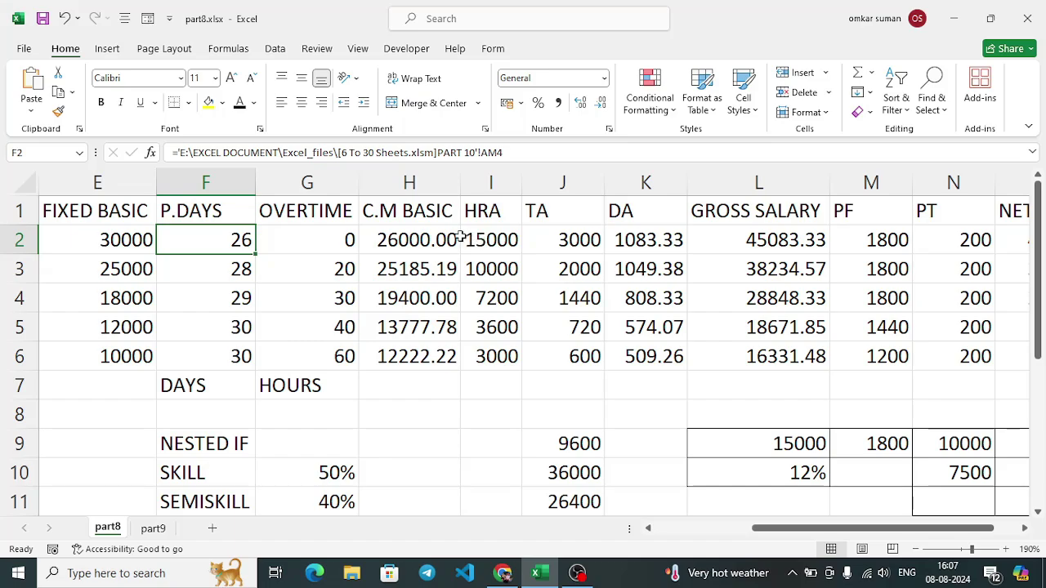
Step: Review the P.DAYS and OVERTIME values for all employees on the part8 salary sheet
scroll(398, 256, down, 1)
scroll(394, 256, up, 1)
scroll(283, 224, down, 1)
scroll(282, 218, up, 1)
drag(225, 241, 312, 351)
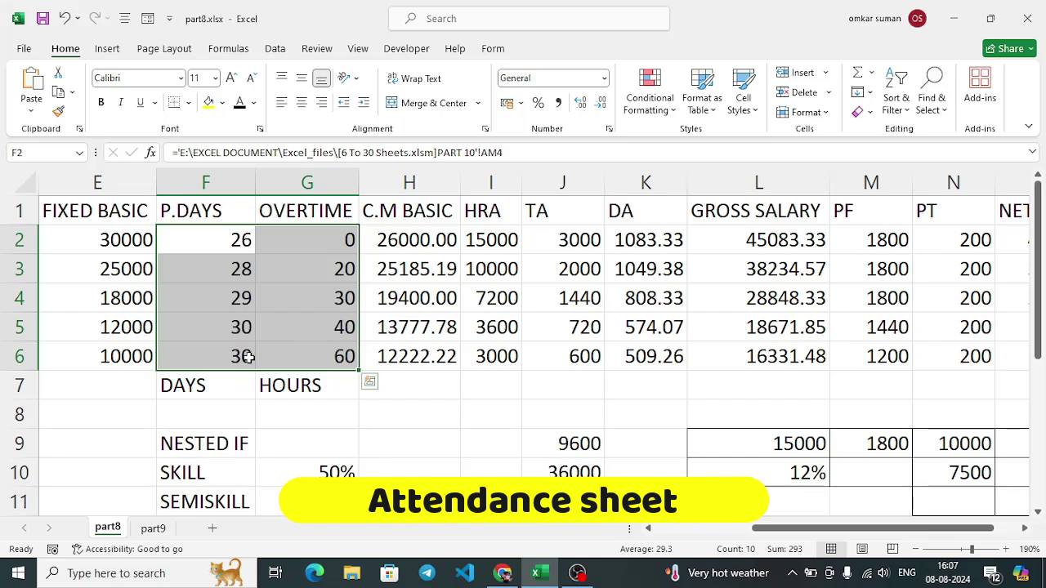
click(210, 262)
click(229, 238)
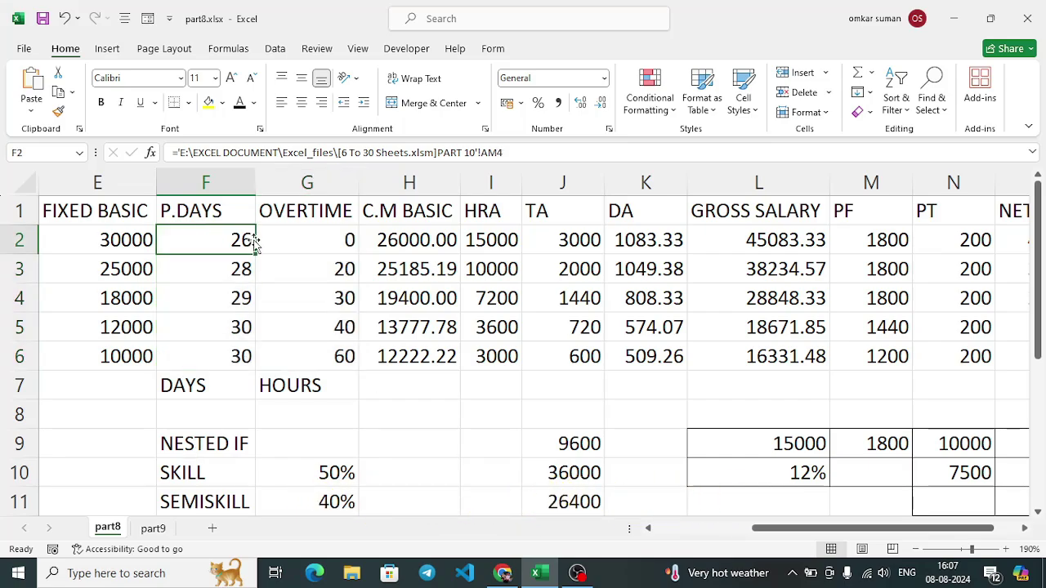
click(323, 240)
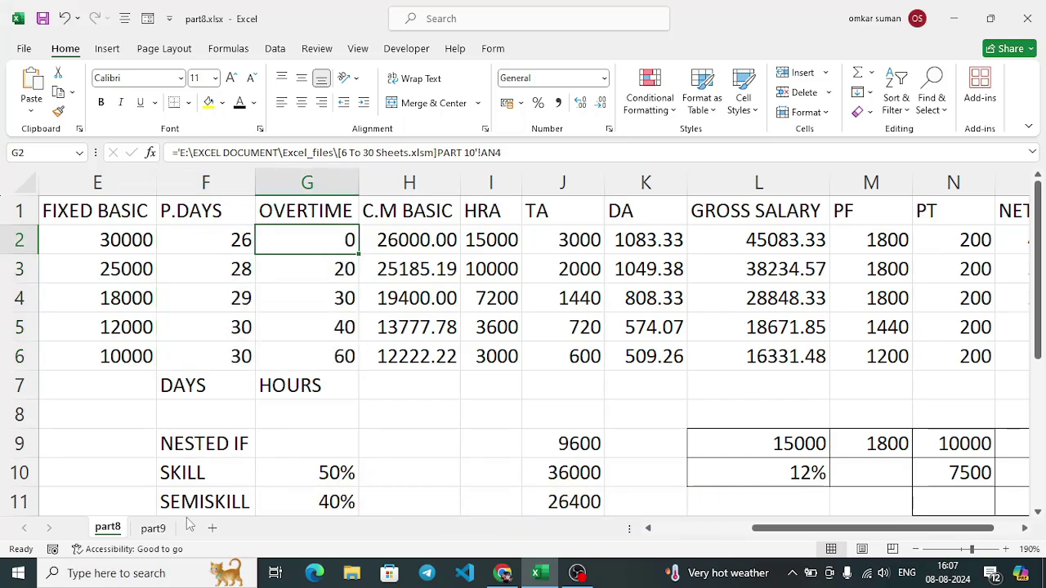
Step: Add two blank worksheets after part9 and delete Sheet3
click(211, 528)
click(263, 528)
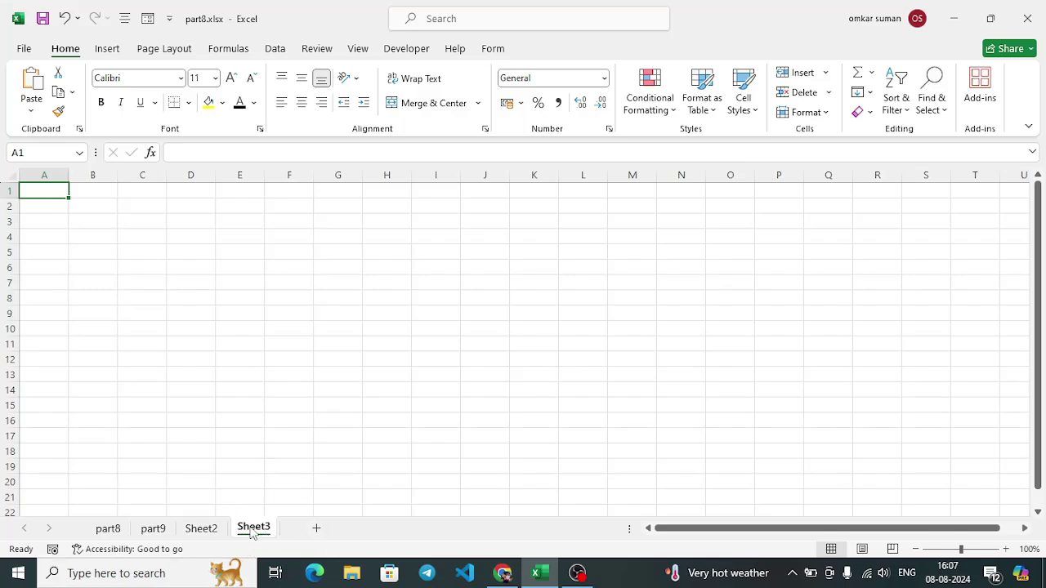
right_click(252, 529)
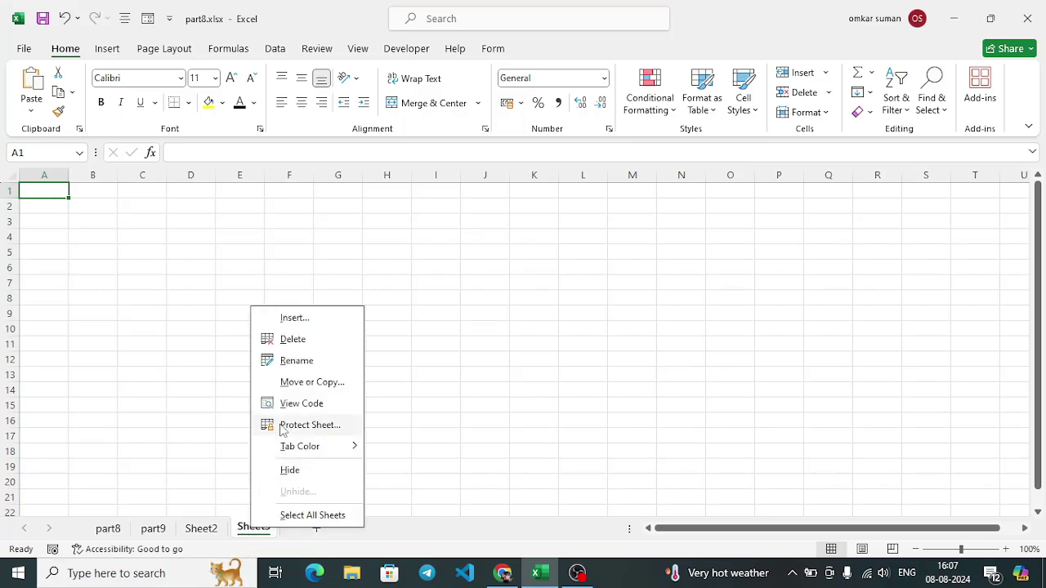
click(297, 338)
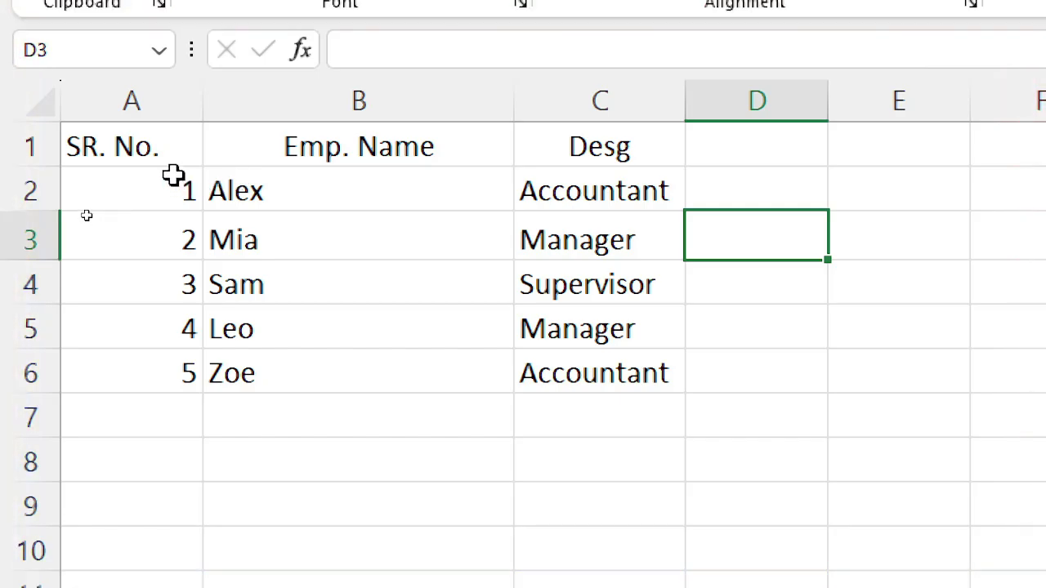
Step: Insert two blank rows above the header row of the employee table on the part9 sheet
click(759, 152)
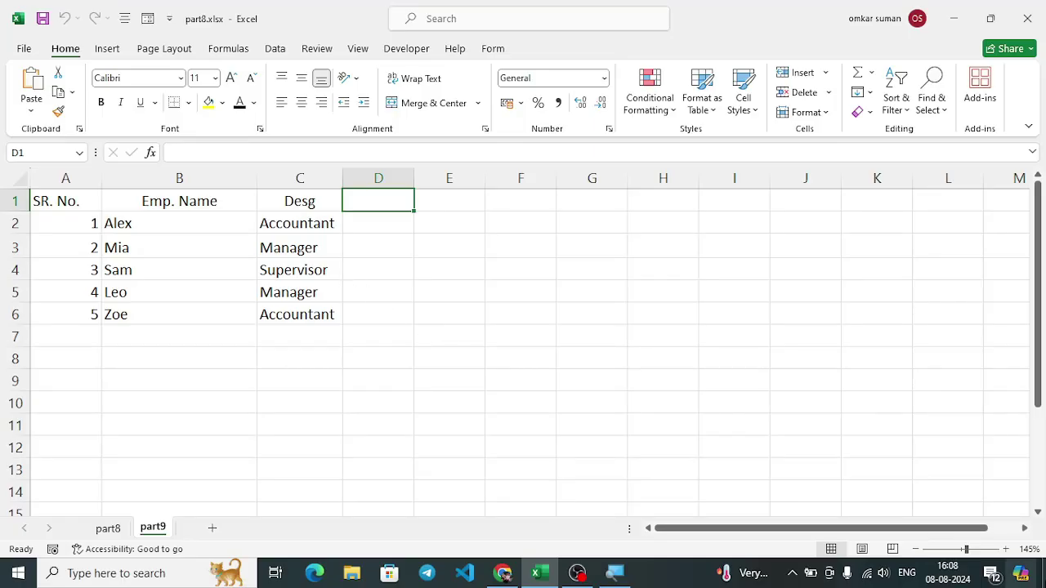
click(1005, 551)
click(1005, 552)
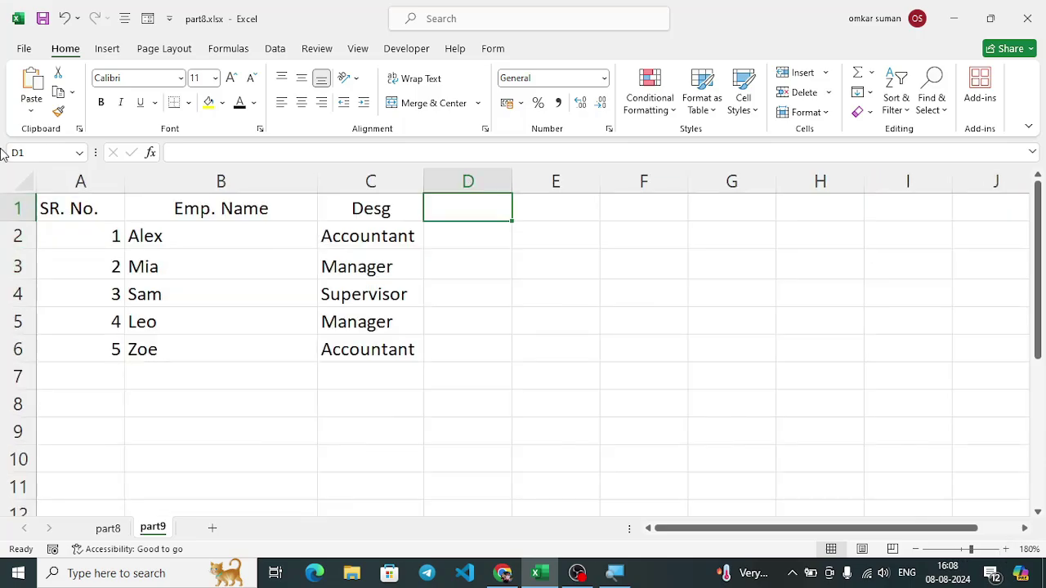
click(18, 208)
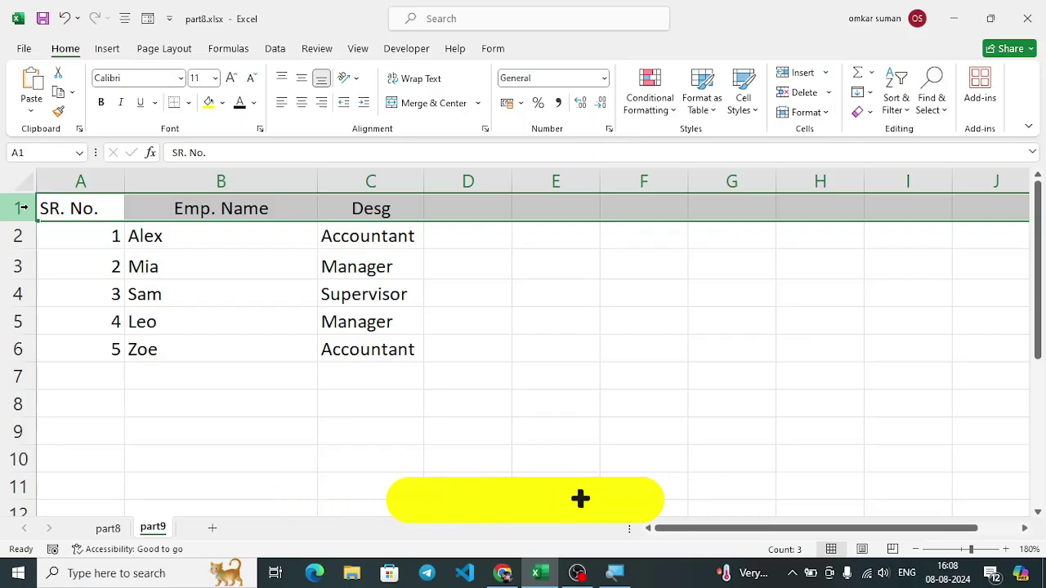
key(ctrl+shift+plus)
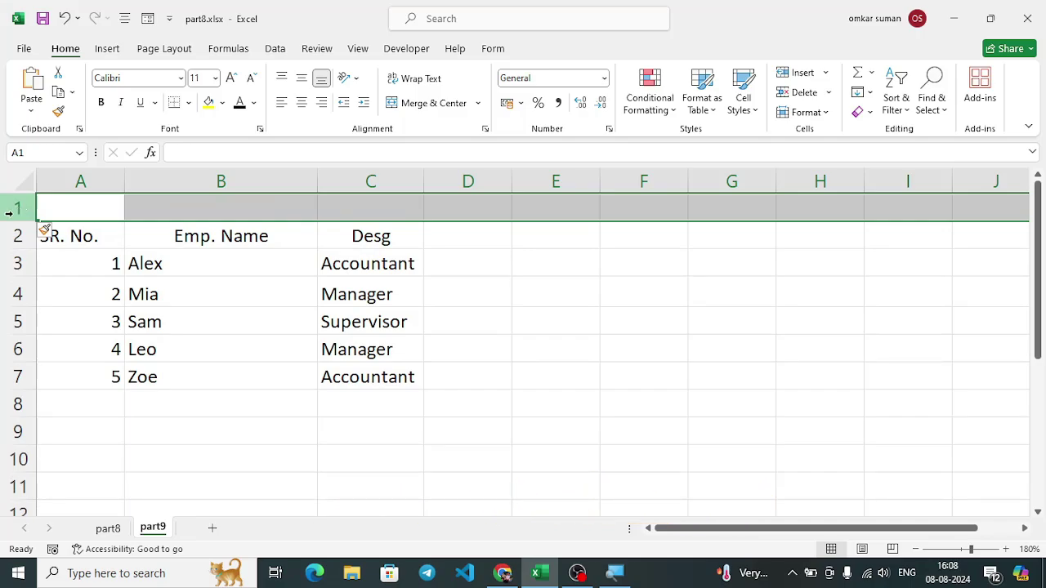
right_click(16, 211)
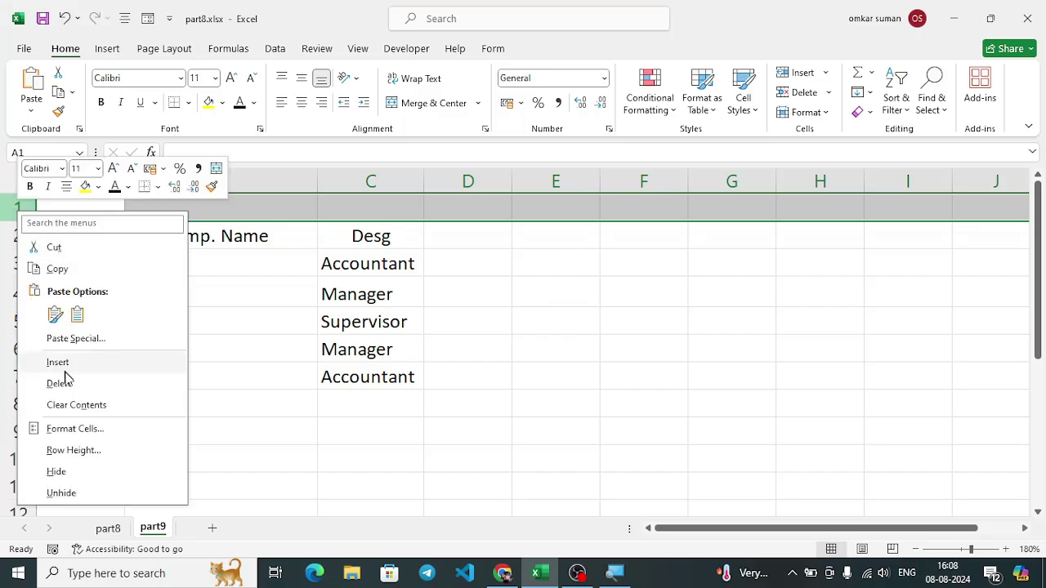
click(68, 368)
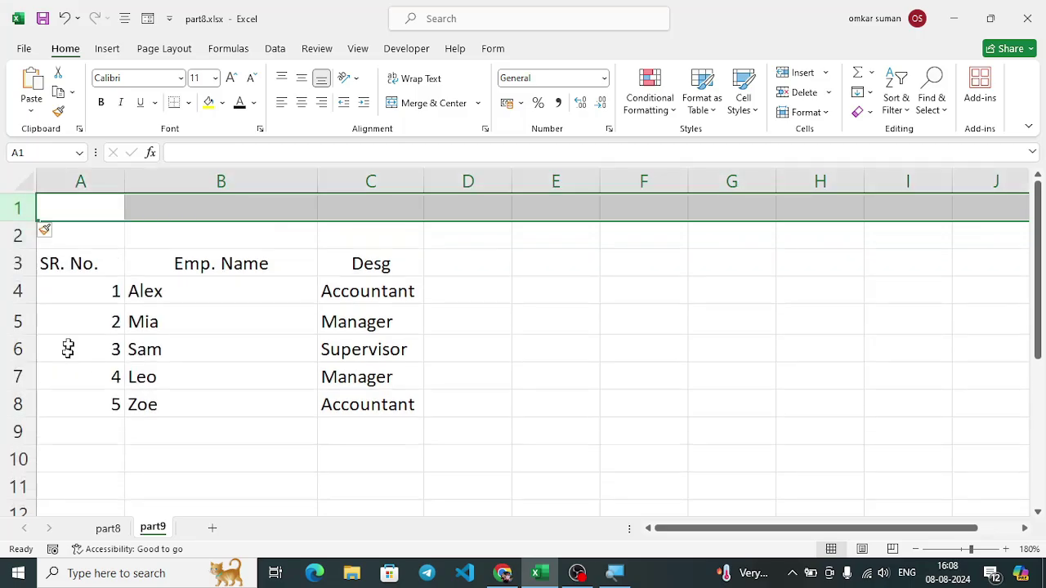
Step: Enter the month name April in cell C2, above the Desg header
click(74, 211)
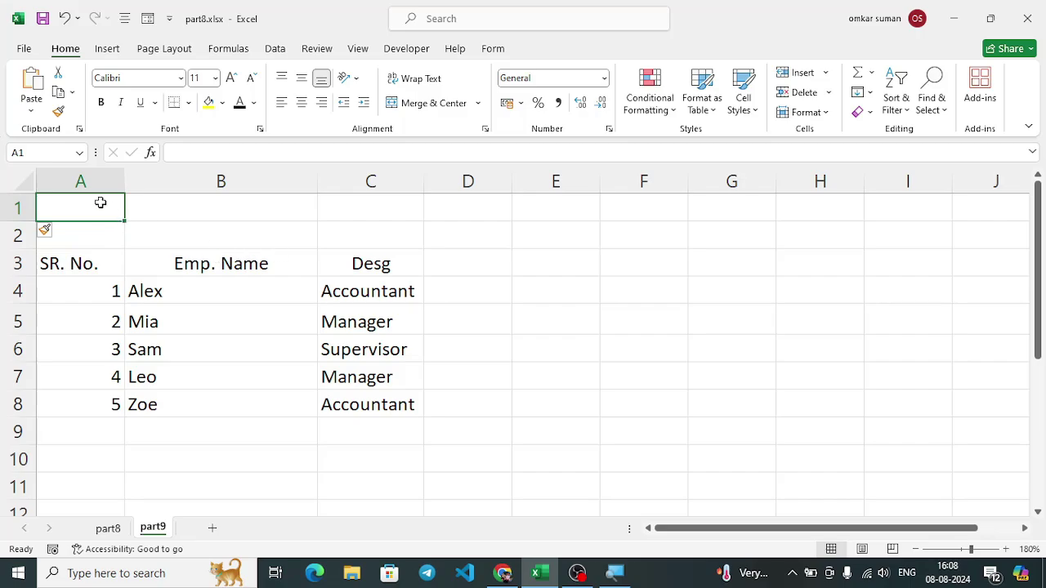
click(347, 238)
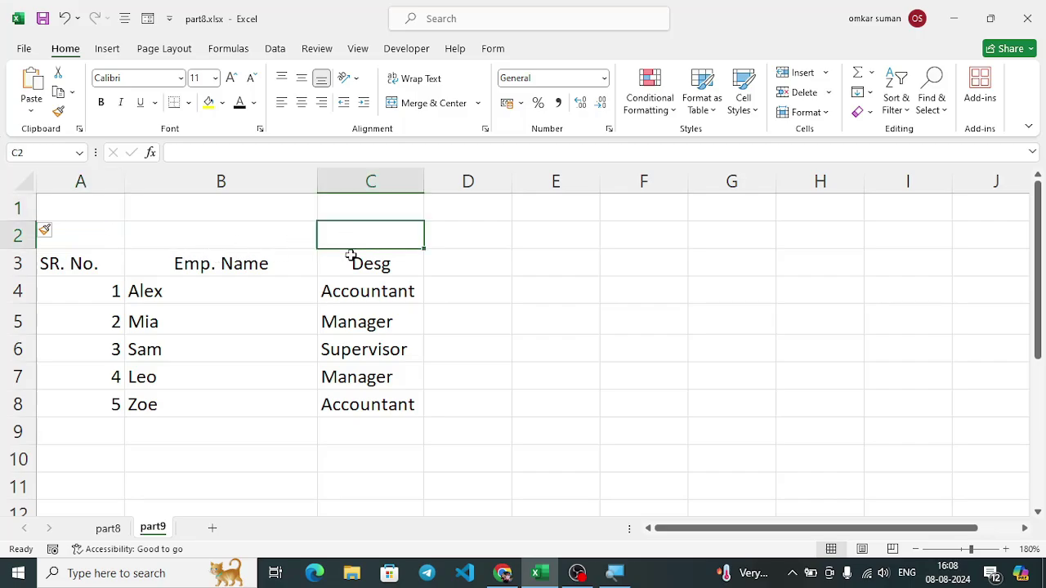
text(apr)
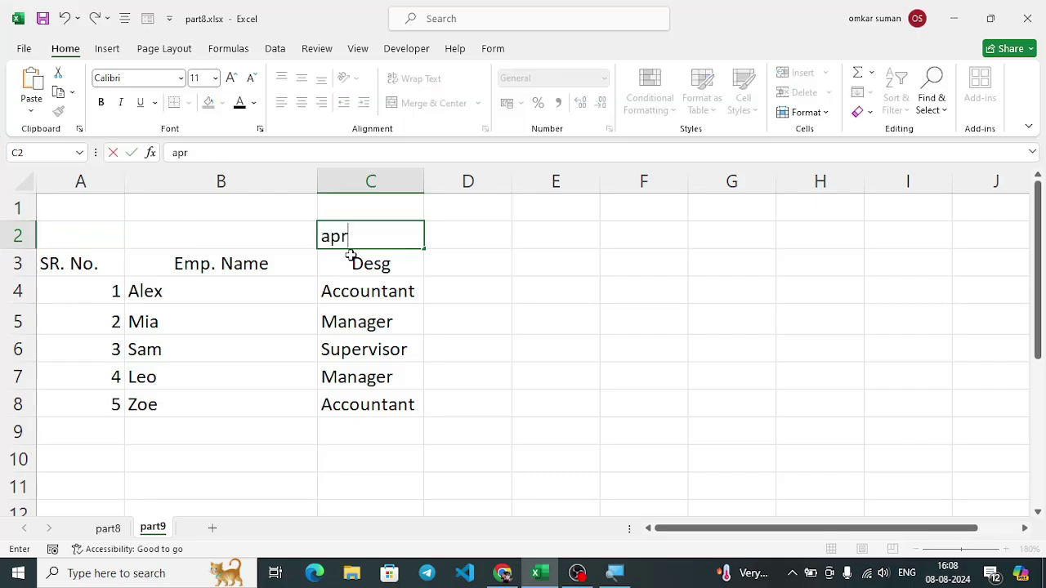
key(BackSpace)
text(April)
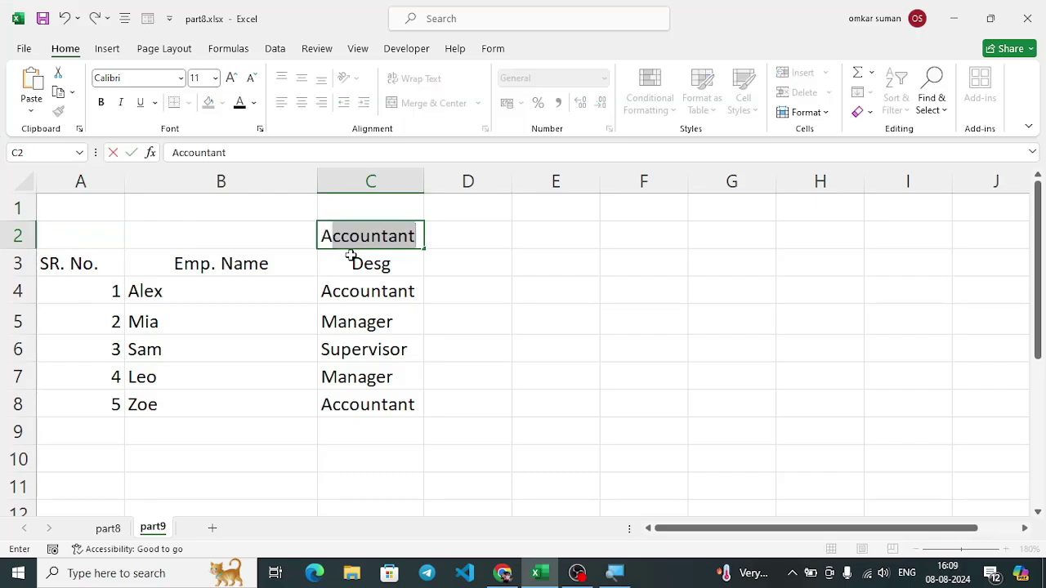
key(Tab)
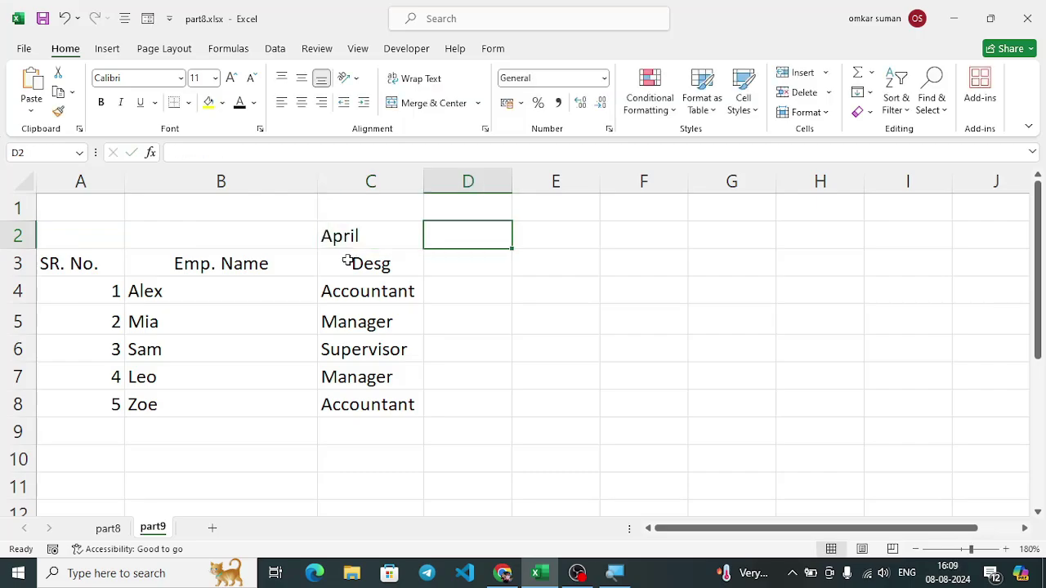
Step: Enter the date 01-08-2024 in cell D3, beside the Desg header
click(448, 263)
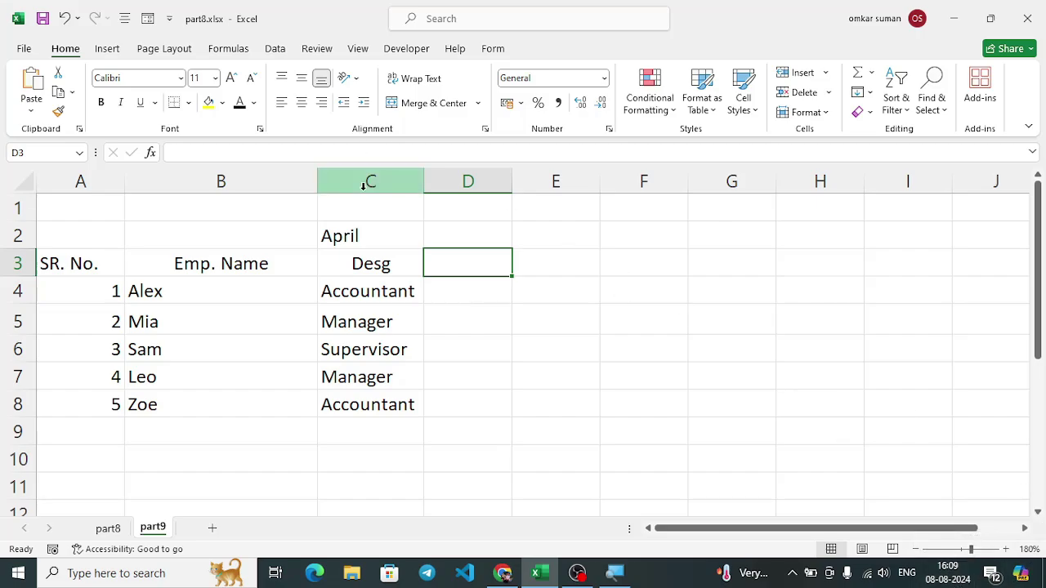
text(-1)
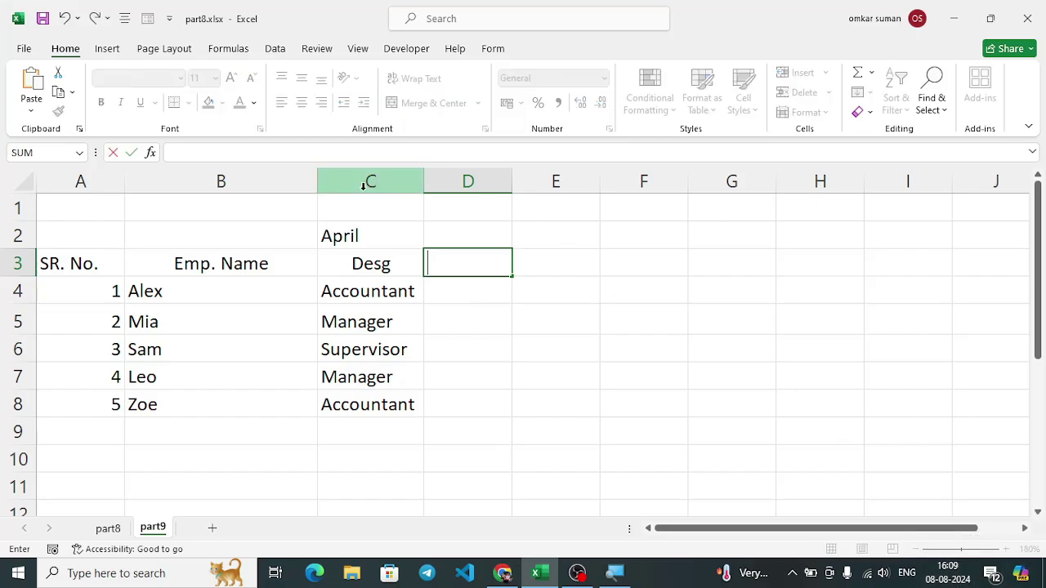
key(Escape)
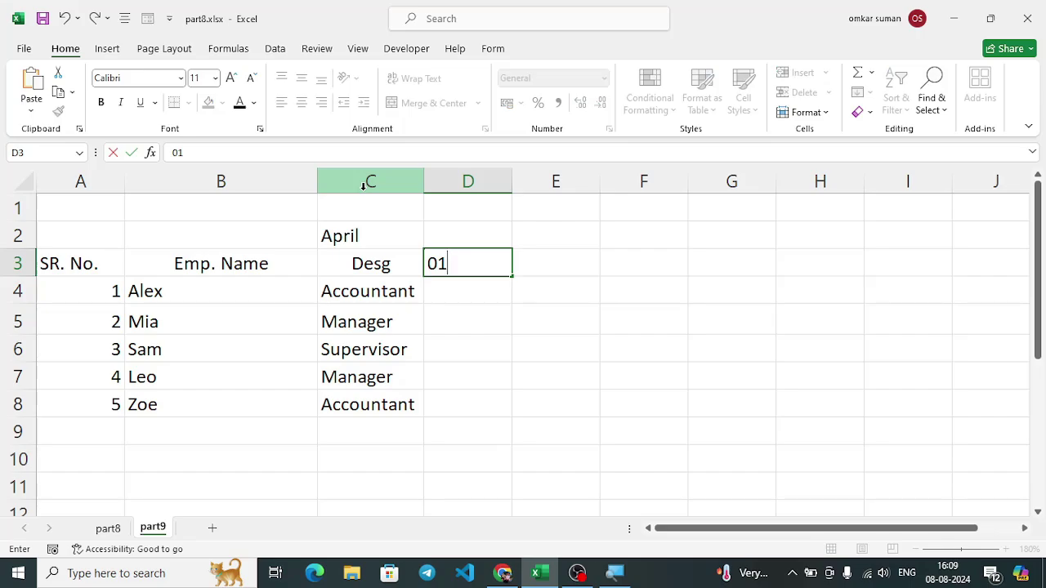
text(01-08-2024)
key(Return)
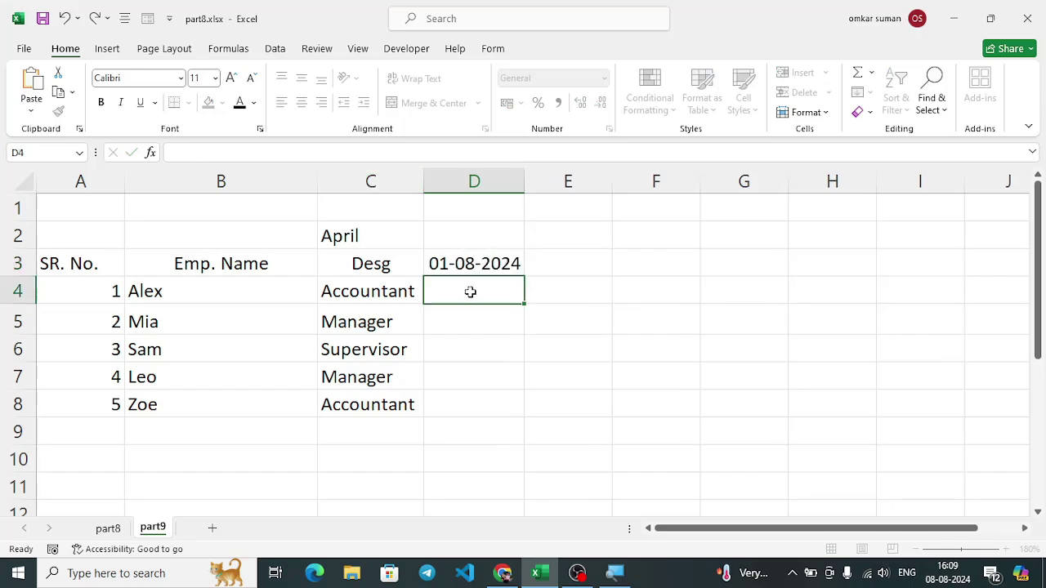
Step: Apply the custom number format DD to the date in D3 so only the day shows
click(476, 262)
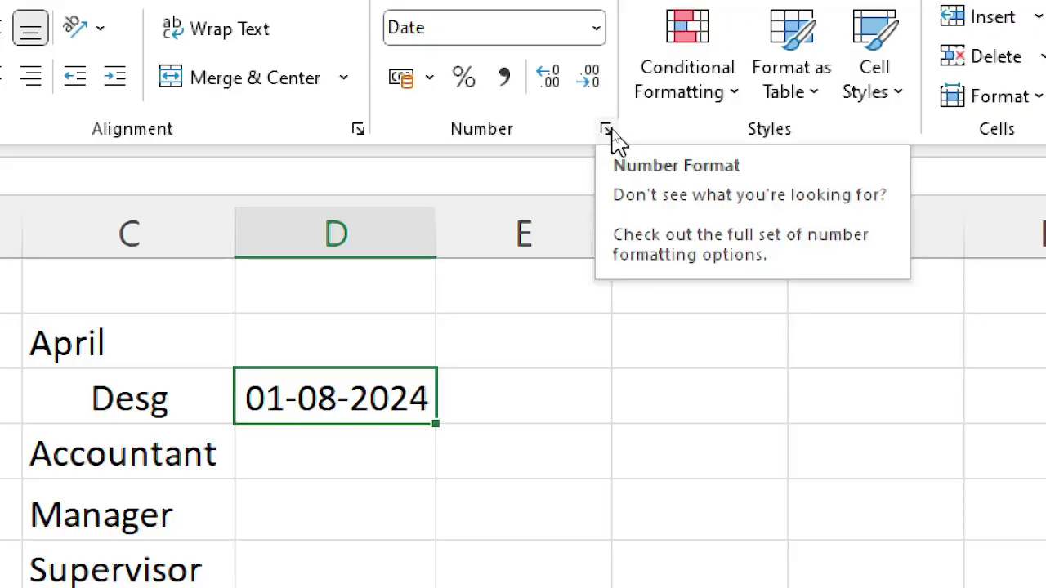
click(607, 130)
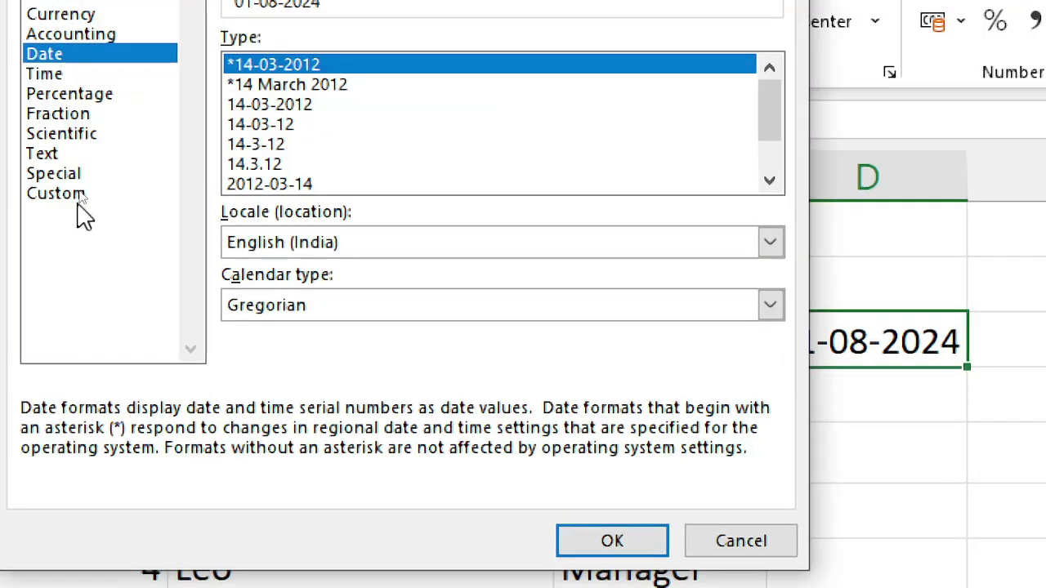
click(82, 193)
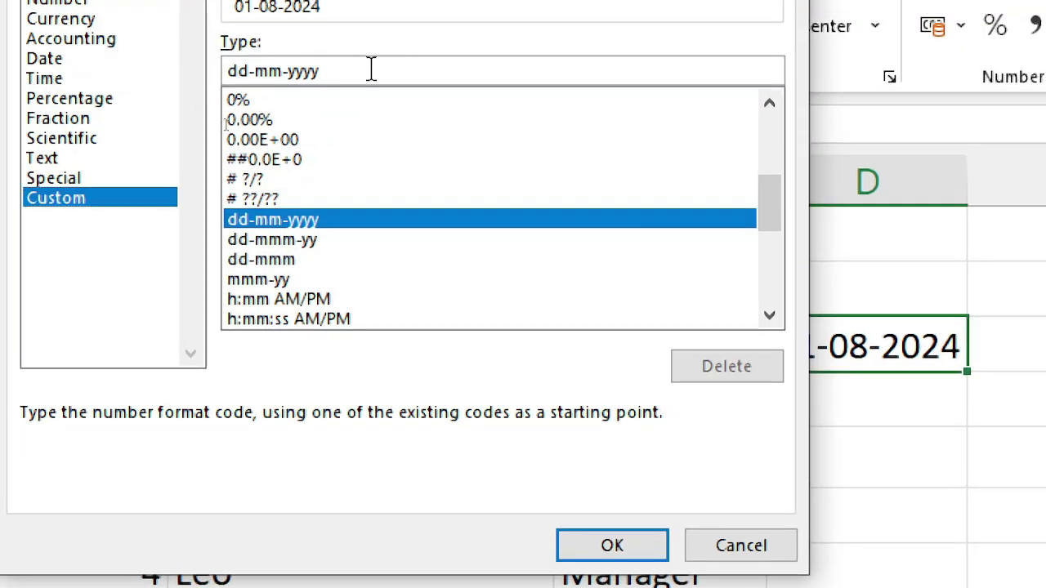
key(BackSpace)
key(BackSpace)
key(BackSpace)
key(BackSpace)
key(BackSpace)
key(BackSpace)
key(BackSpace)
key(BackSpace)
key(BackSpace)
key(BackSpace)
text(DD)
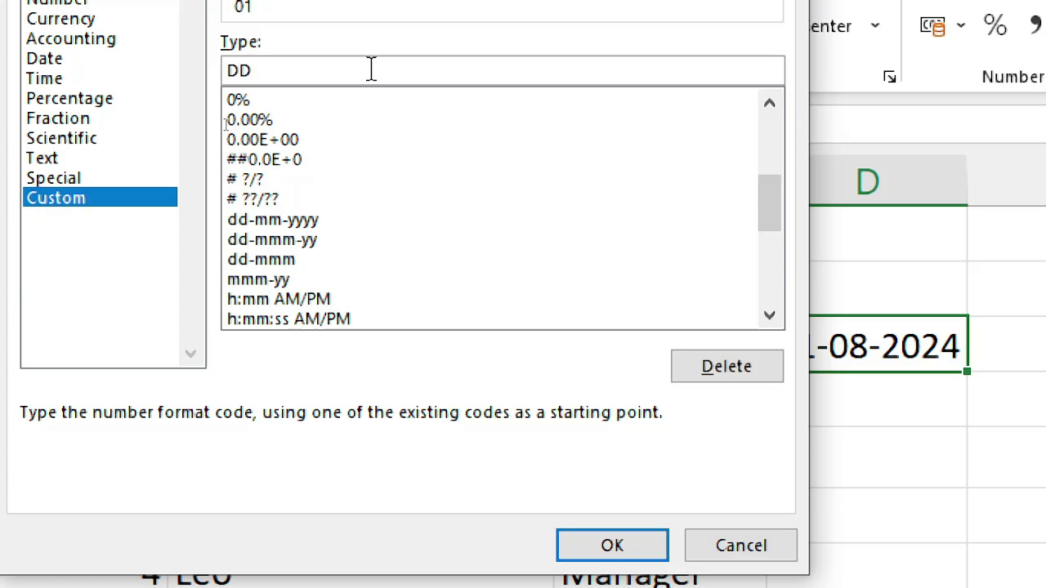
click(630, 536)
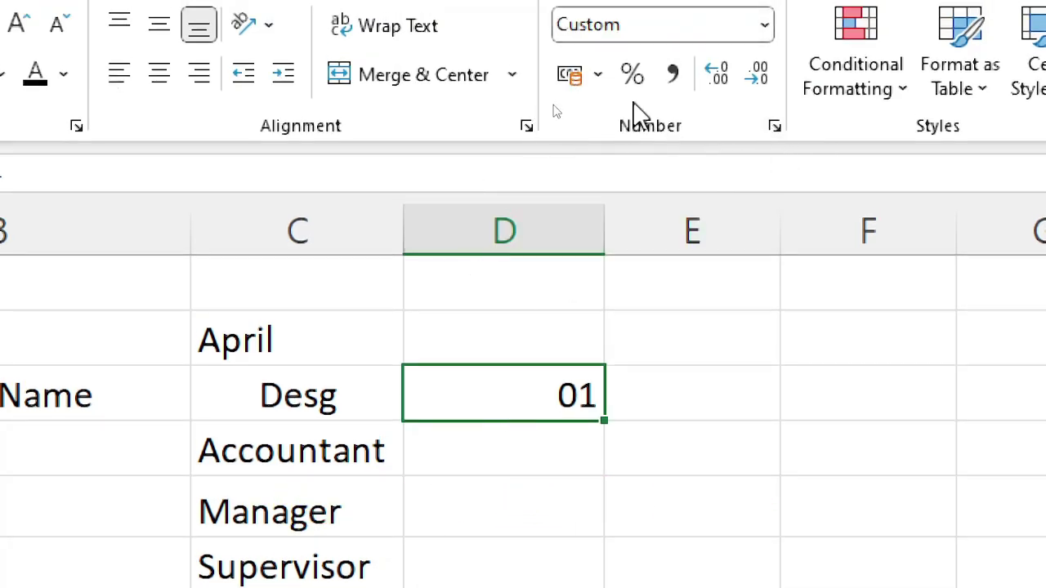
Step: Try the custom number format dd/mm/yyyy for the date in D3
click(769, 122)
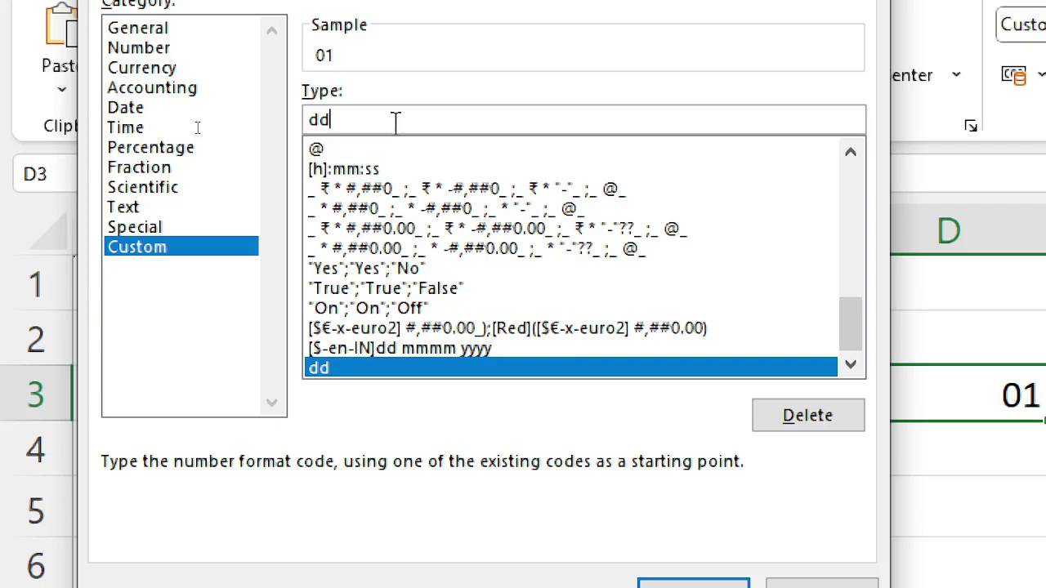
text(/)
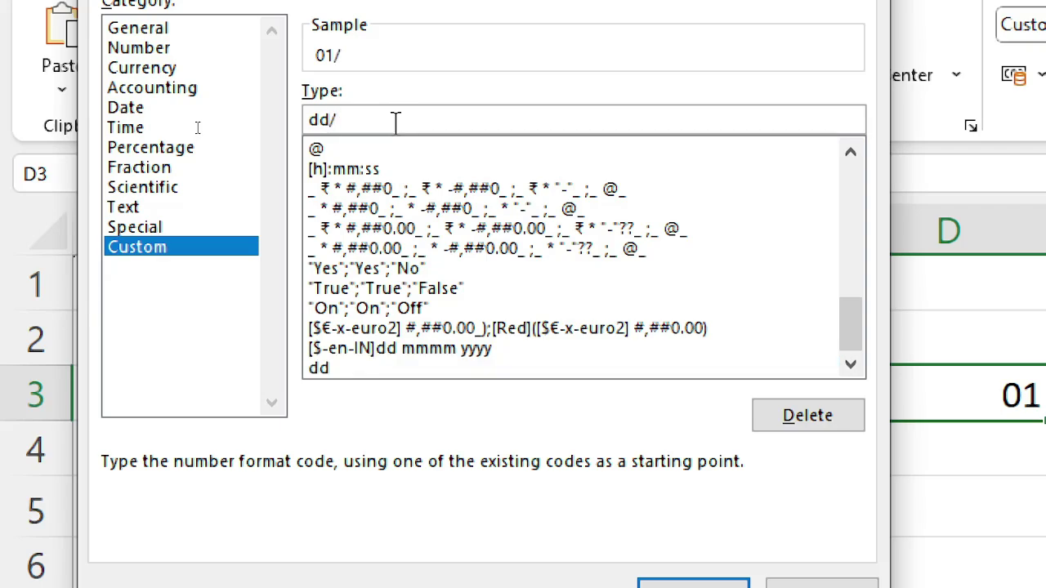
text(mm/y)
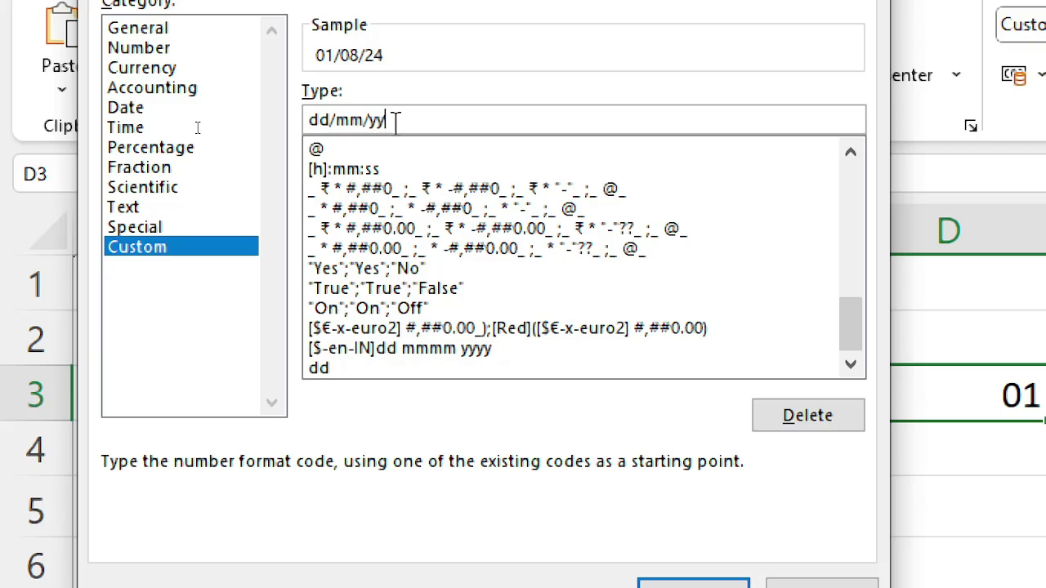
text(y)
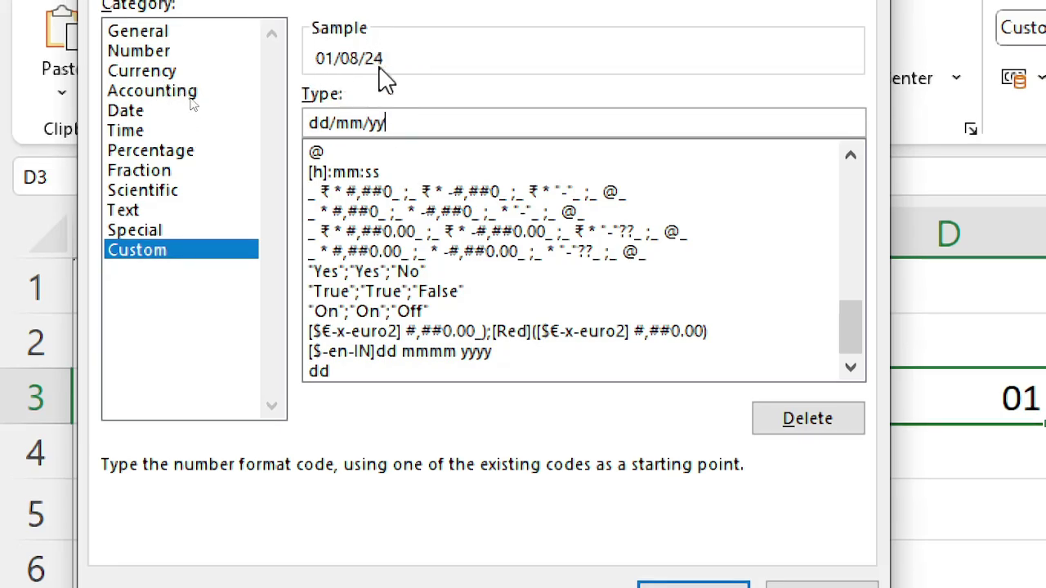
text(yy)
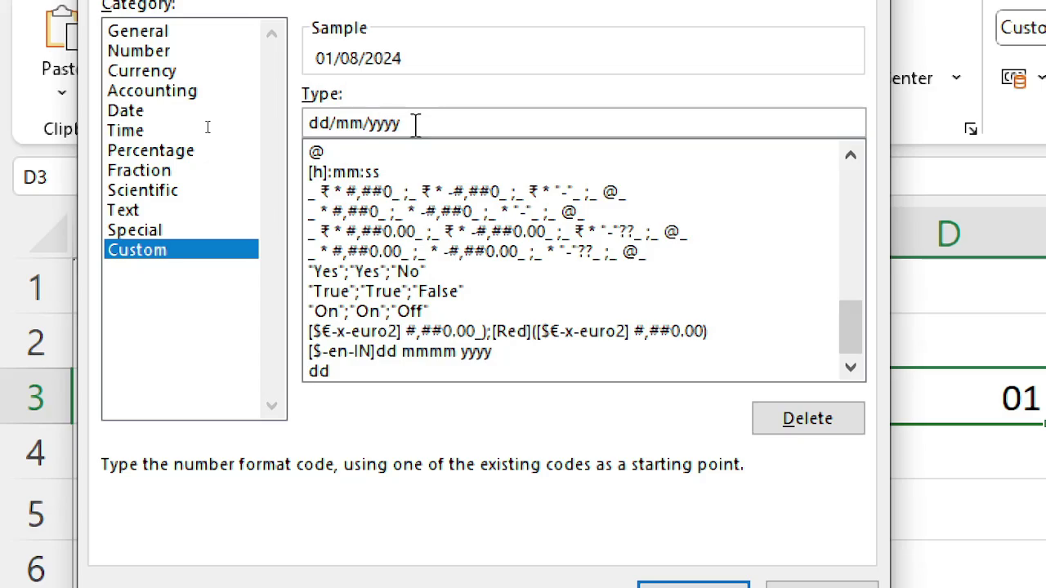
Step: Try the month codes mmm and mmmm in D3's custom date format, and return the code to dd/mm/yyyy
text(m)
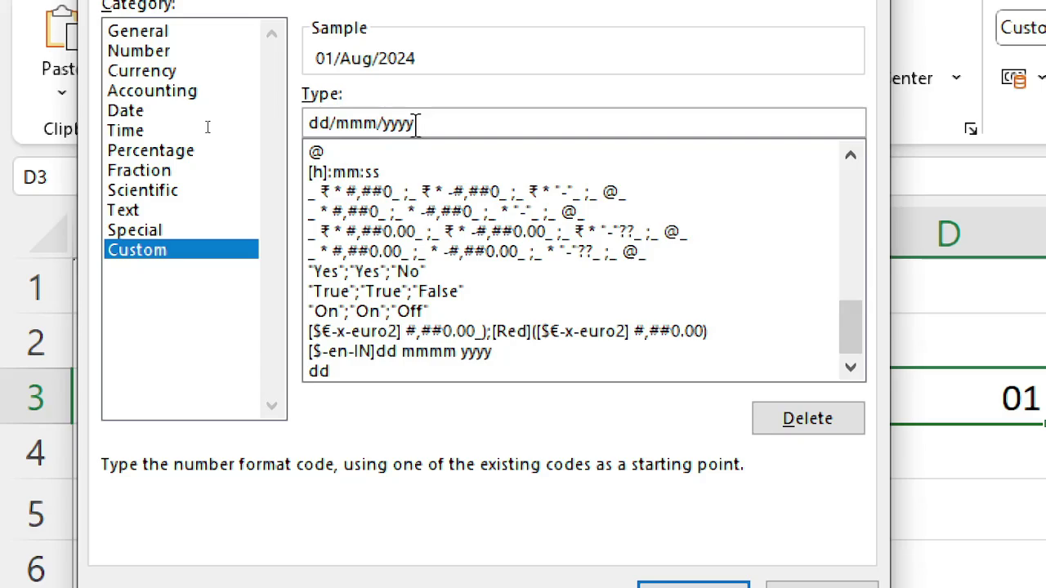
text(m)
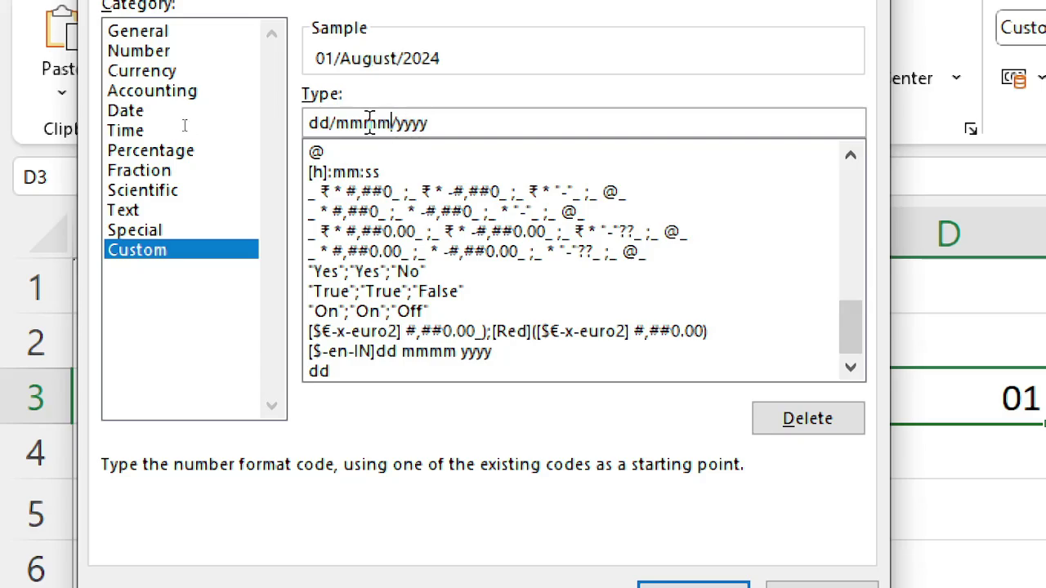
key(BackSpace)
key(BackSpace)
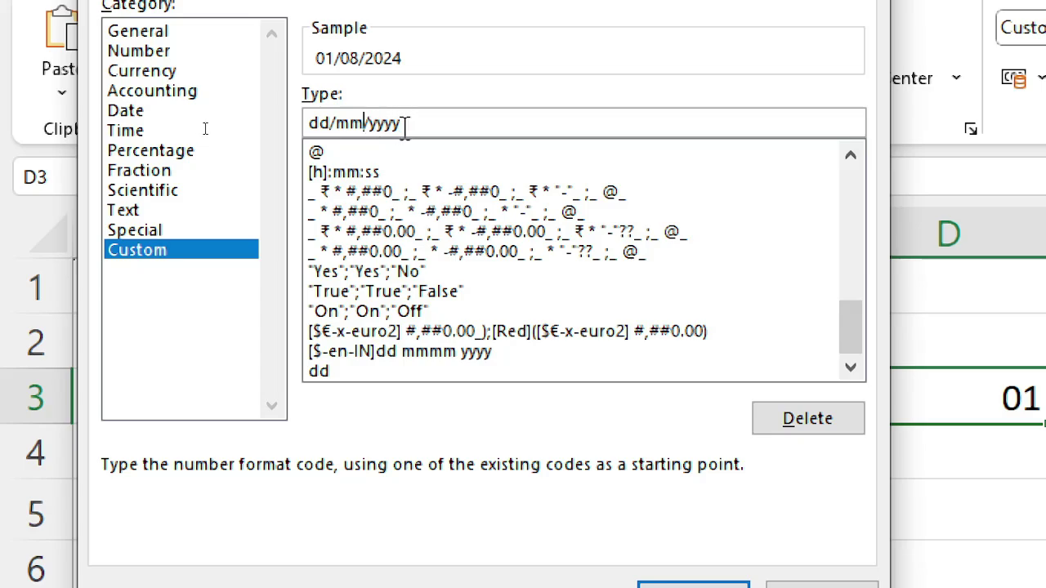
Step: Shorten D3's custom date format code to dd and apply it so only the day shows
key(BackSpace)
key(BackSpace)
key(BackSpace)
key(BackSpace)
key(BackSpace)
key(BackSpace)
key(BackSpace)
key(BackSpace)
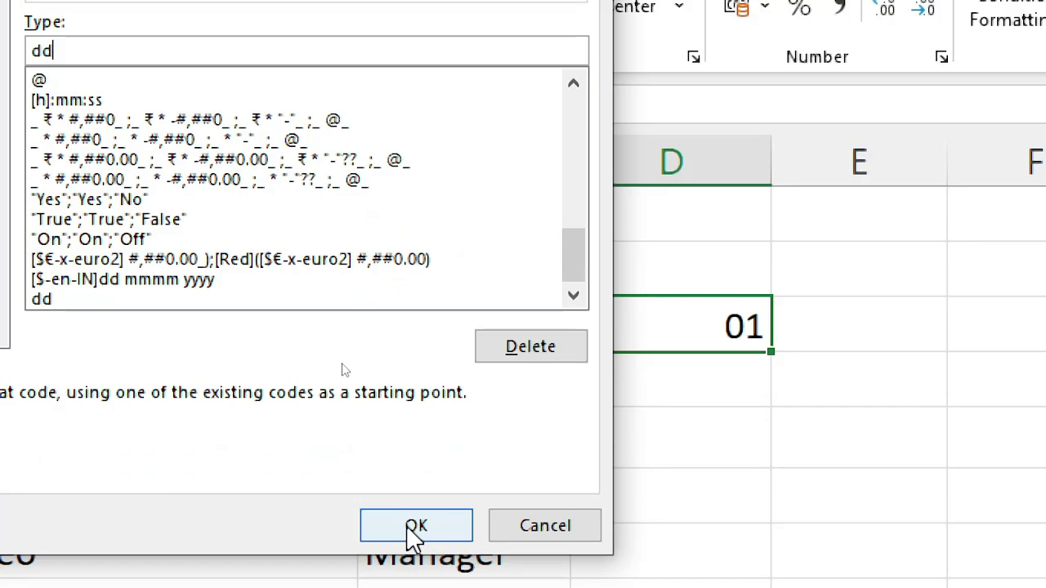
click(408, 523)
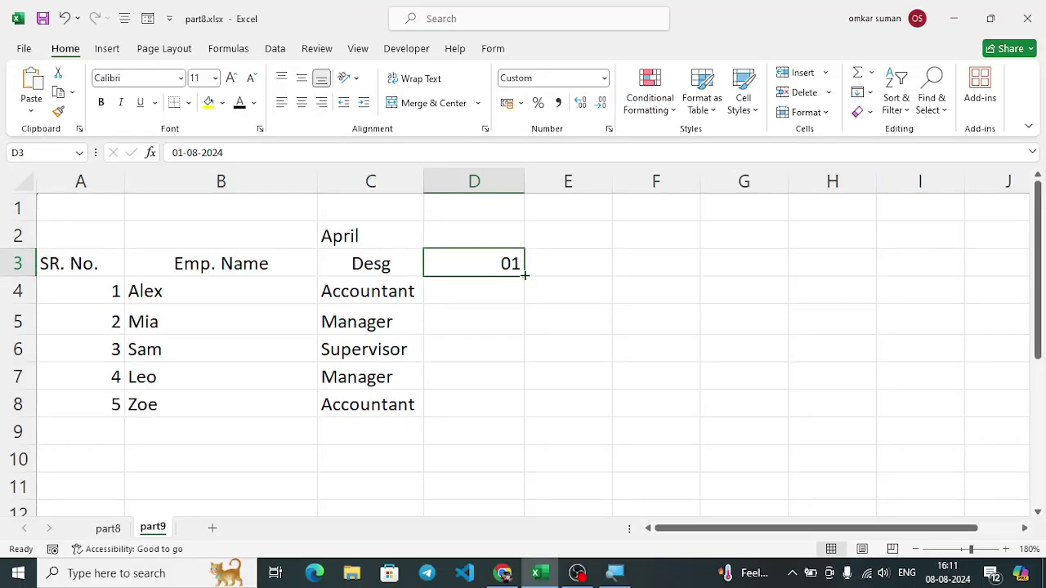
Step: Fill the date in D3 across row 3 to AH3 so the headers run from 01 to 31
drag(524, 275, 210, 263)
drag(212, 266, 207, 273)
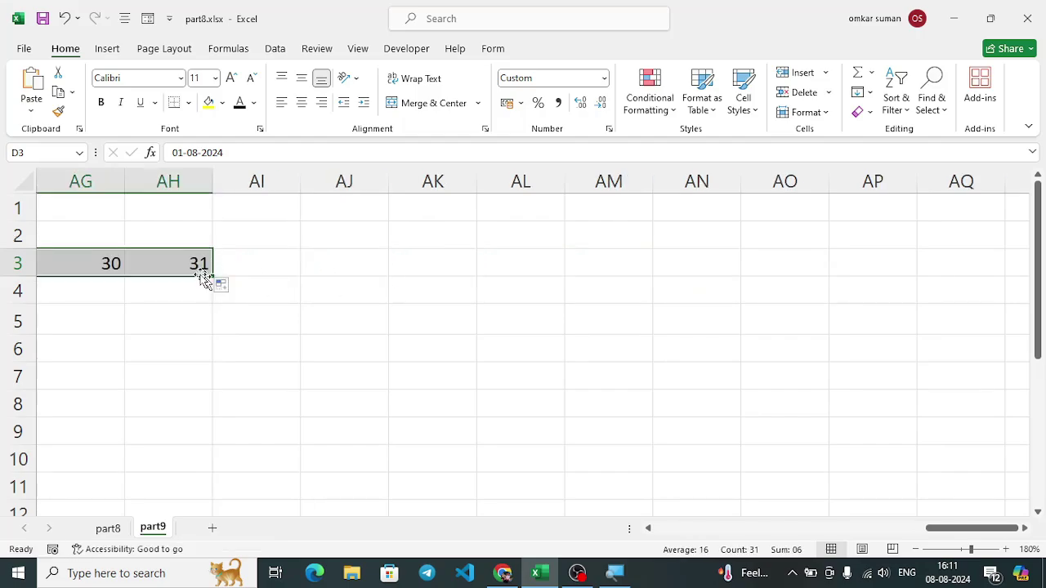
drag(936, 539, 896, 544)
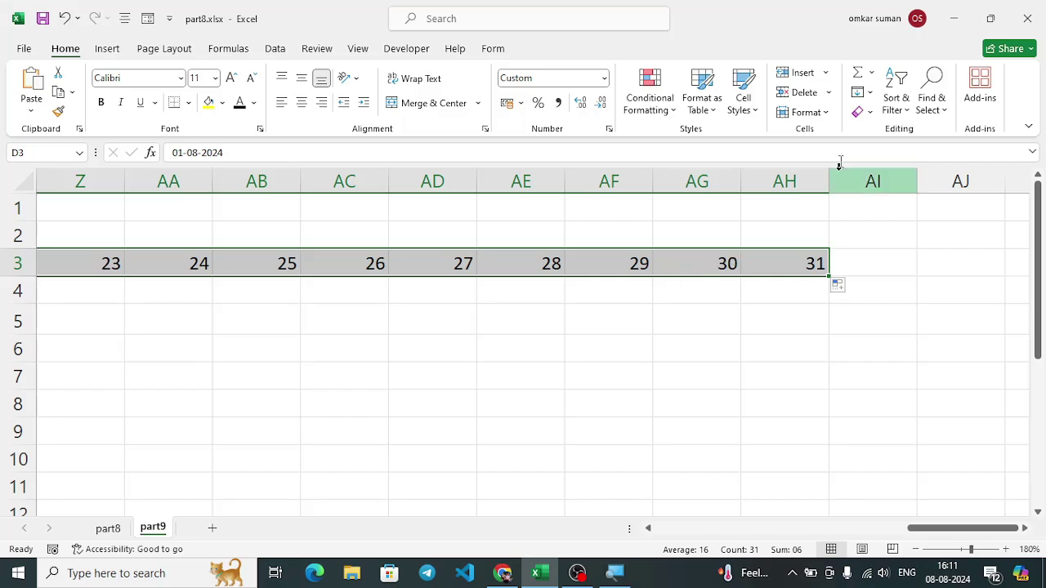
Step: AutoFit the widths of columns D to AH to the day headers in row 3
click(830, 115)
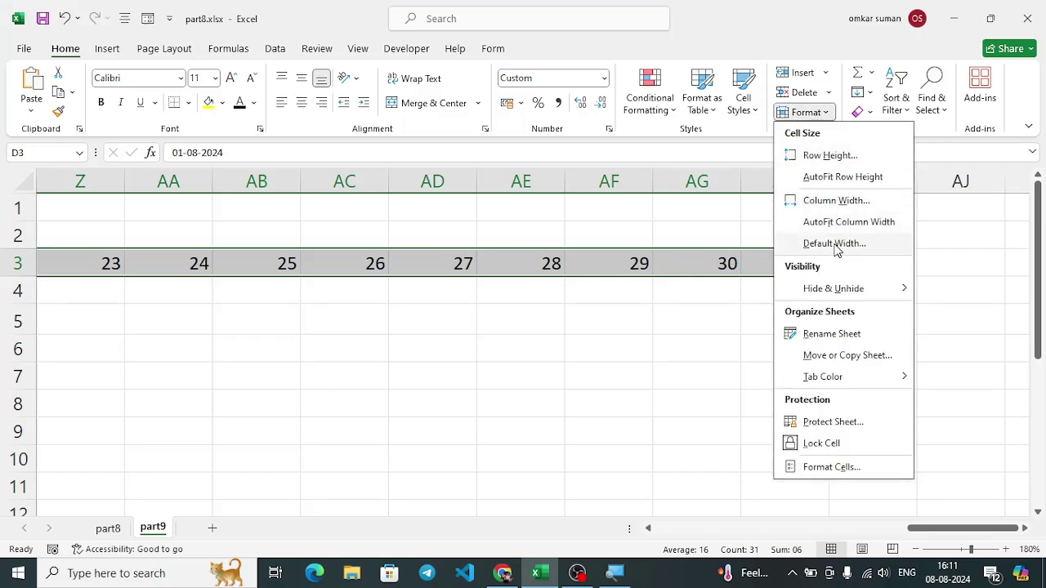
click(808, 116)
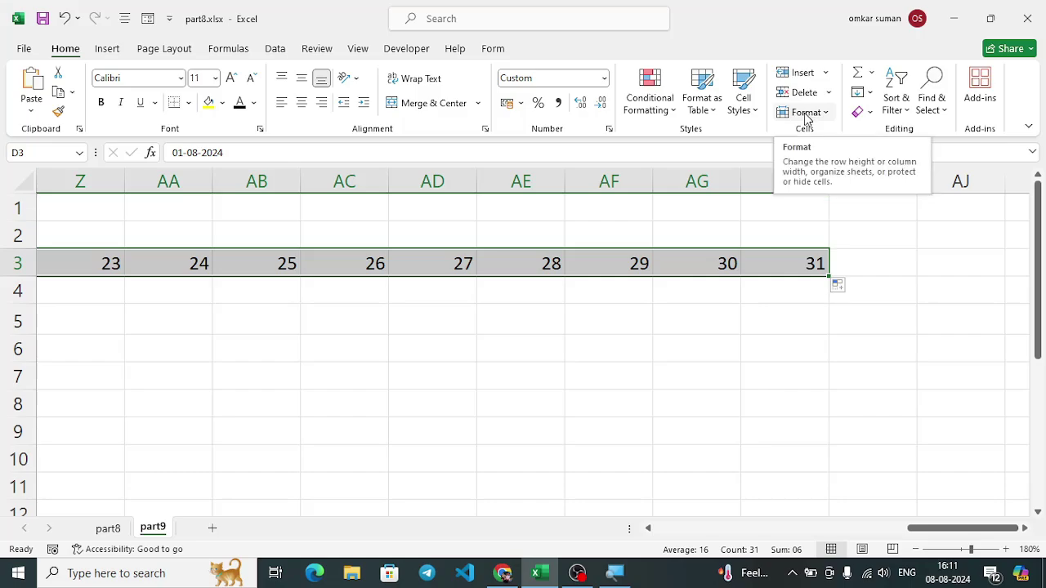
key(alt)
key(h)
key(o)
key(i)
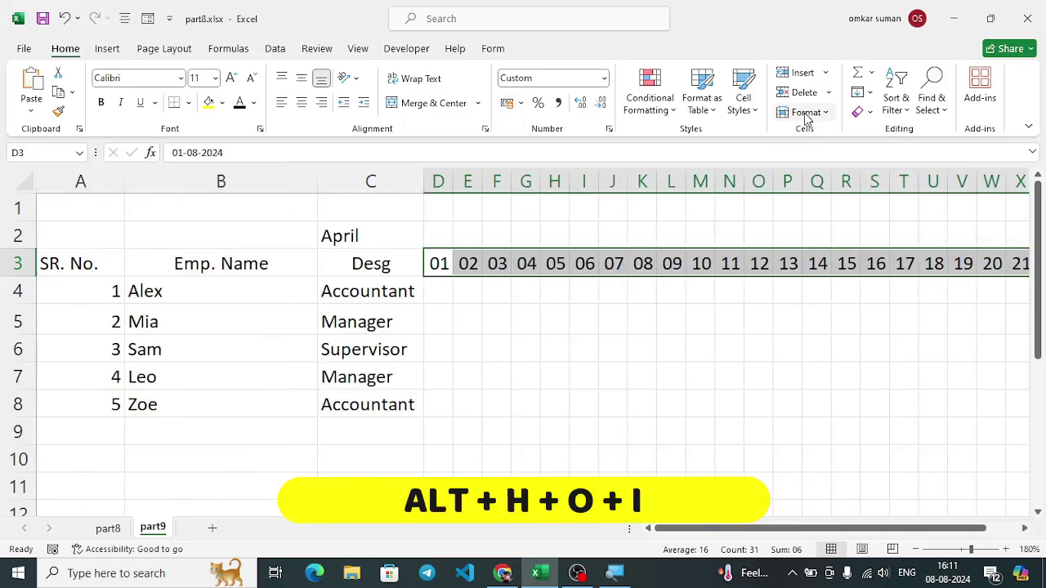
mouse_move(816, 528)
mouse_down()
mouse_move(848, 527)
mouse_move(828, 528)
mouse_up()
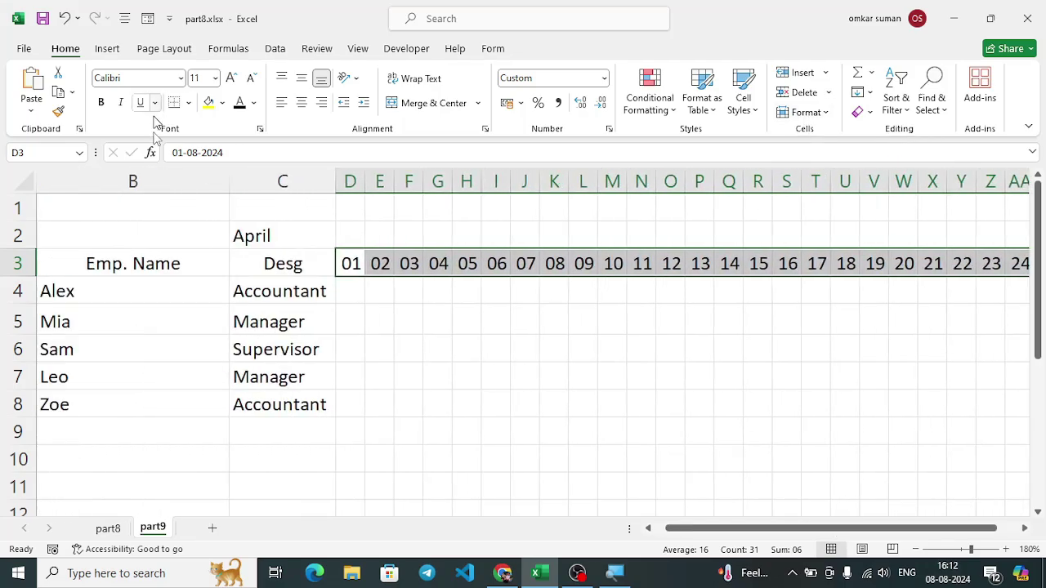
Step: Review the day headers in D3:AH3 and select the empty cell D2 above the first one
click(357, 299)
click(356, 266)
click(363, 183)
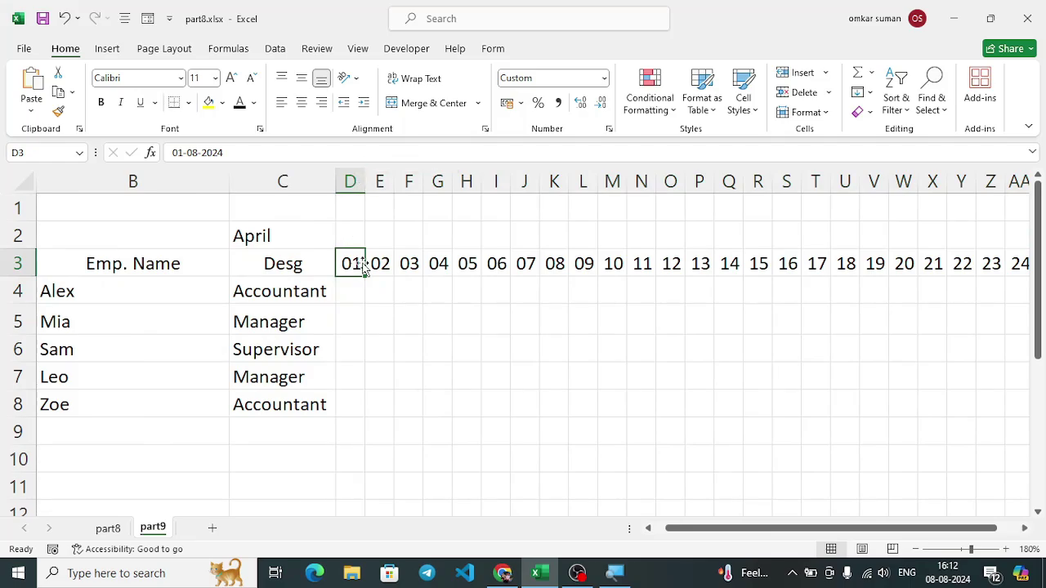
key(ctrl+shift+Right)
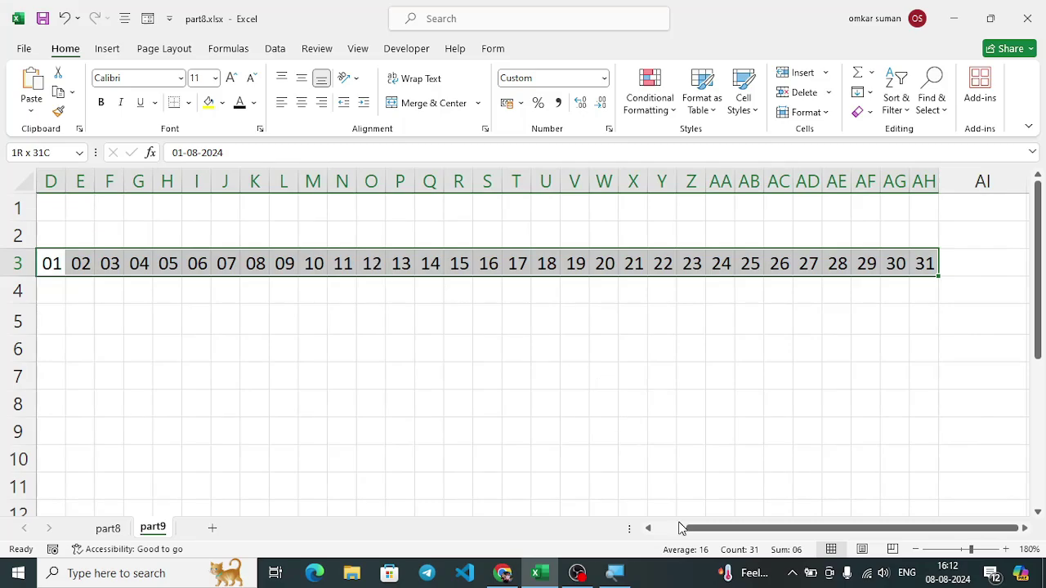
drag(725, 528, 692, 529)
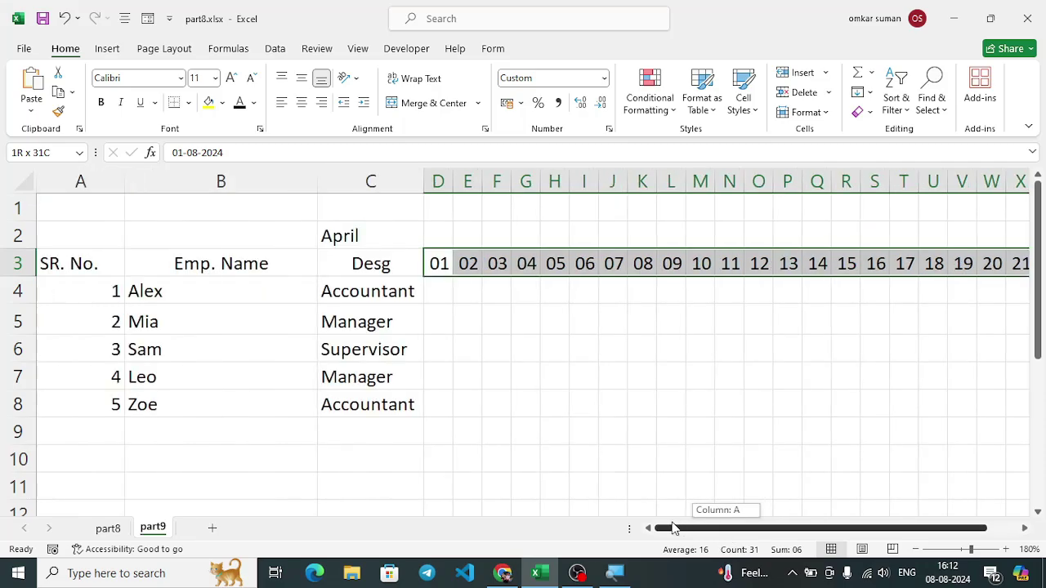
click(435, 298)
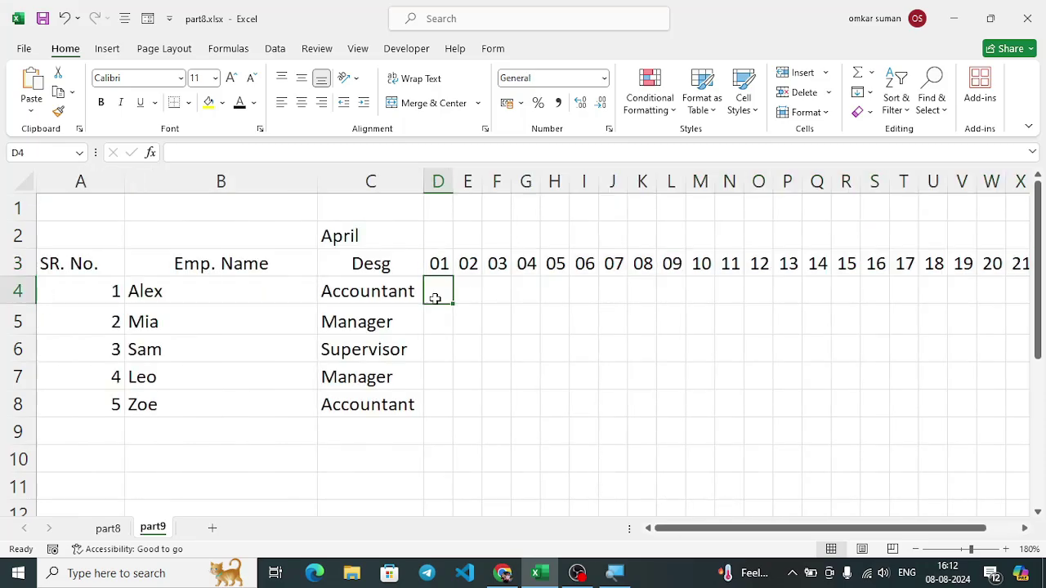
click(433, 239)
click(437, 263)
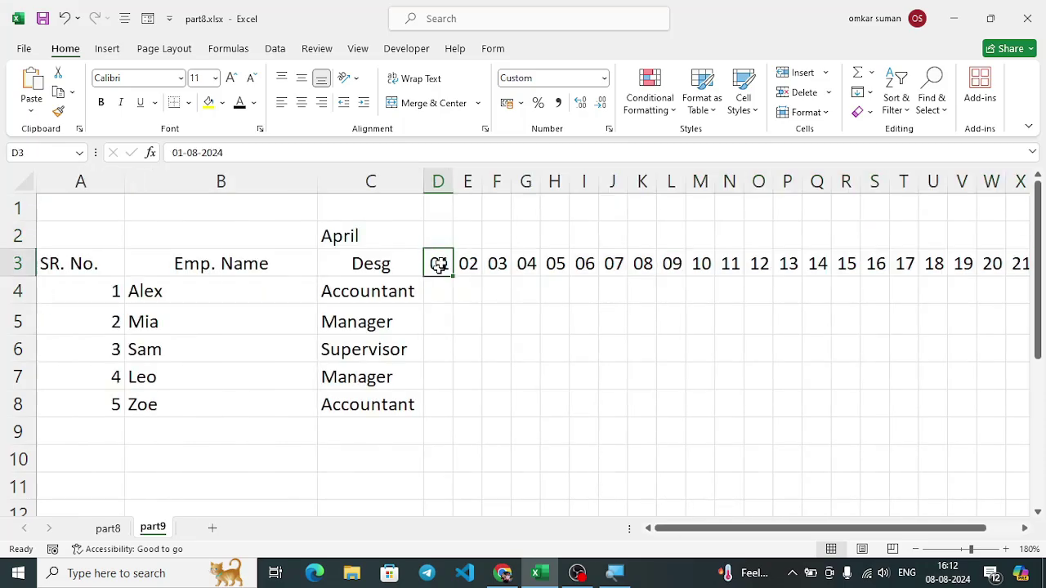
click(446, 238)
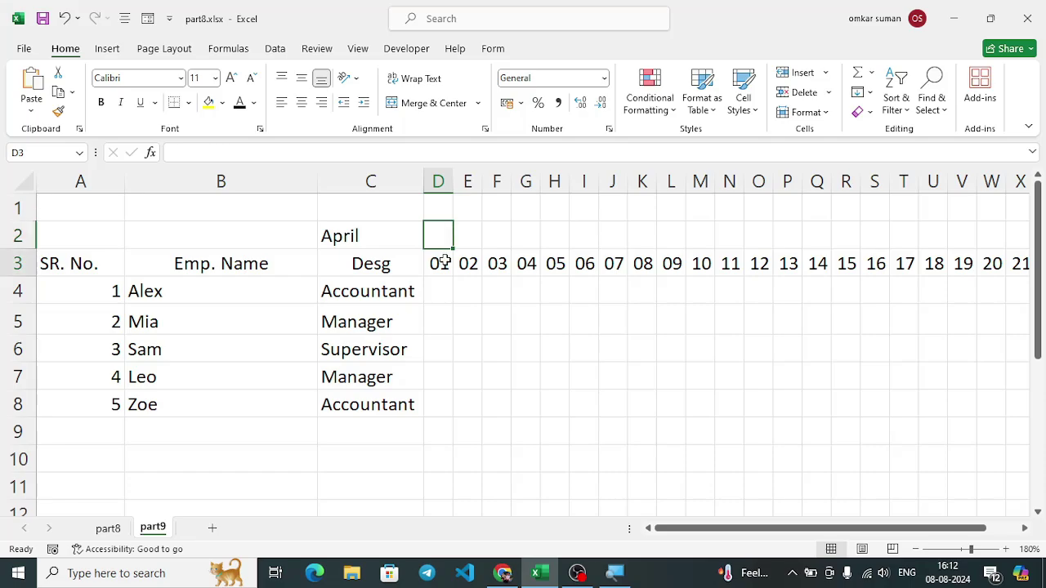
click(439, 261)
click(471, 263)
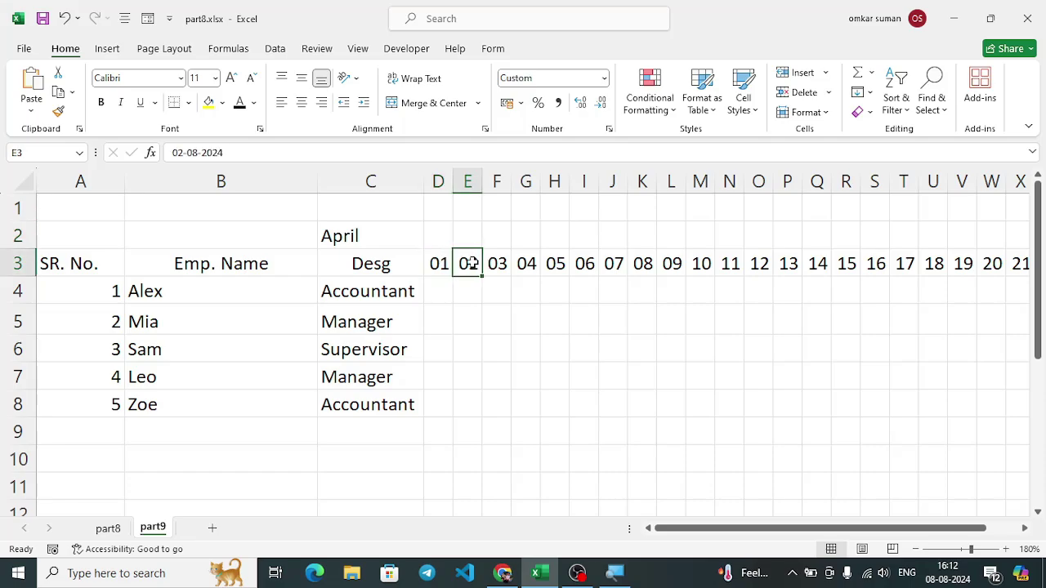
click(438, 239)
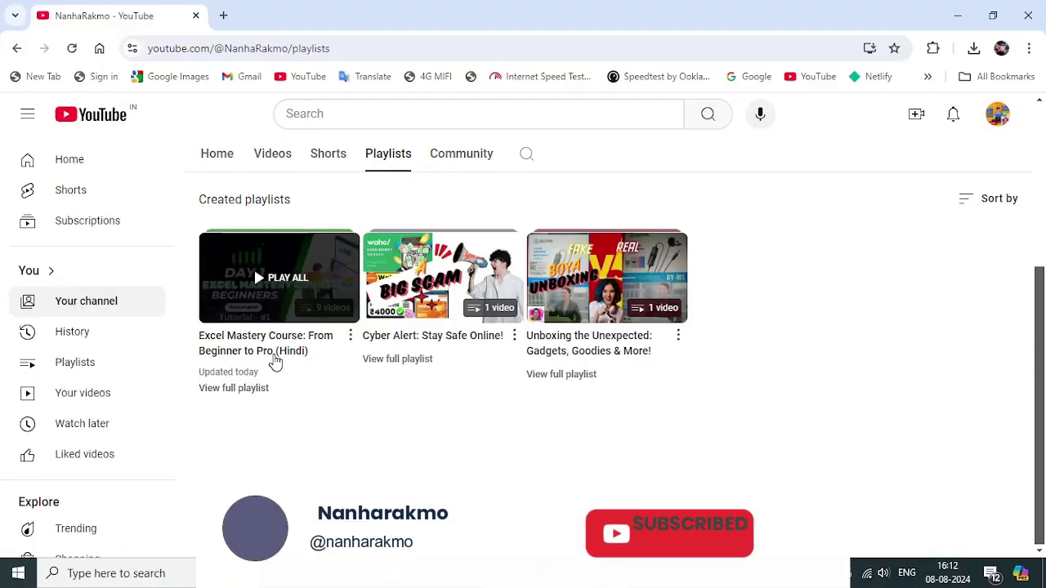
Step: Look through the full Excel Mastery Course playlist on YouTube and return to the Excel workbook
click(254, 392)
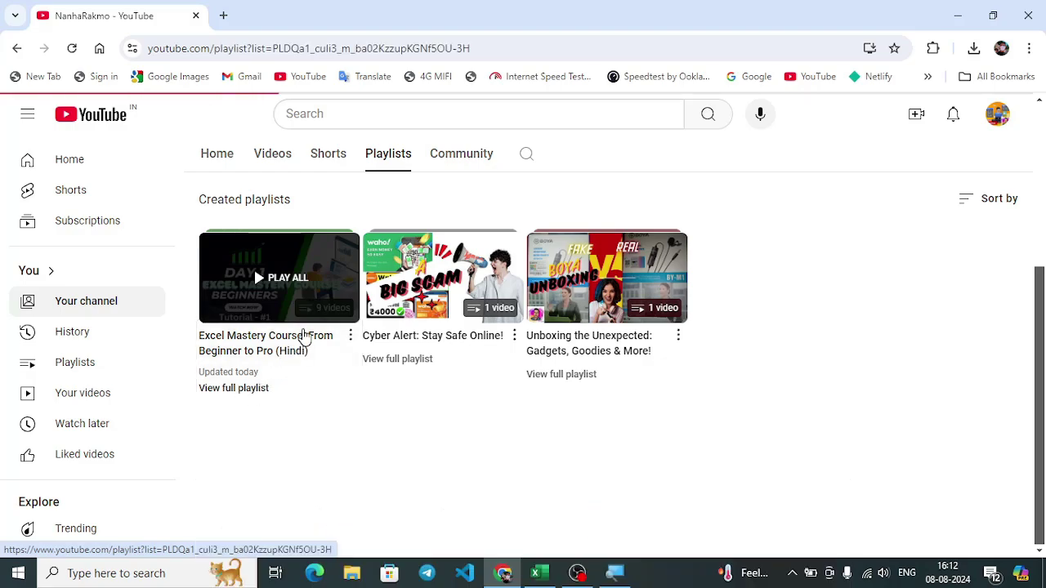
drag(1039, 230, 1044, 437)
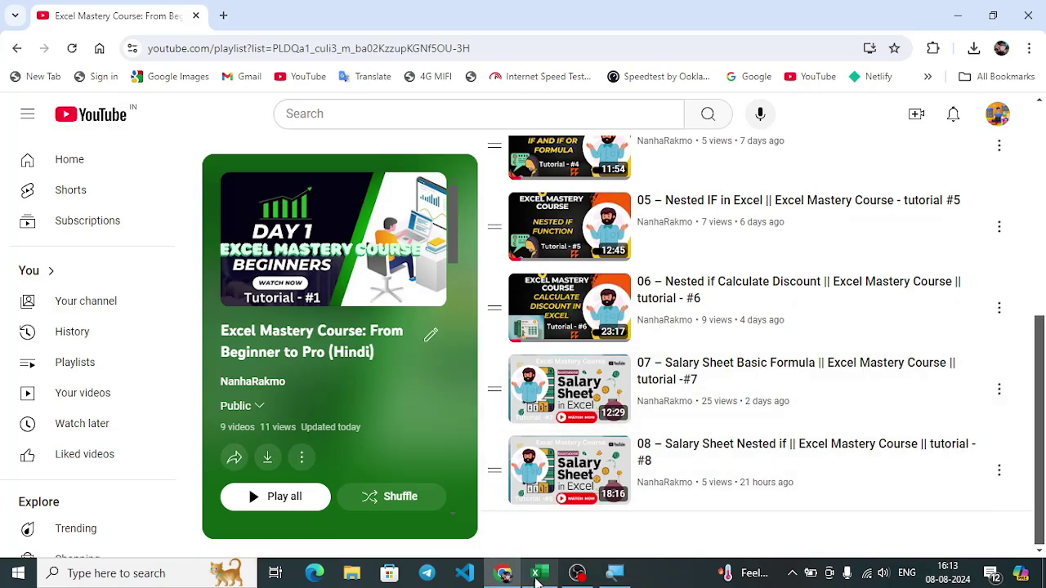
mouse_move(535, 576)
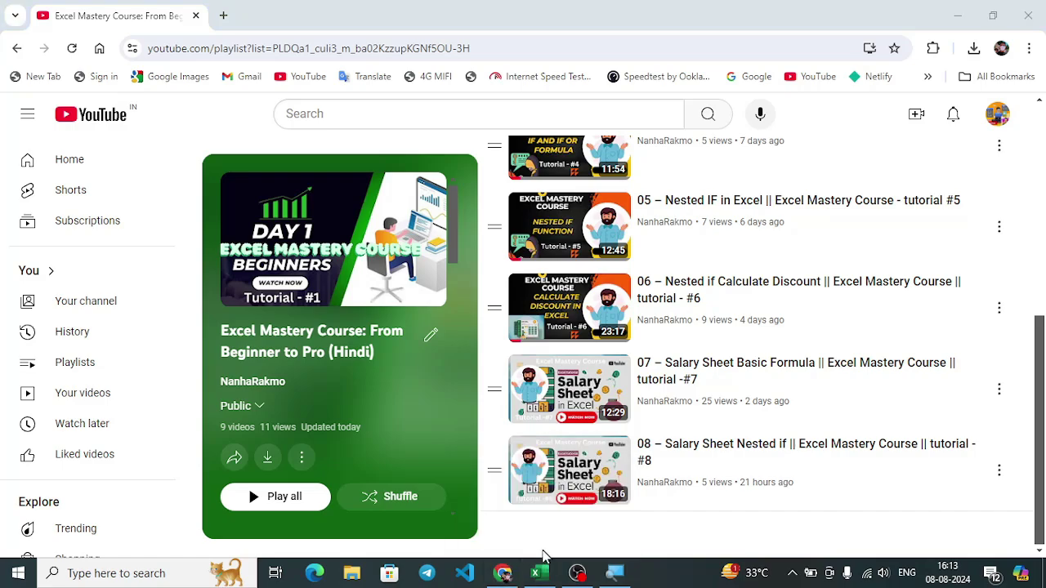
click(540, 572)
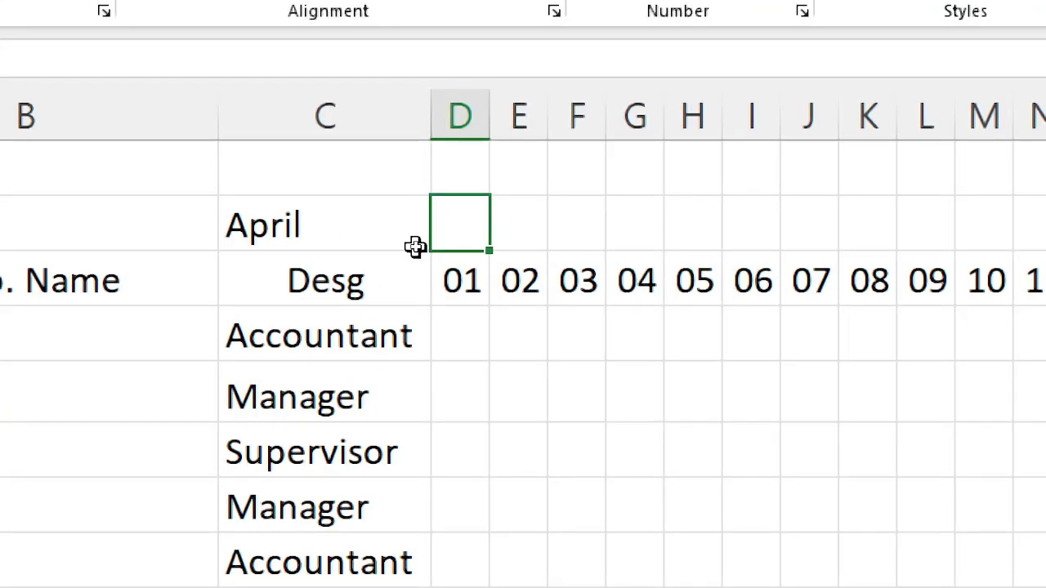
Step: Enter the formula =TEXT(D3,"DD") in cell D2
text(=)
text(text)
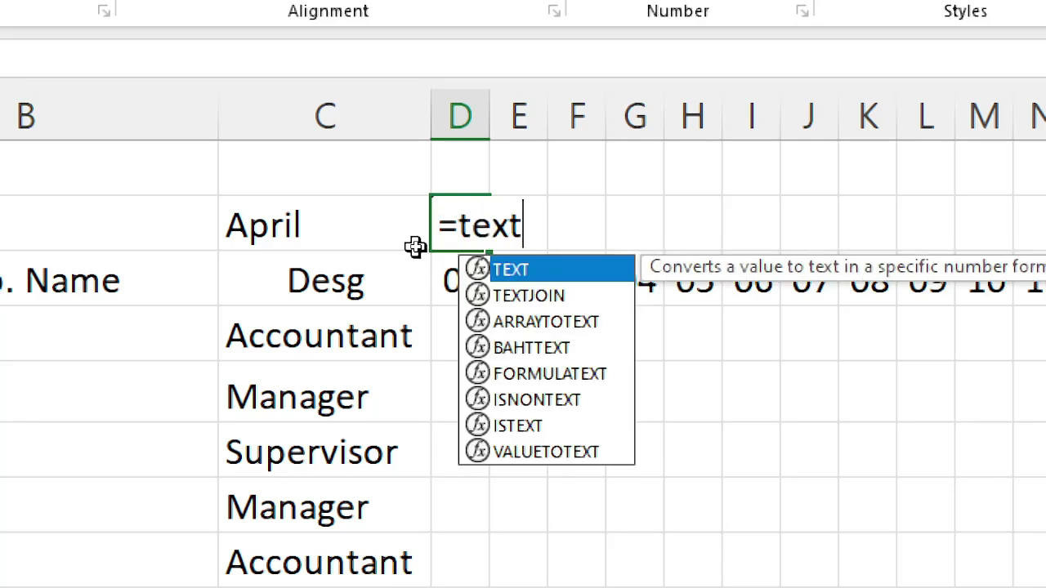
key(Tab)
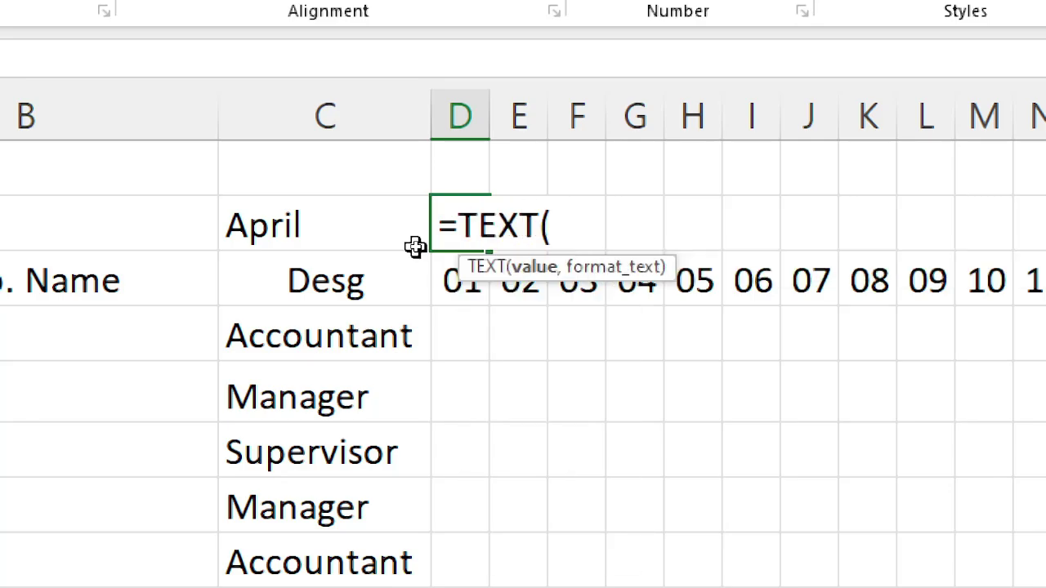
click(474, 285)
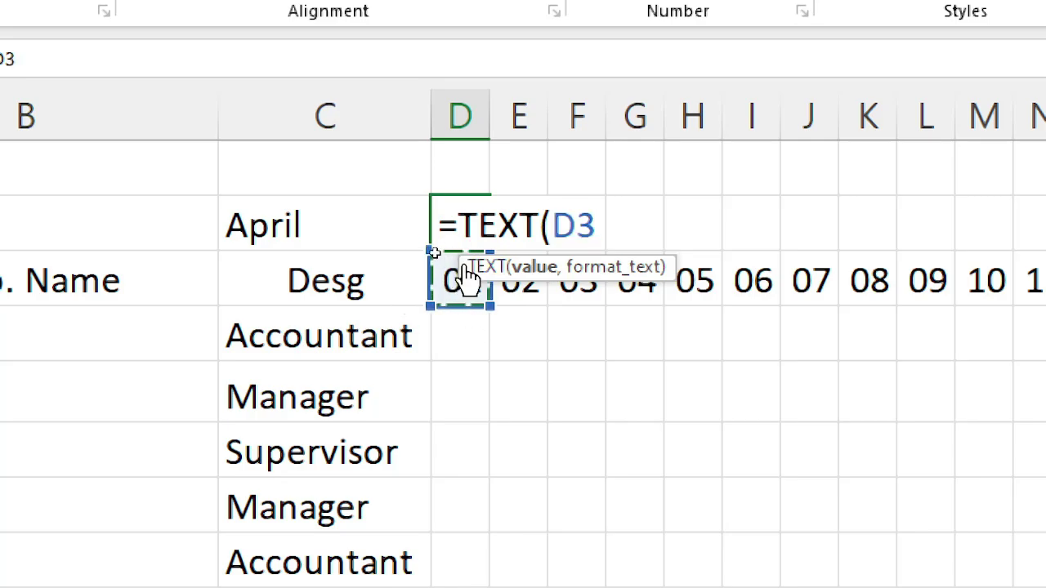
text(,)
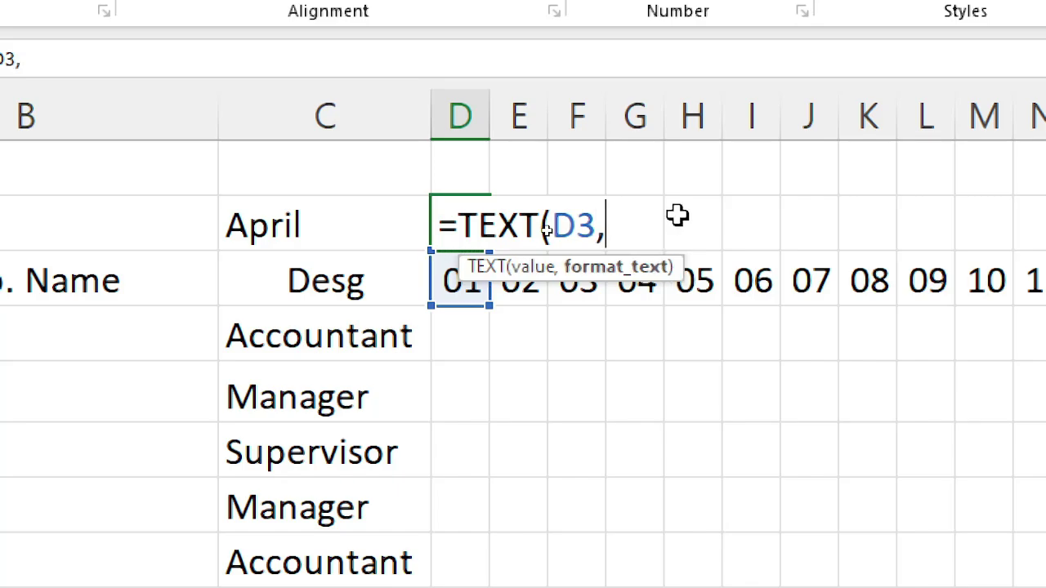
text(")
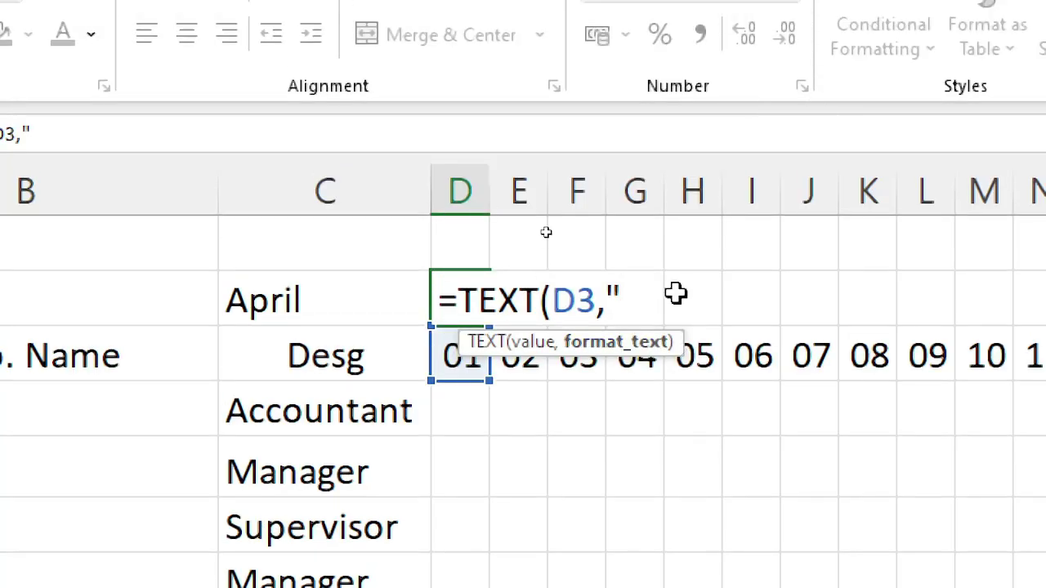
text(DD")
key(Return)
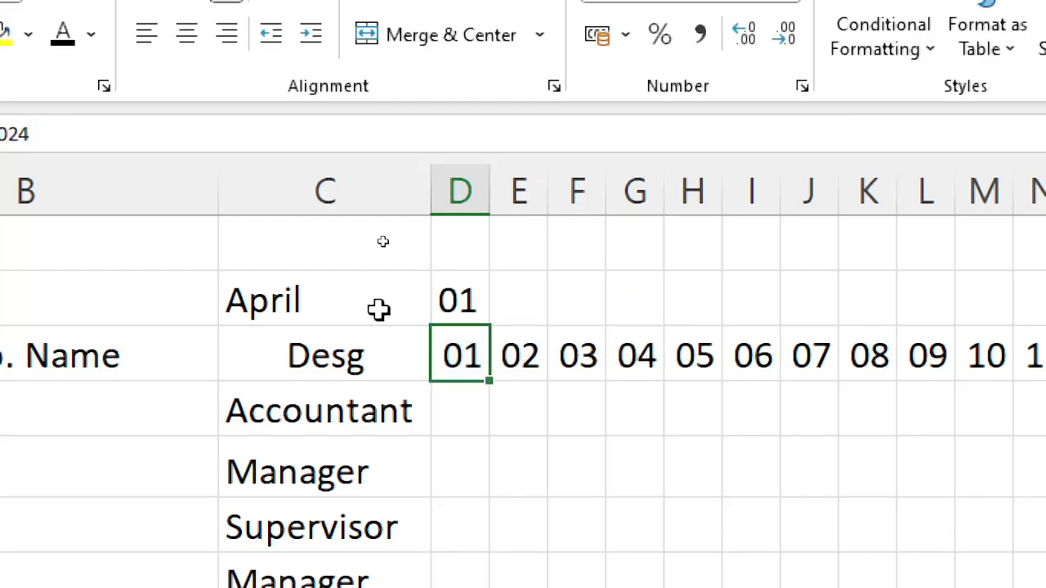
Step: Change the format code in D2's TEXT formula to "DDD" for the abbreviated weekday name
click(471, 298)
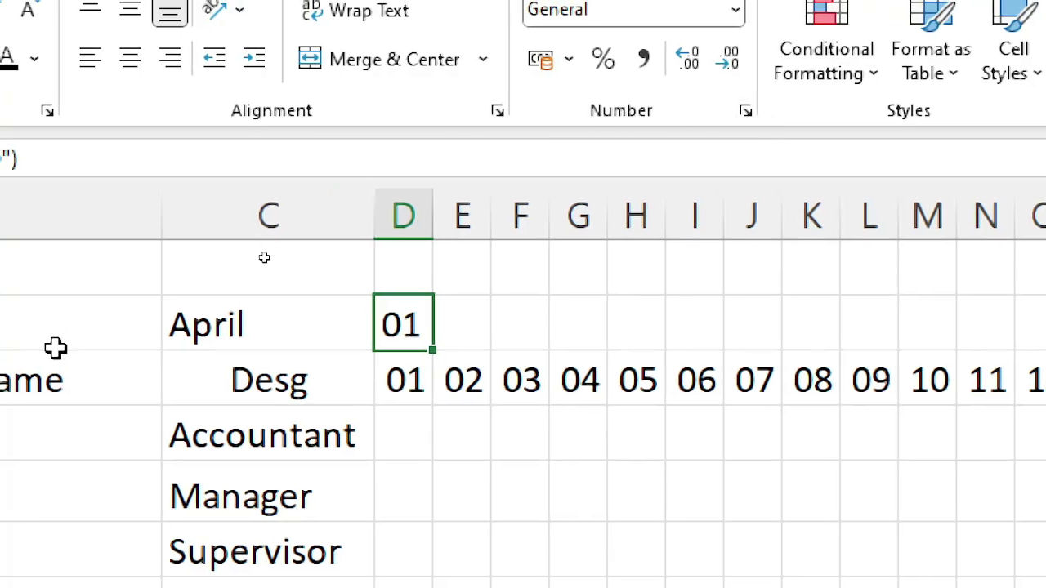
double_click(413, 325)
click(614, 325)
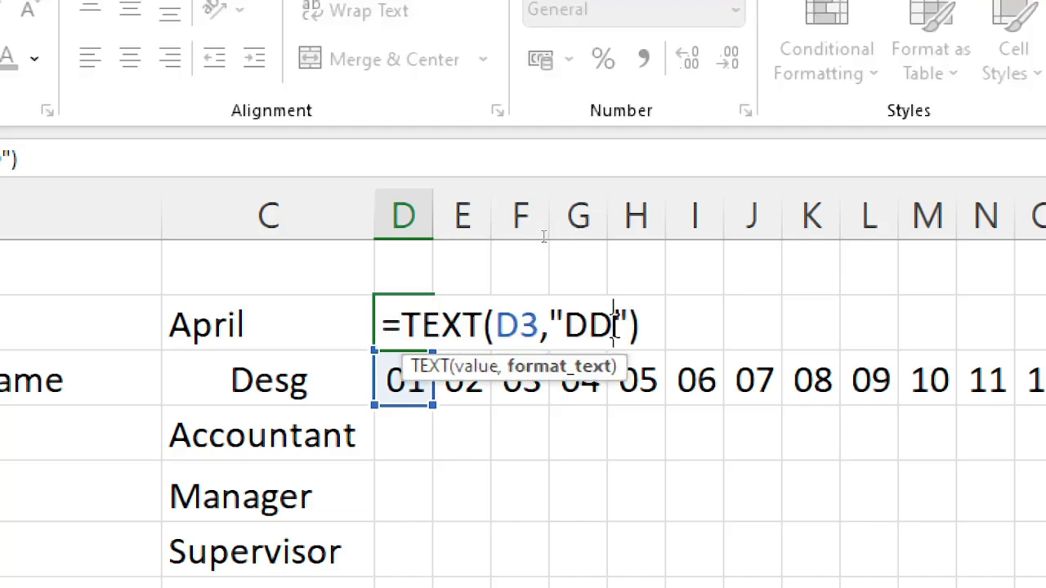
text(D)
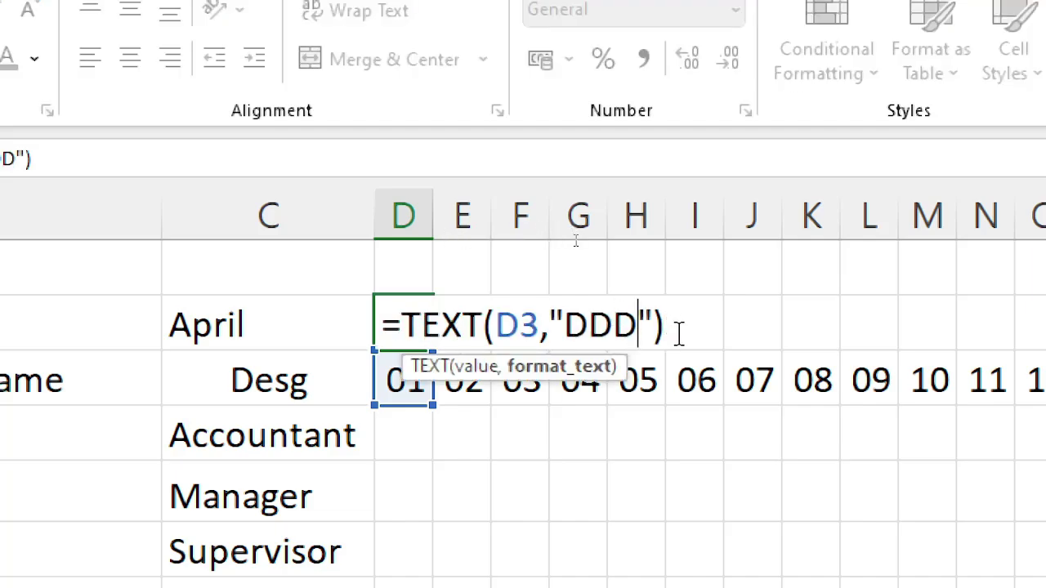
key(Return)
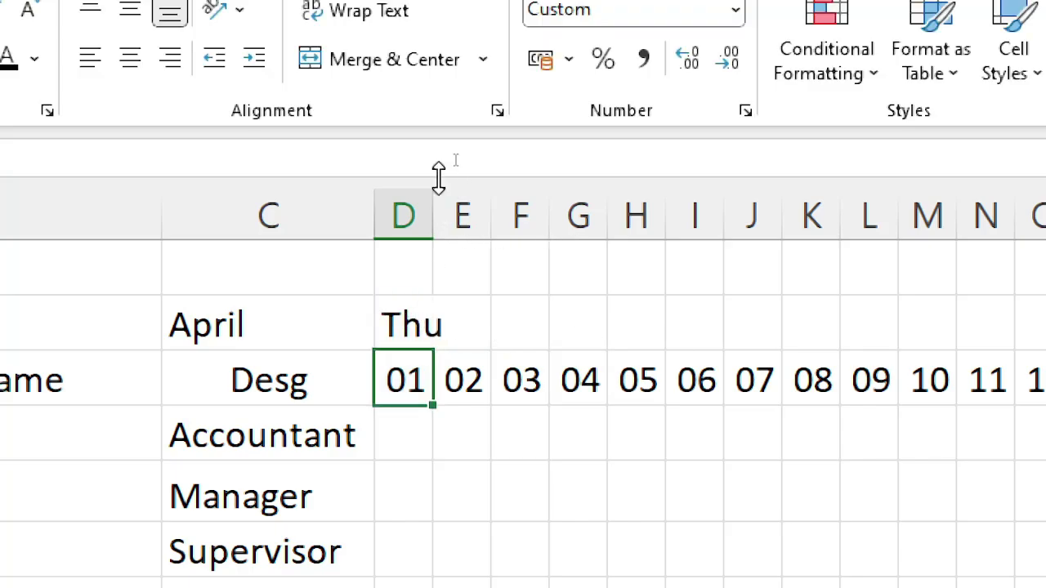
Step: Change the format code in D2's TEXT formula to "DDDD" for the full weekday name
double_click(402, 327)
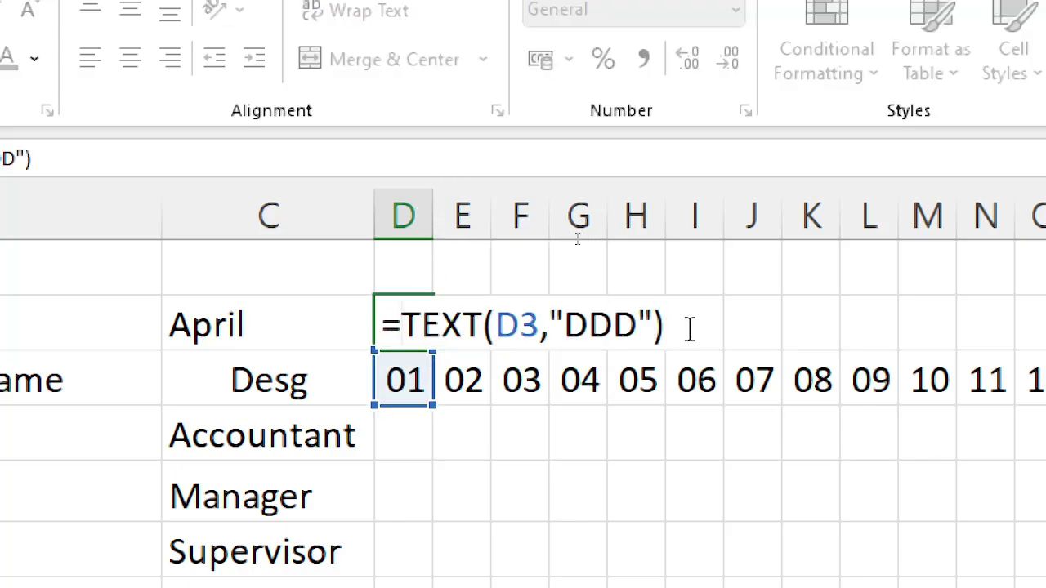
click(636, 324)
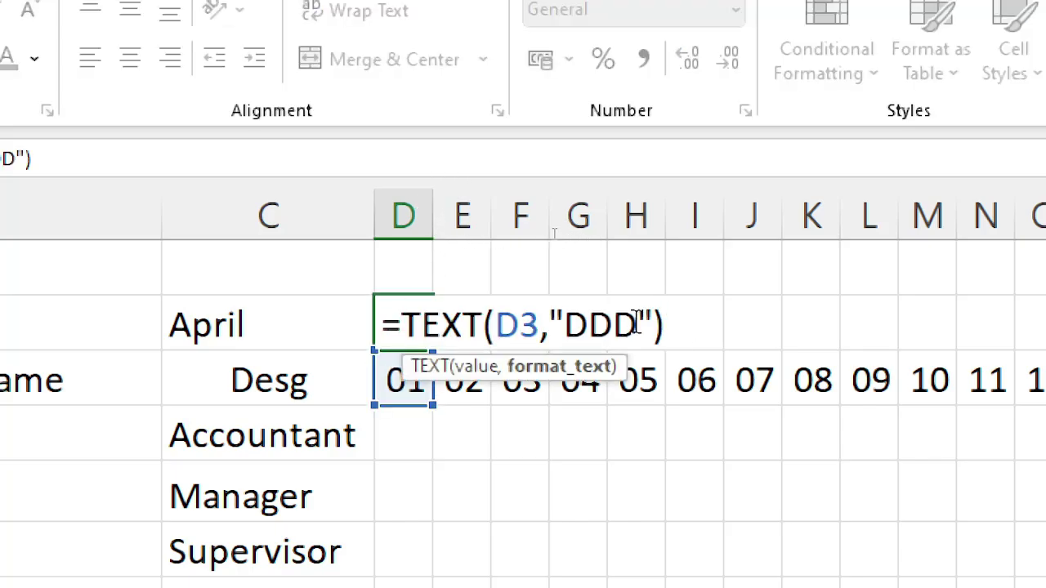
text(D)
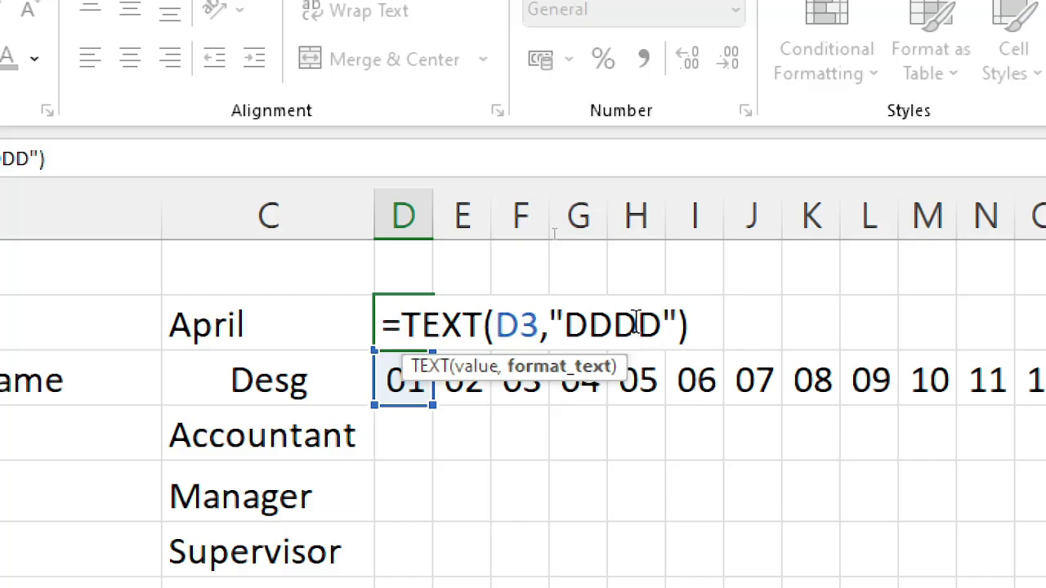
key(Return)
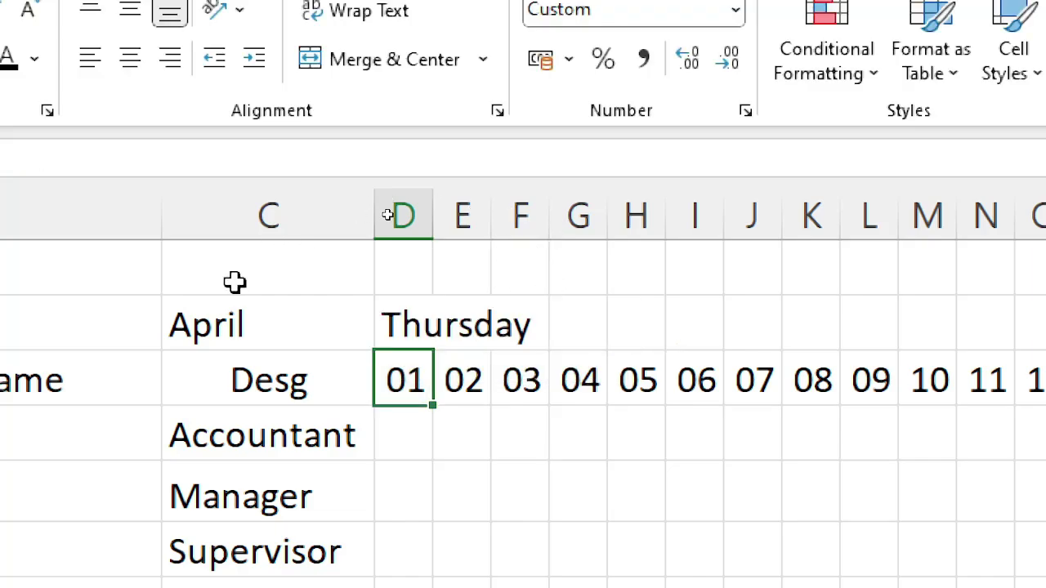
Step: Change the format code in D2's TEXT formula back to "DDD" for the abbreviated weekday name
click(402, 323)
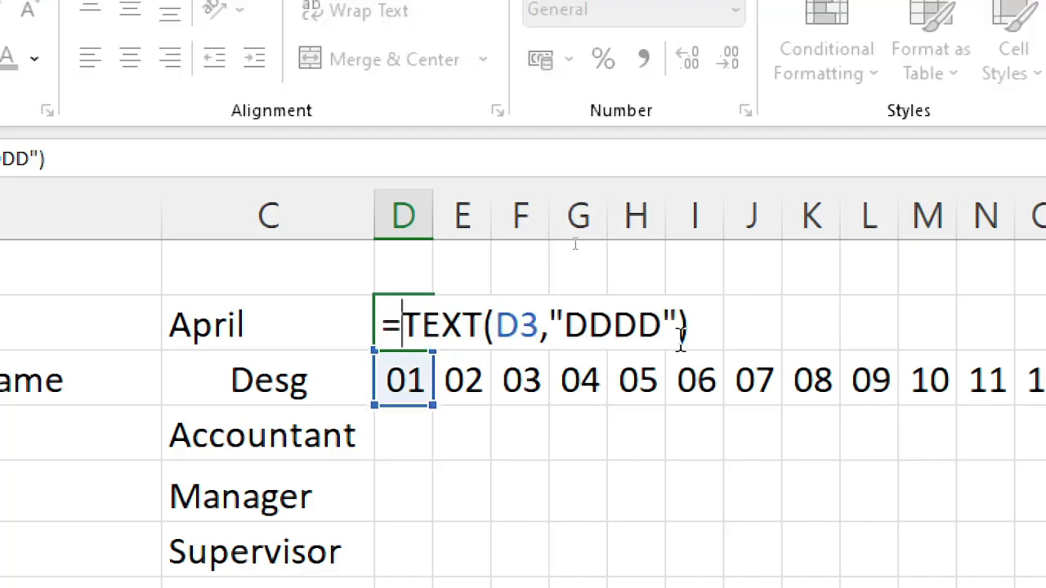
click(662, 320)
key(BackSpace)
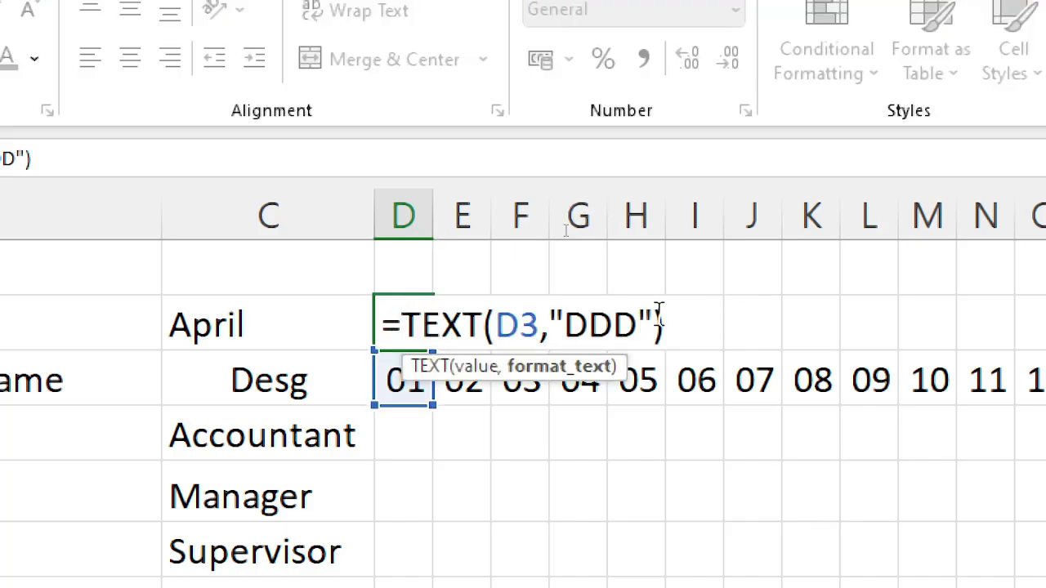
key(Return)
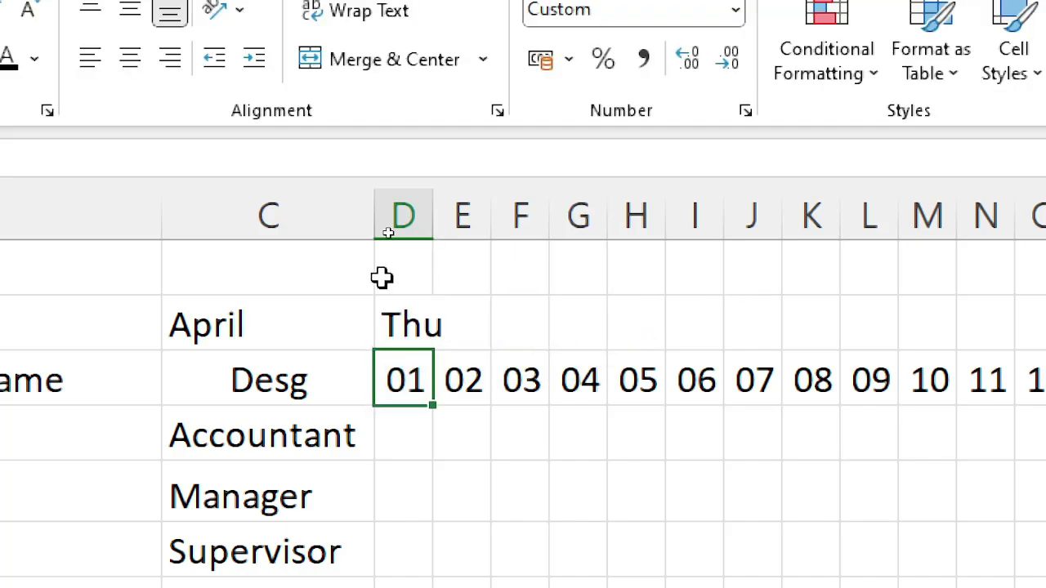
Step: Fill the weekday formula from D2 across to AH2, covering days 01 to 31
click(411, 331)
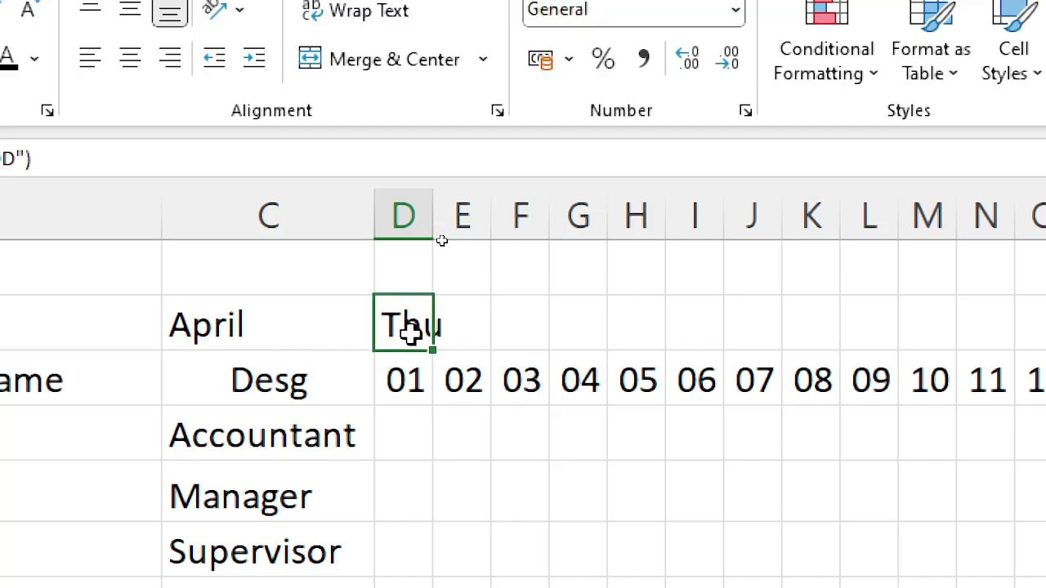
drag(431, 350, 812, 320)
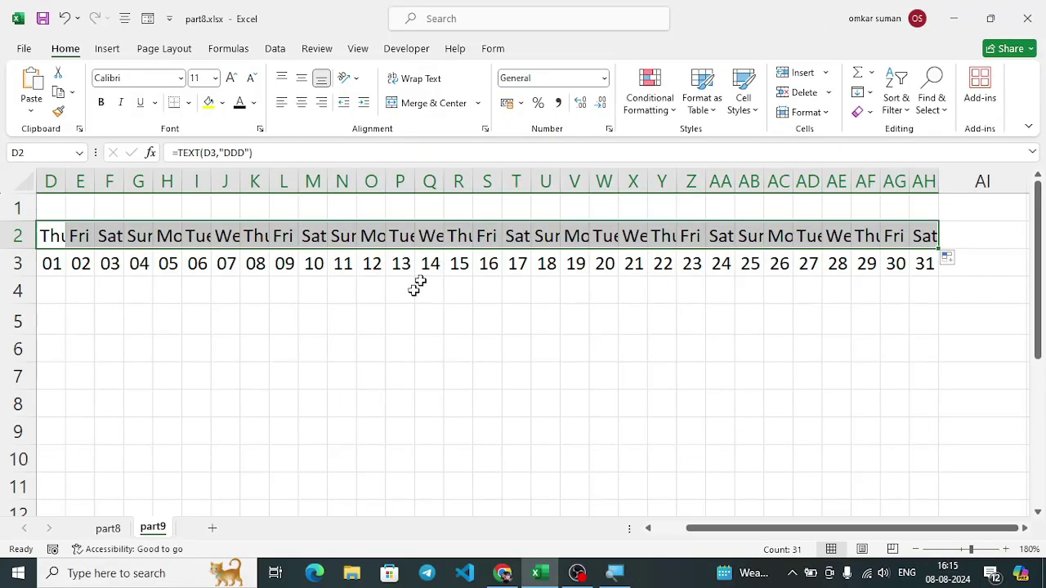
drag(709, 530, 691, 531)
click(369, 307)
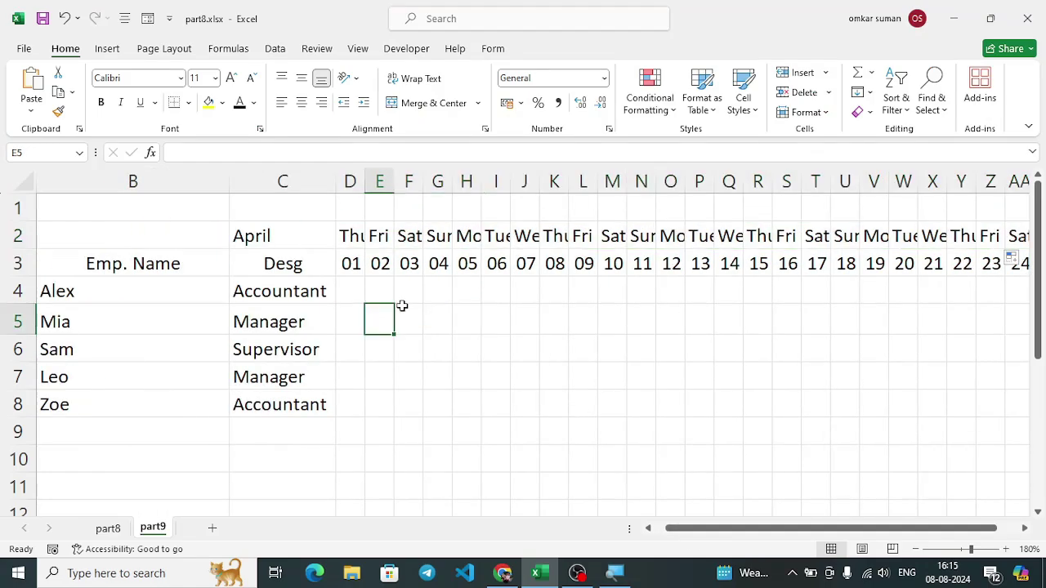
Step: Rotate the weekday names in D2:AH2 upward with the Rotate Text Up orientation
click(347, 236)
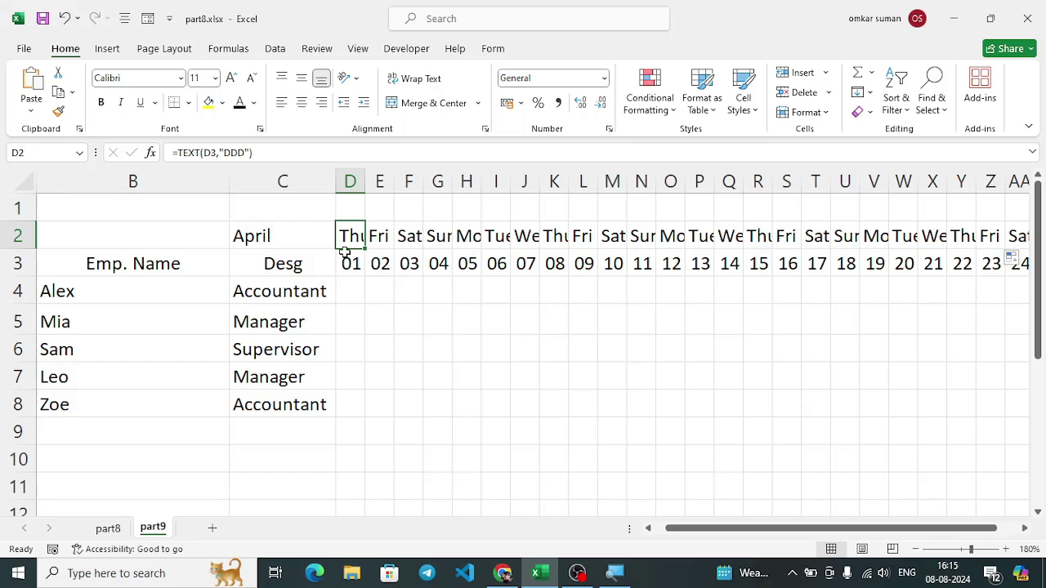
key(ctrl+shift+Right)
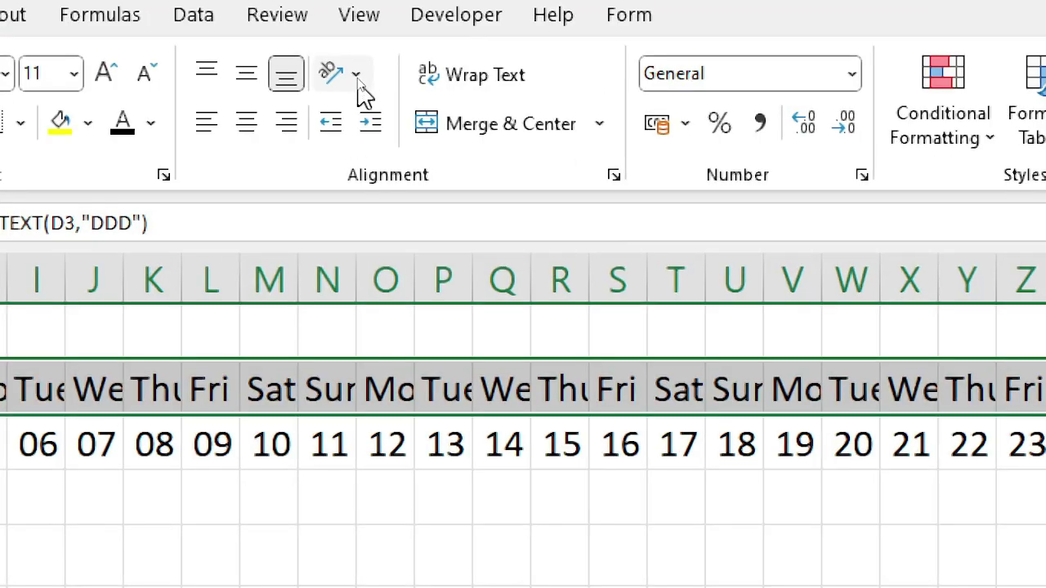
click(358, 75)
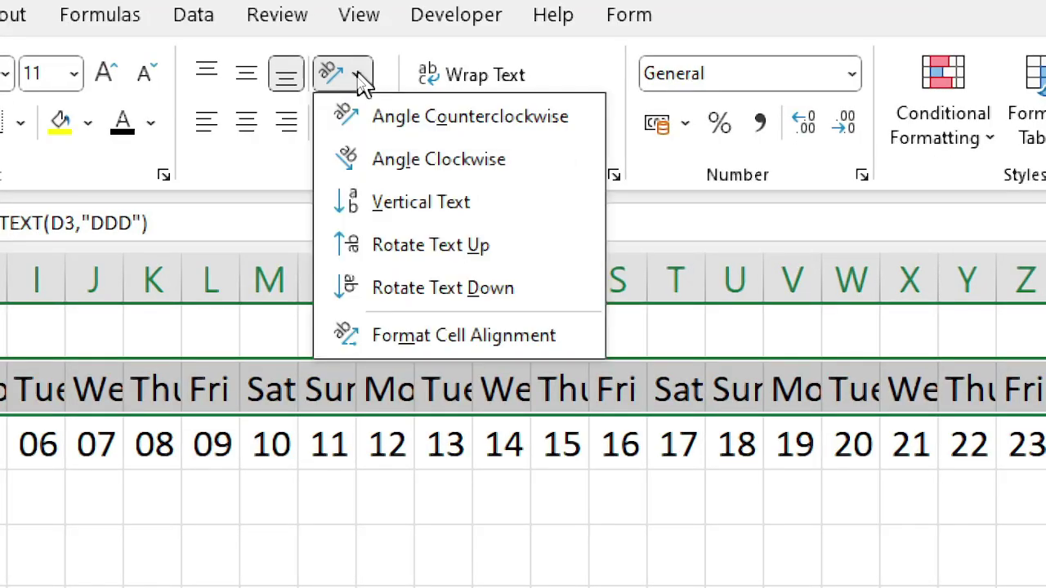
click(426, 260)
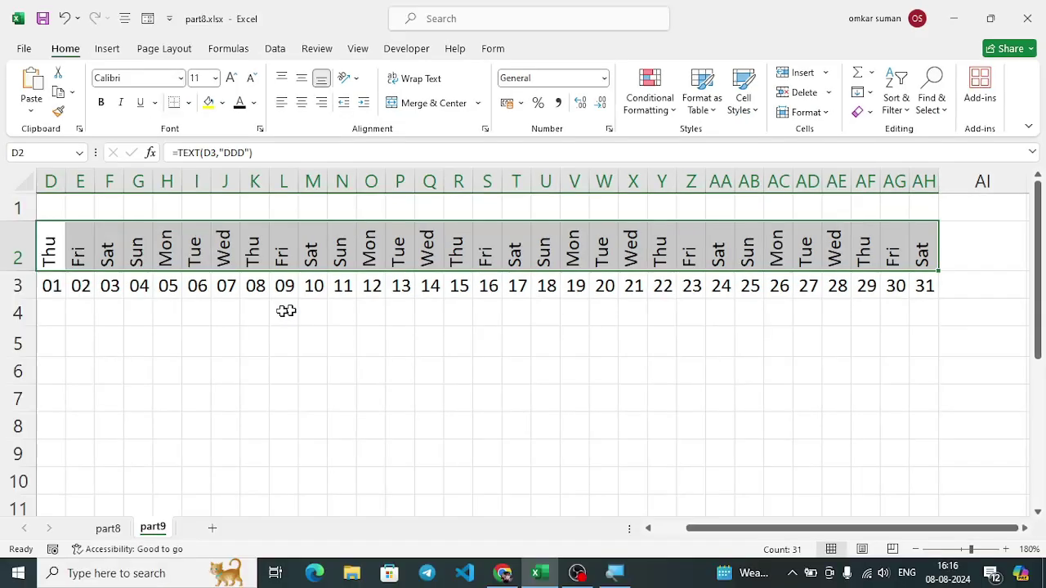
drag(716, 536, 451, 203)
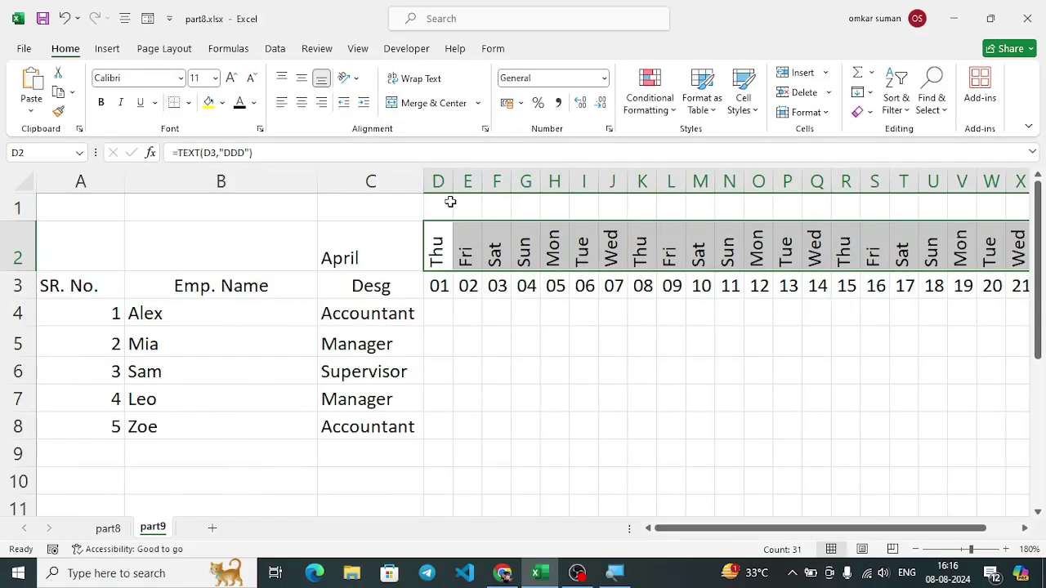
click(441, 312)
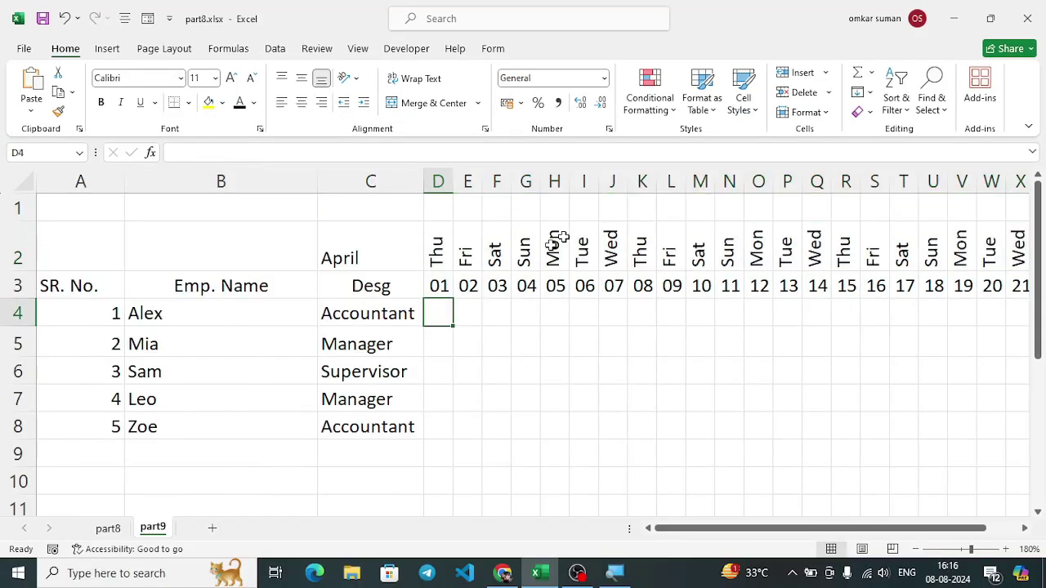
Step: Make row 1 about as tall as row 2 and autofit the column widths to the contents of rows 1 and 2
drag(18, 221, 21, 240)
click(17, 228)
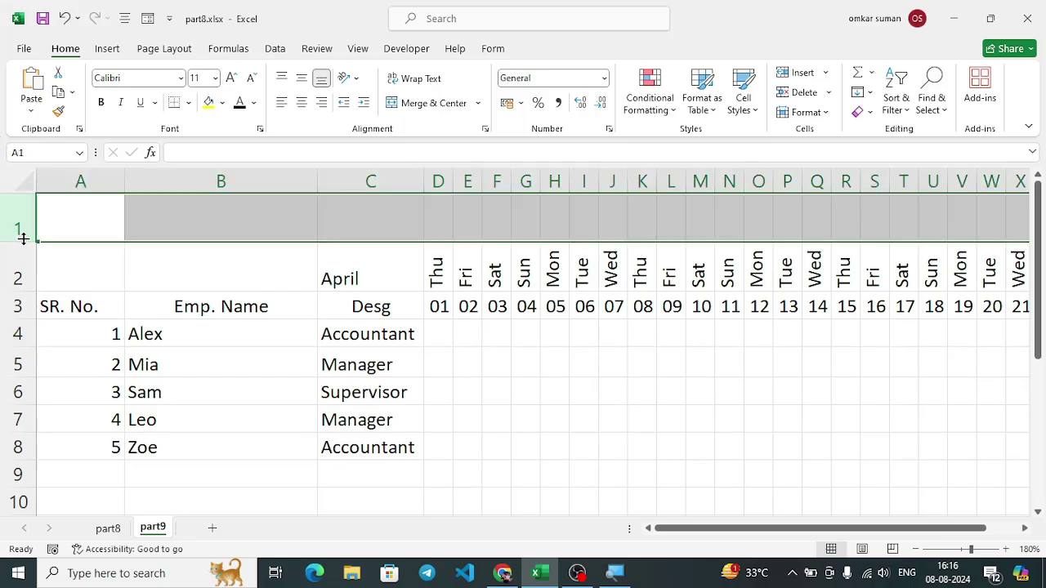
drag(22, 260, 23, 225)
key(alt+h)
key(o)
key(i)
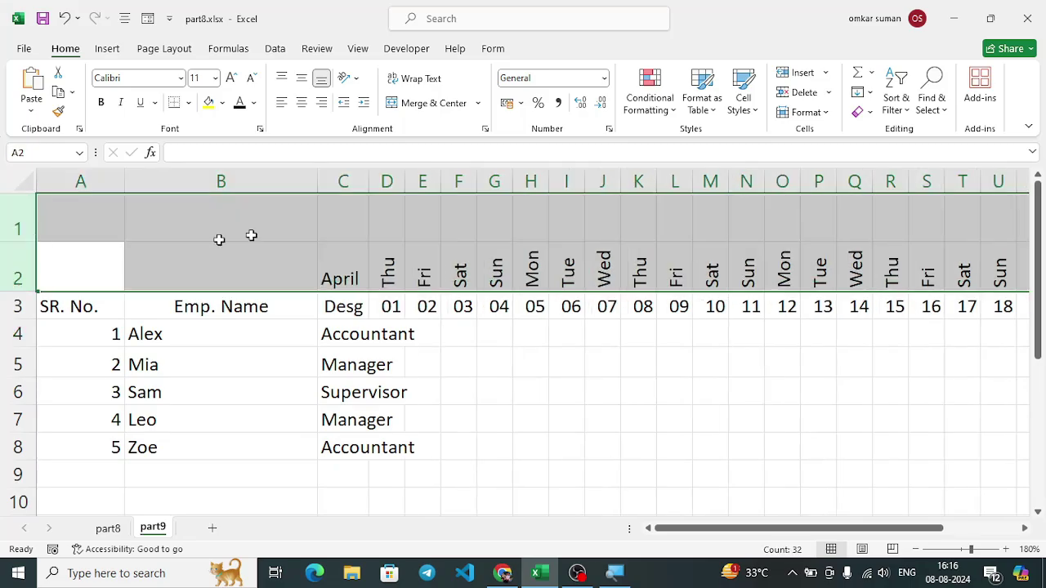
click(521, 395)
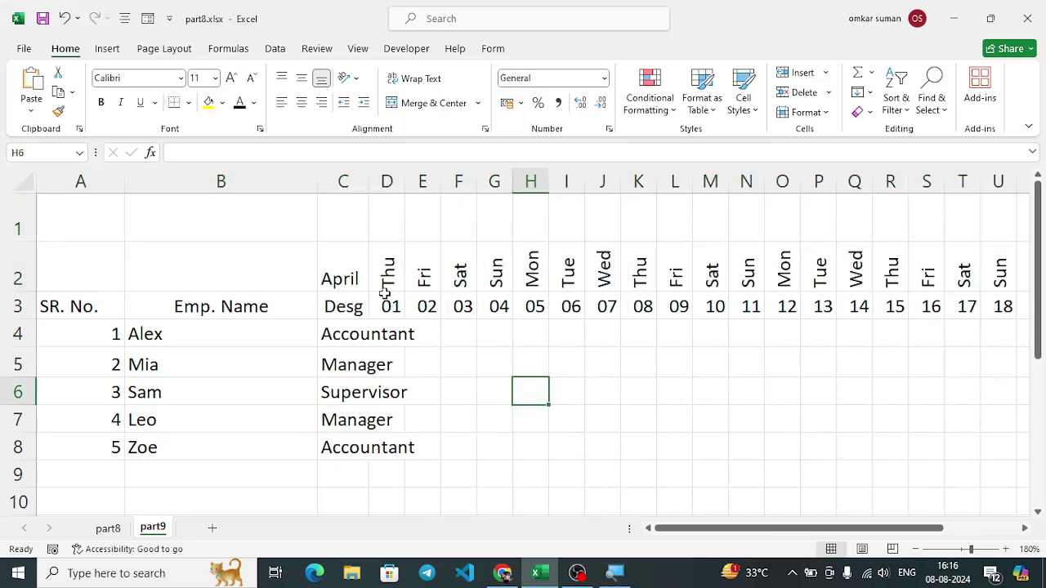
Step: Autofit the Desg column and the adjacent first date columns so the full designations fit
drag(326, 180, 437, 185)
key(alt)
key(h)
key(o)
key(i)
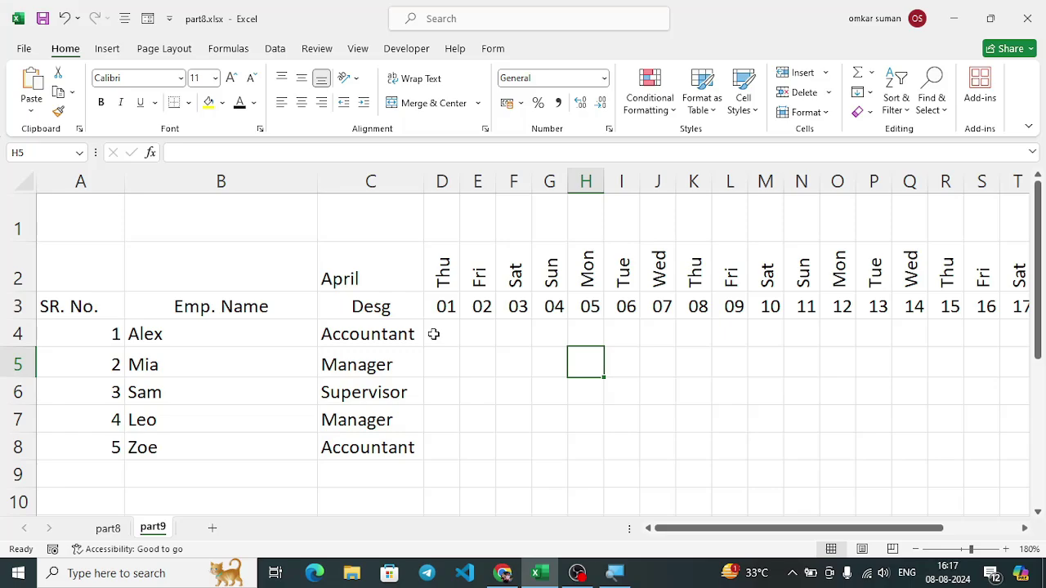
Step: Try marking attendance manually with "p" in cells D4 to D6 and clear the entries
click(435, 337)
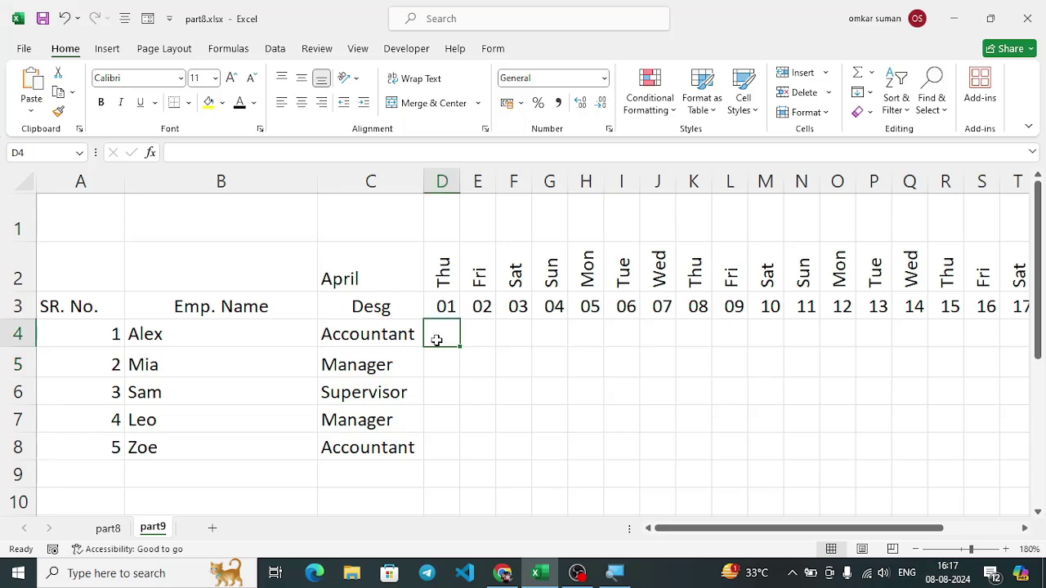
text(p)
key(Return)
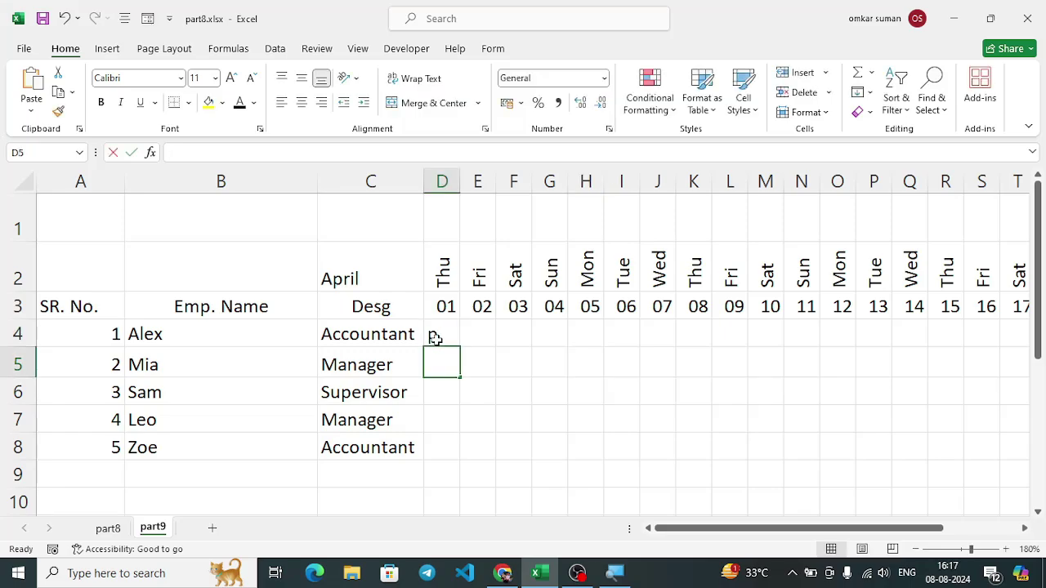
text(p)
key(Return)
text(p\)
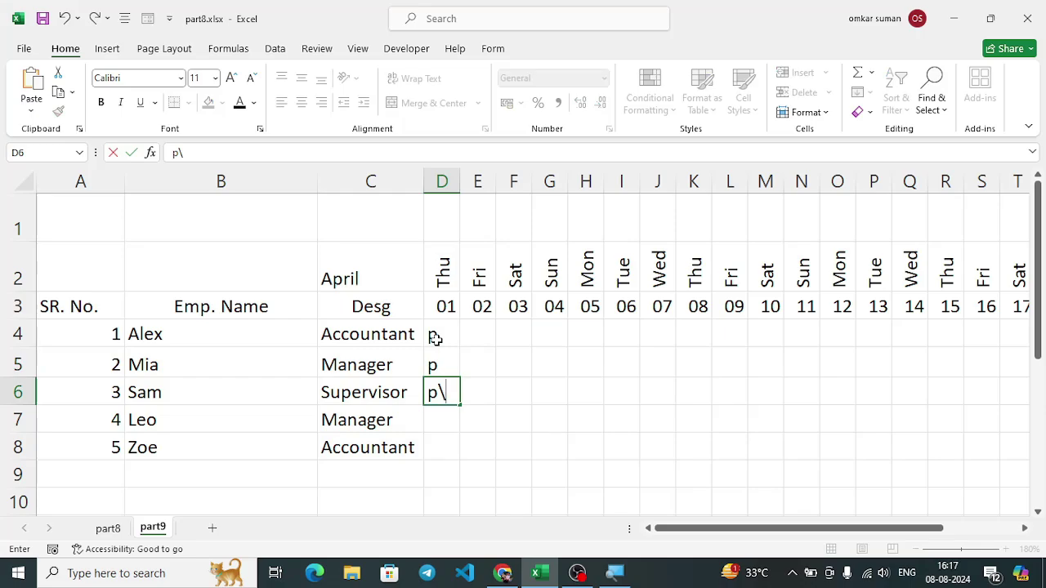
key(BackSpace)
key(Return)
drag(436, 335, 448, 425)
key(Delete)
click(496, 364)
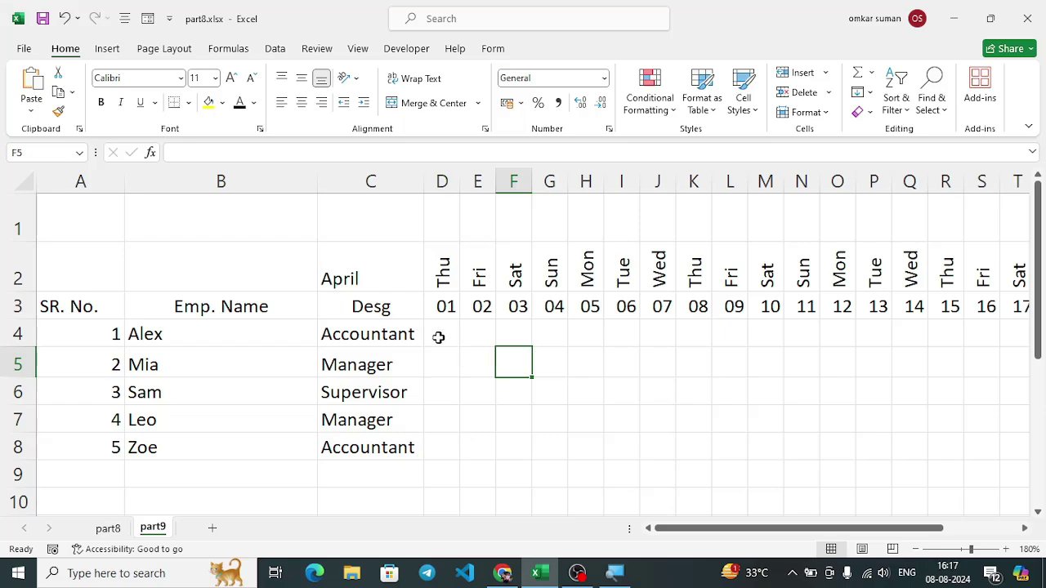
Step: Open the Data Validation settings for the whole attendance range D4:AH8
click(437, 338)
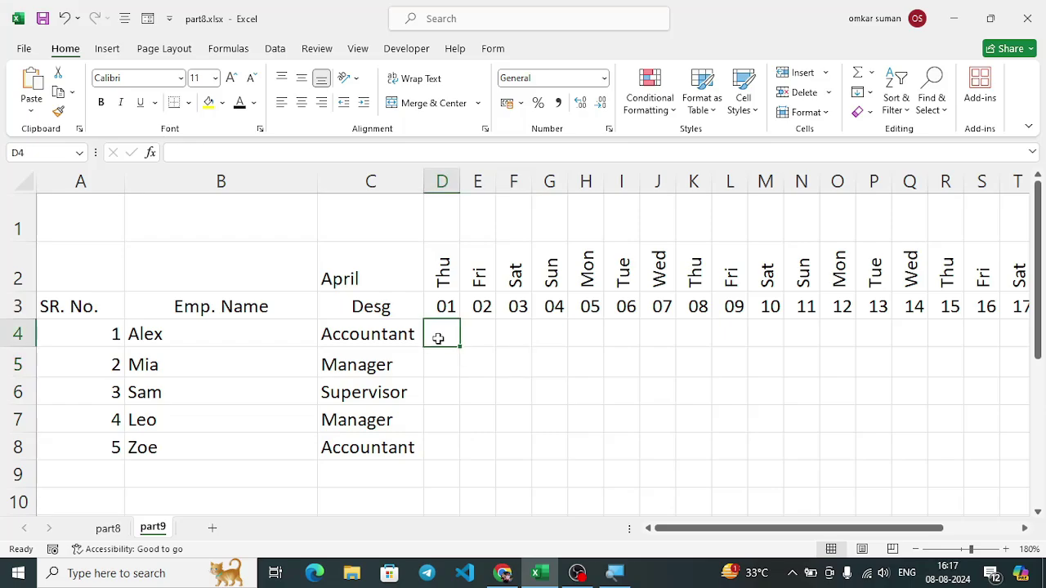
key(shift+Right)
key(shift+Right)
key(shift+Right)
key(shift+Right)
key(shift+Right)
key(shift+Right)
key(shift+Right)
key(shift+Right)
key(shift+Right)
key(shift+Right)
key(shift+Right)
key(shift+Right)
key(shift+Right)
key(shift+Right)
key(shift+Right)
key(shift+Right)
key(shift+Right)
key(shift+Right)
key(shift+Right)
key(shift+Right)
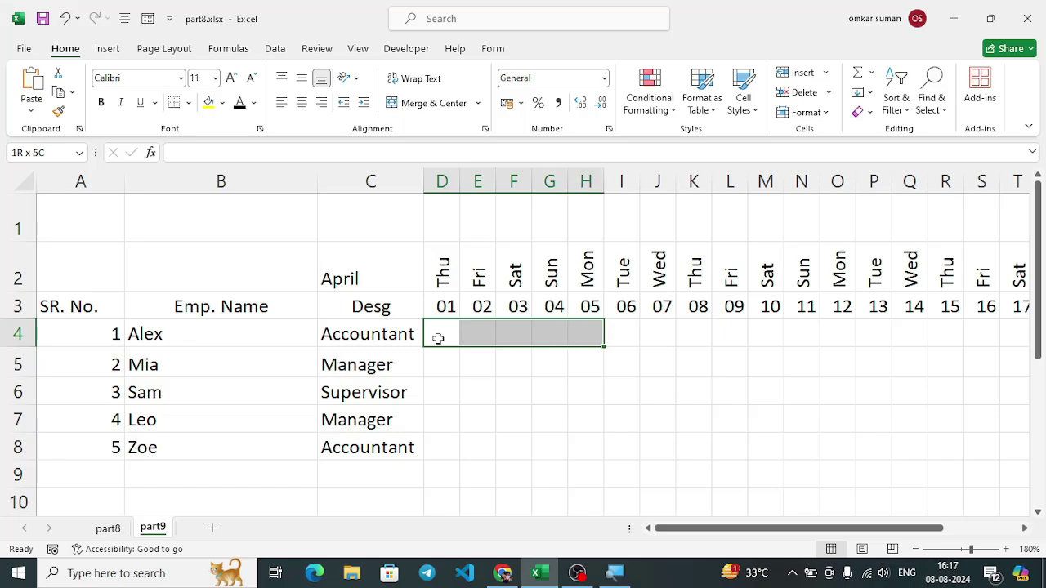
key(shift+Right)
key(shift+Right)
key(shift+Right)
key(shift+Right)
key(shift+Right)
key(shift+Right)
key(shift+Right)
key(shift+Right)
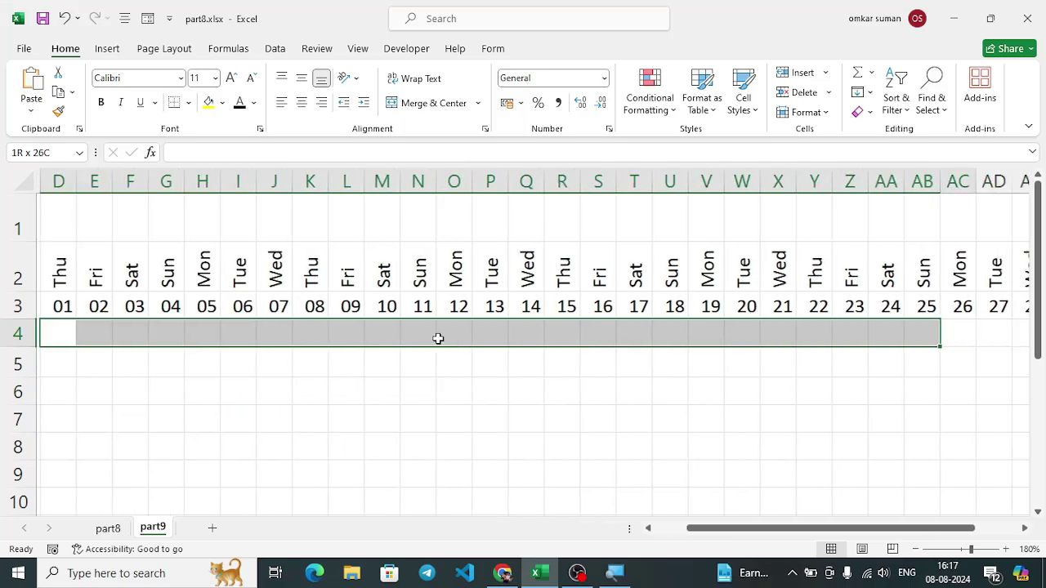
key(shift+Right)
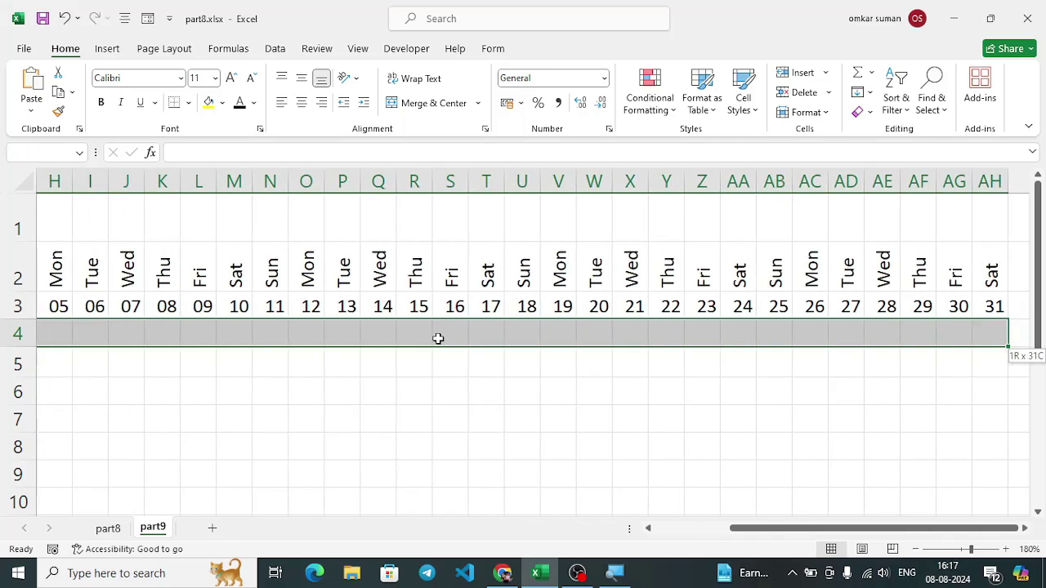
key(shift+Down)
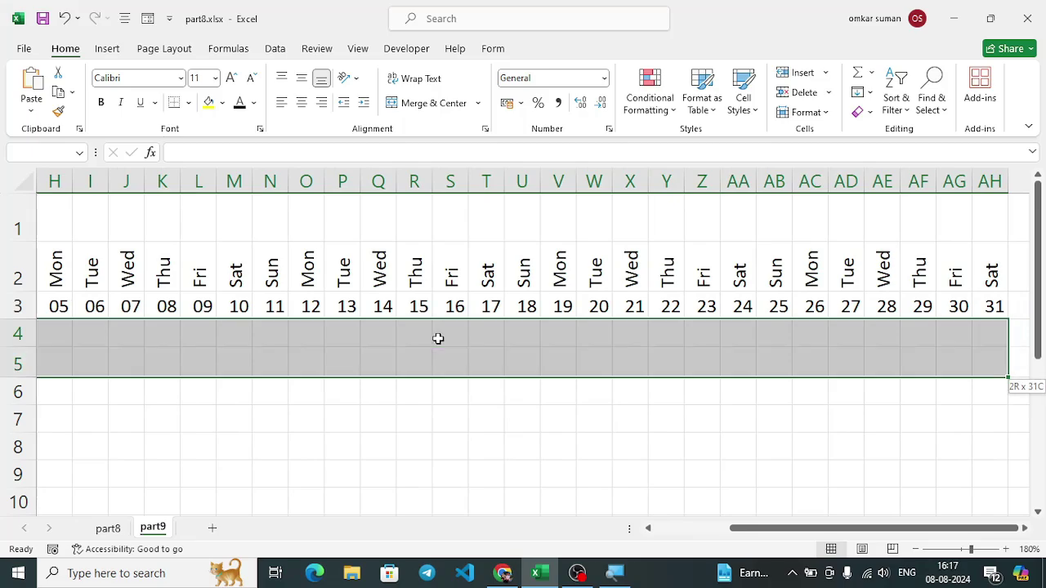
key(shift+Down)
key(shift+Down)
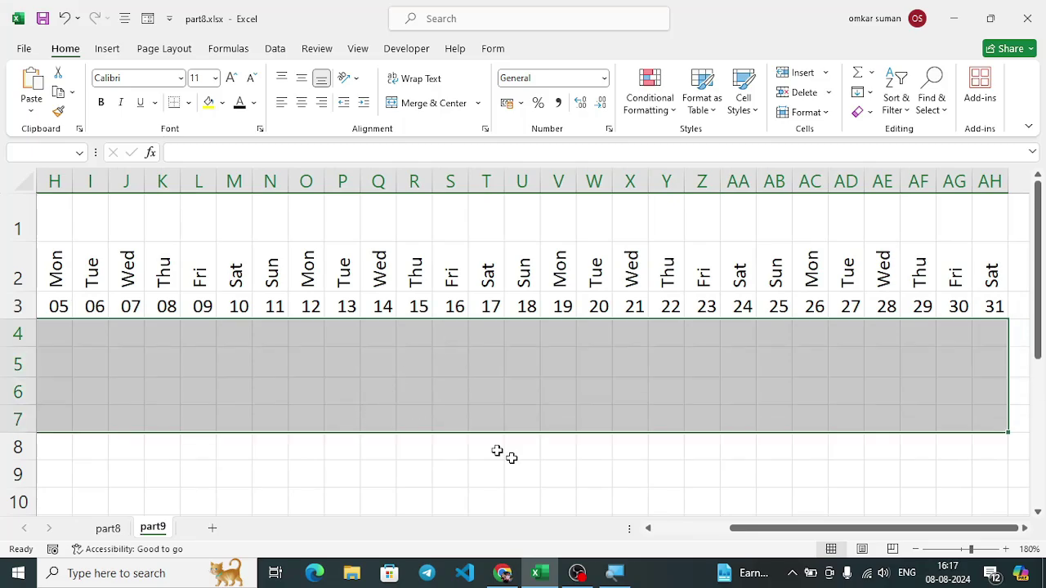
drag(777, 538, 607, 516)
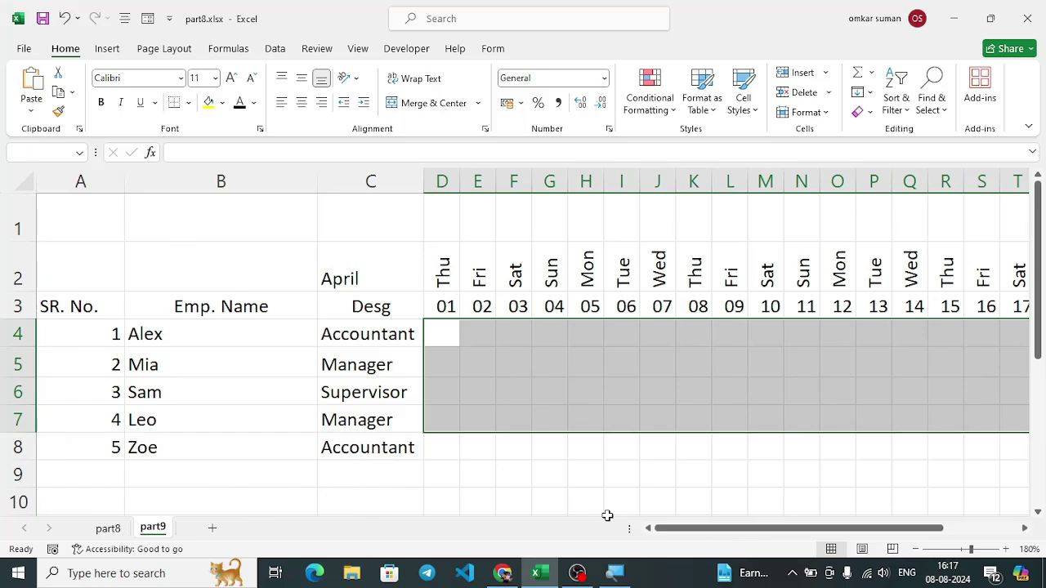
key(shift+Down)
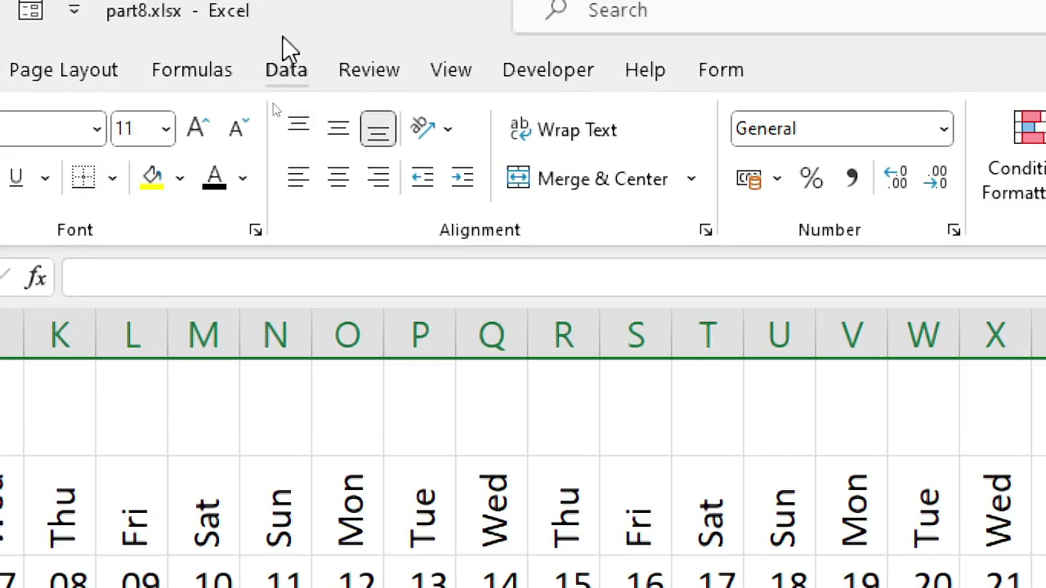
click(283, 69)
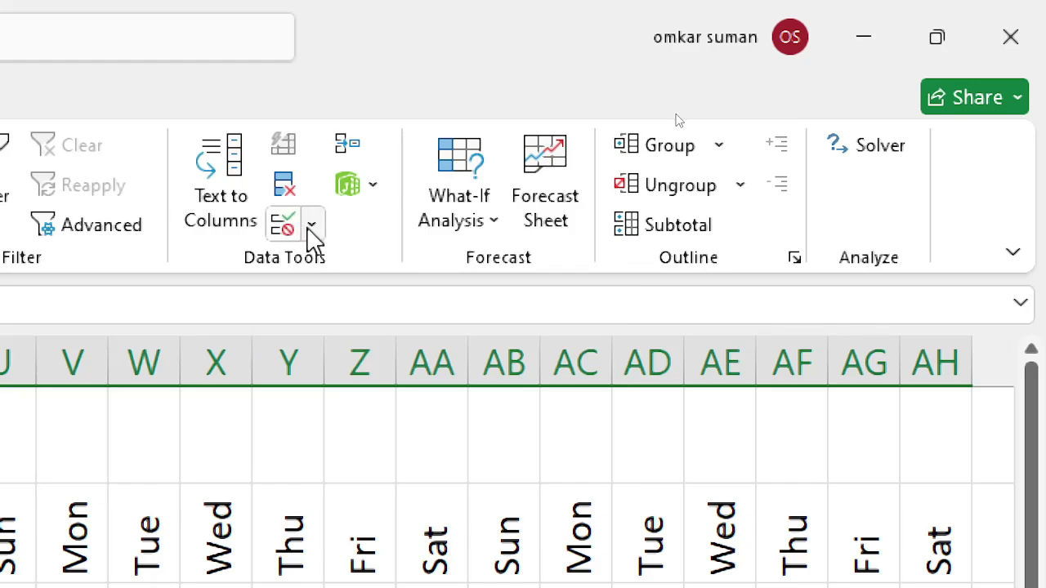
click(311, 234)
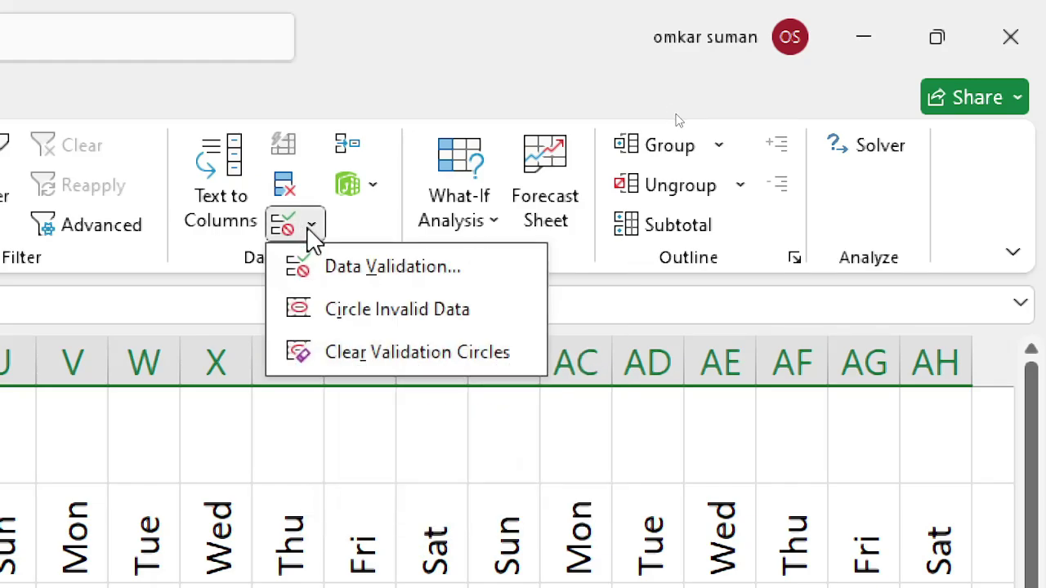
click(347, 270)
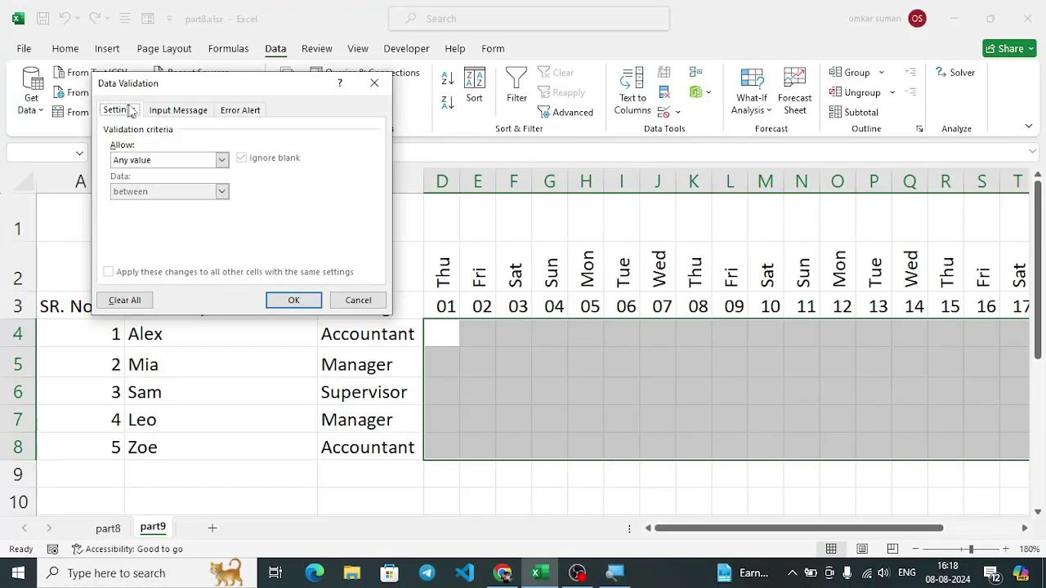
Step: Look through the validation criteria, input message and error alert options for the attendance range
click(174, 114)
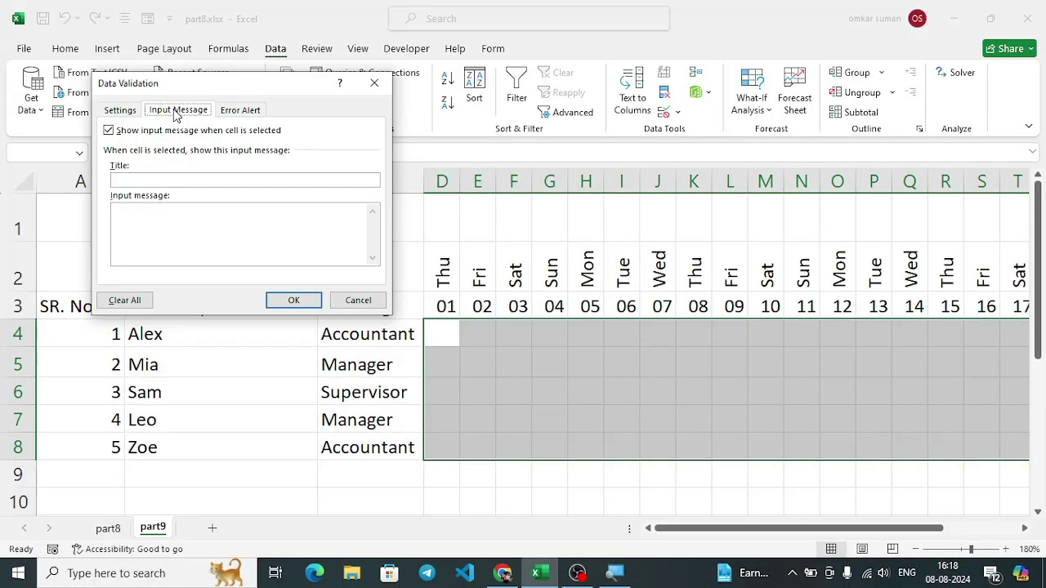
click(253, 113)
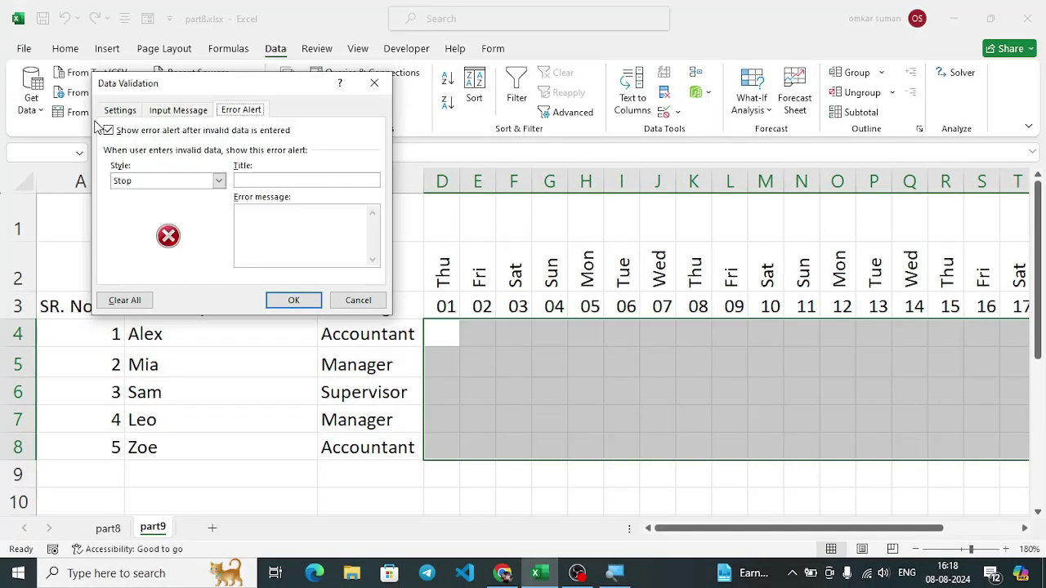
click(118, 112)
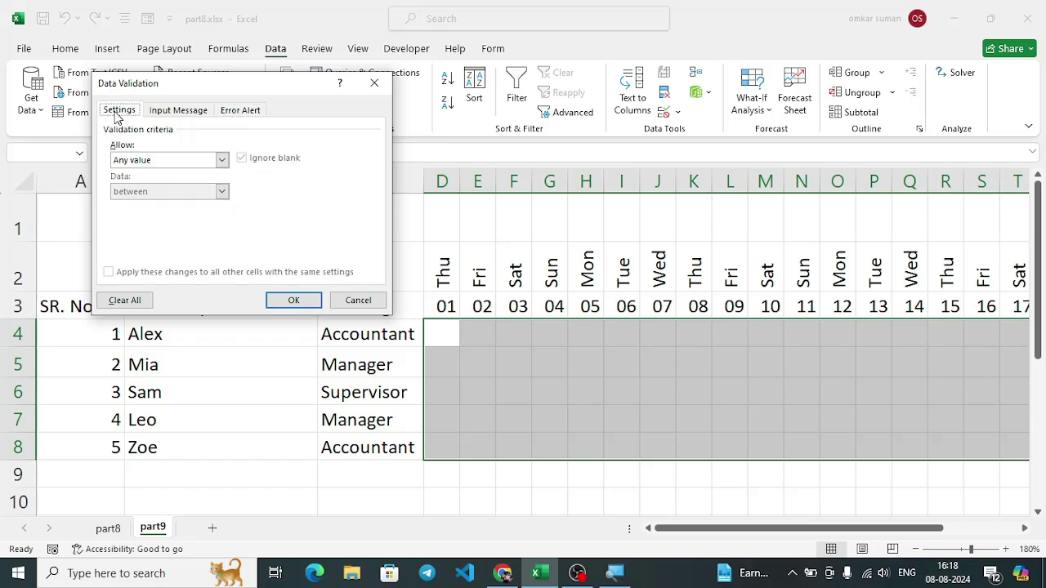
click(174, 112)
click(241, 114)
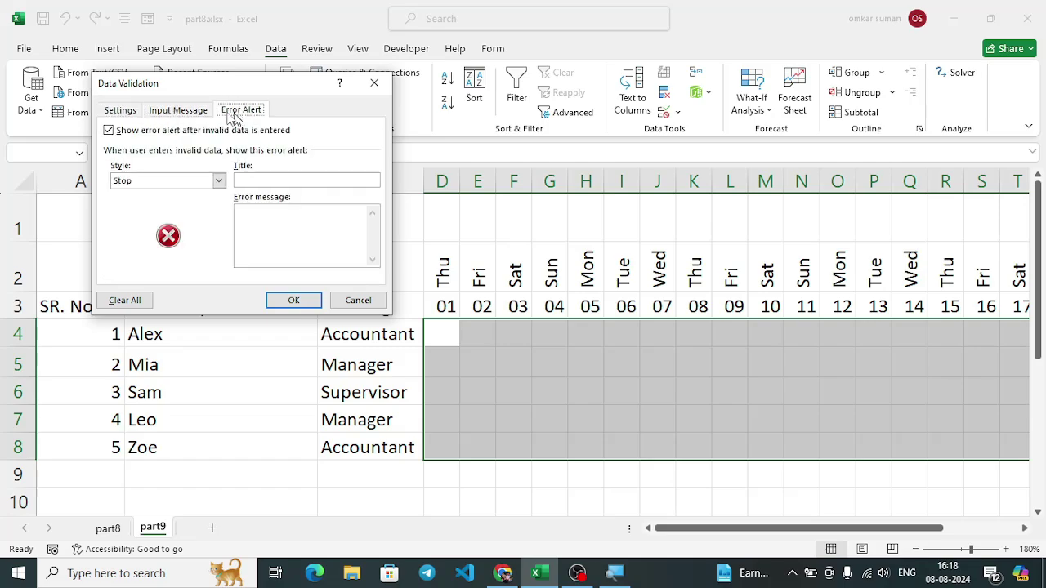
Step: Examine the input message and error alert options and the comparison operators available for Decimal validation criteria
click(165, 113)
click(239, 115)
click(123, 113)
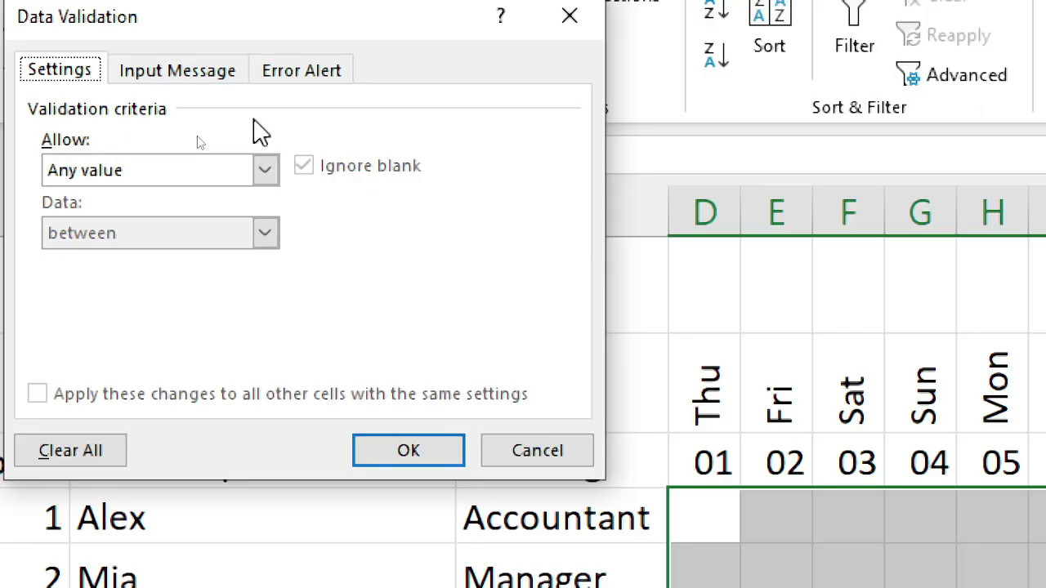
click(266, 171)
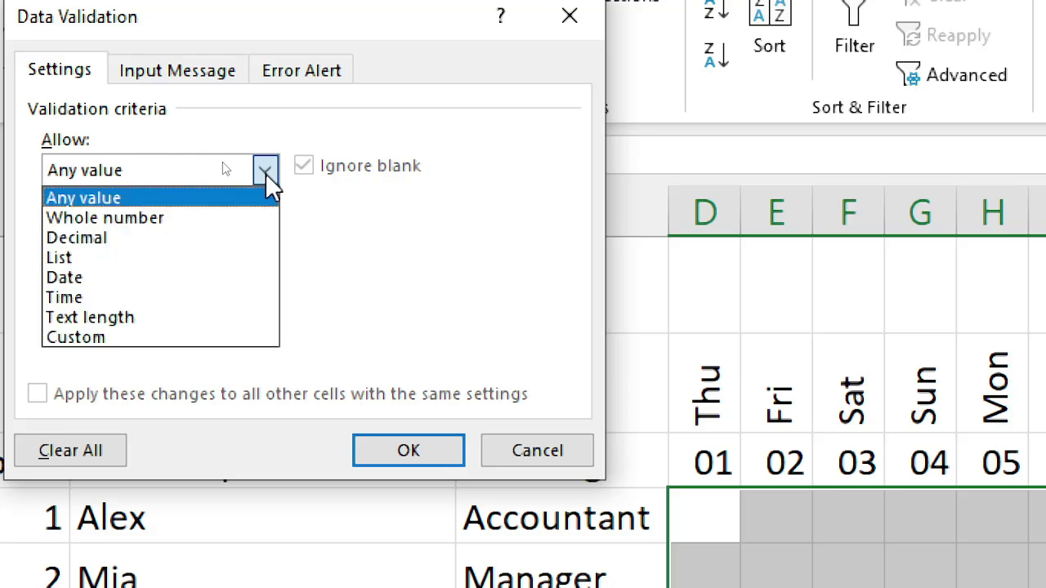
click(74, 241)
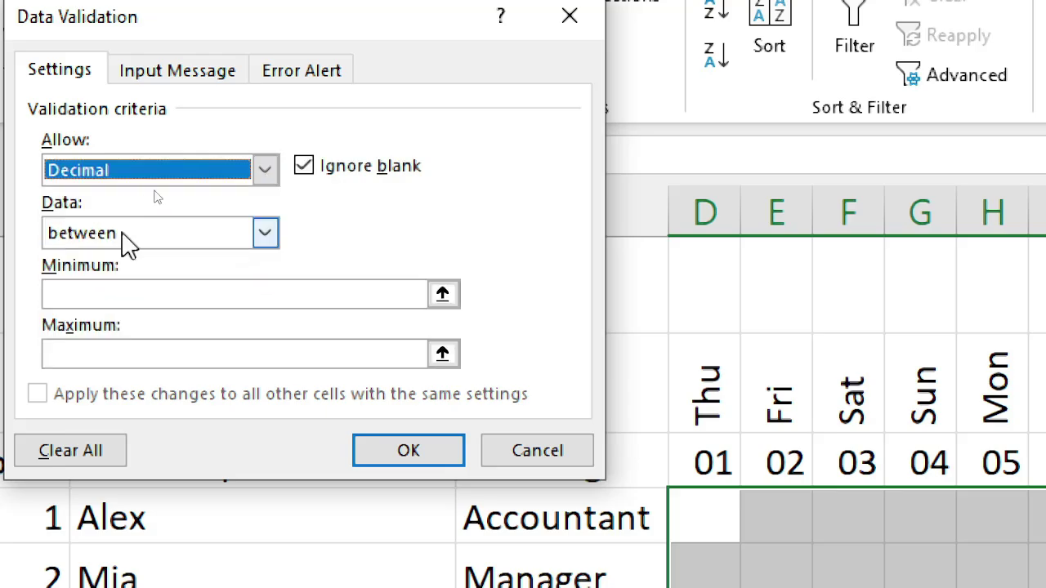
click(264, 234)
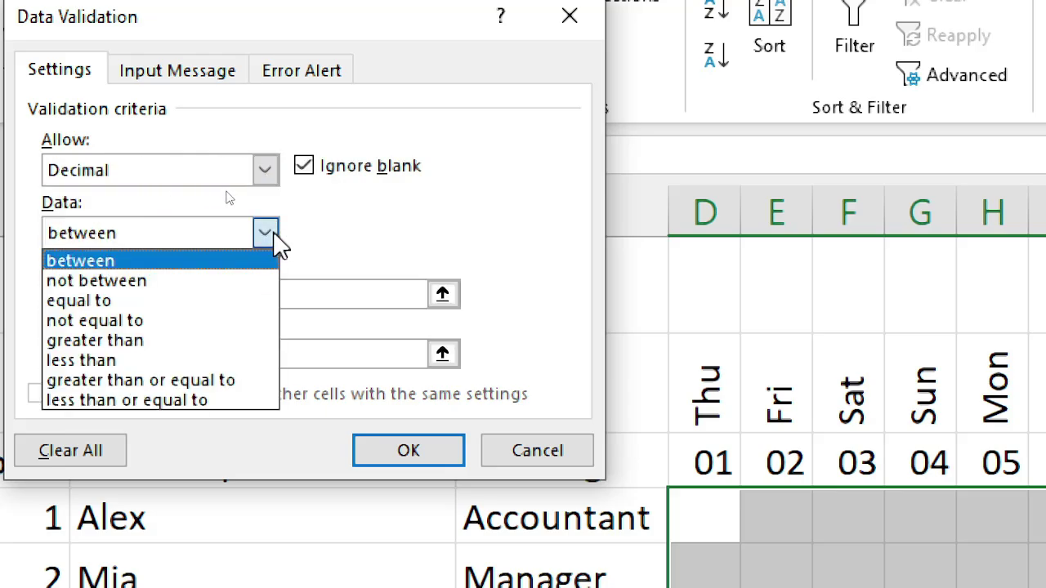
click(274, 234)
Step: Apply a List validation with the source P,AB,SL,PL to the attendance range D4:AH8
click(266, 170)
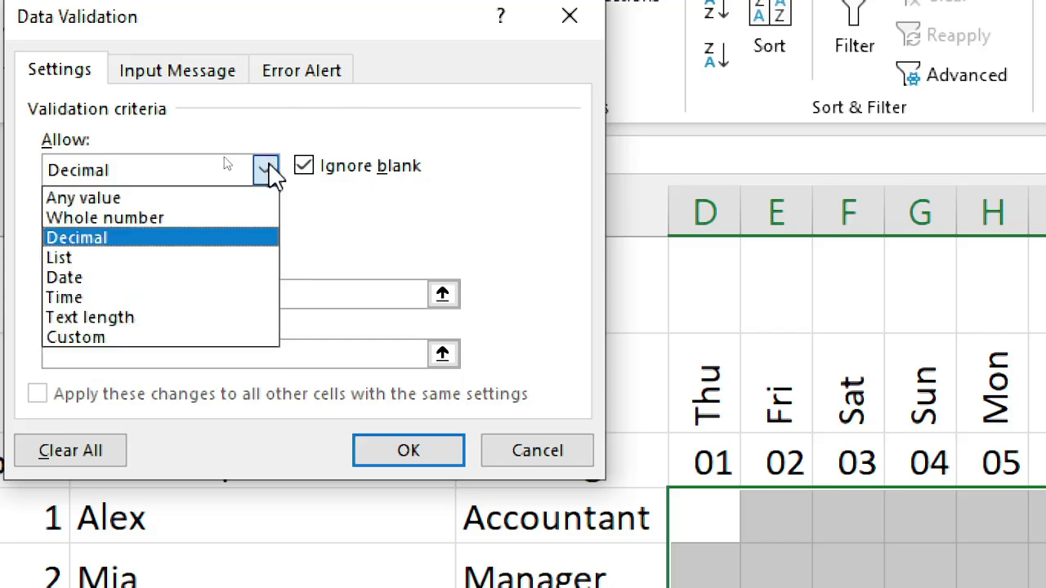
click(63, 260)
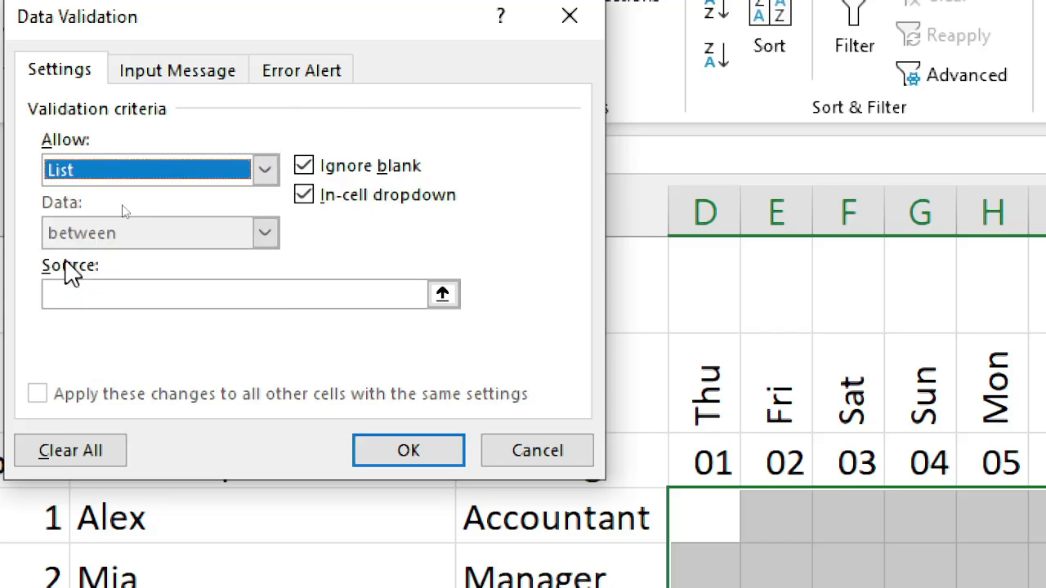
click(128, 302)
click(130, 297)
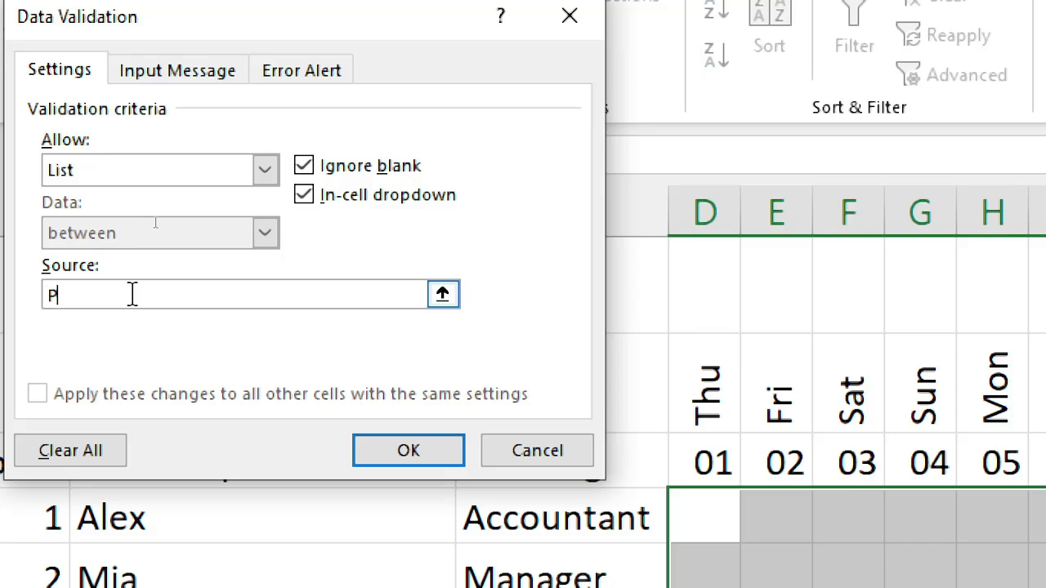
text(P,AB,SL,PL)
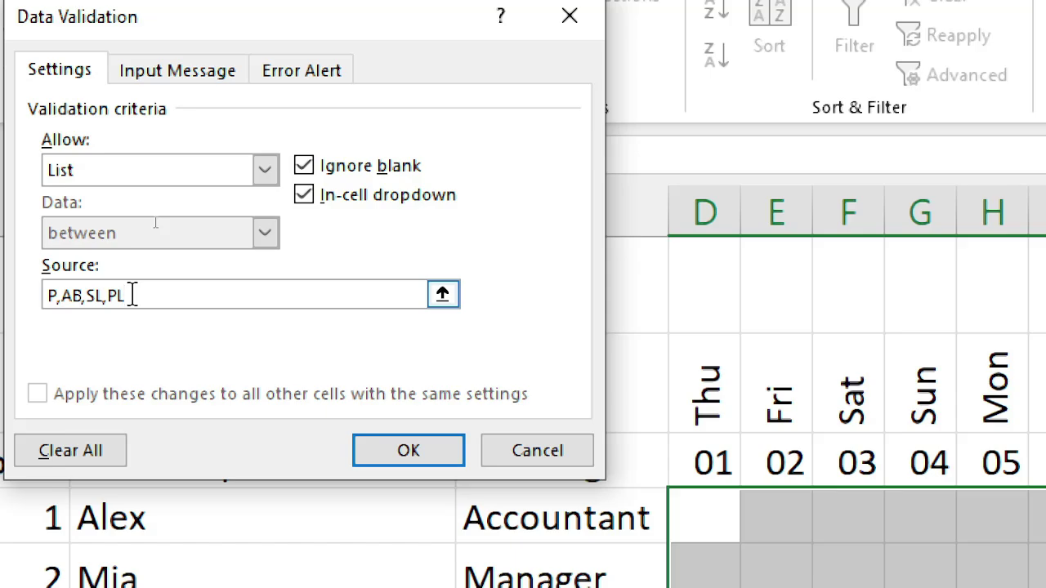
click(409, 451)
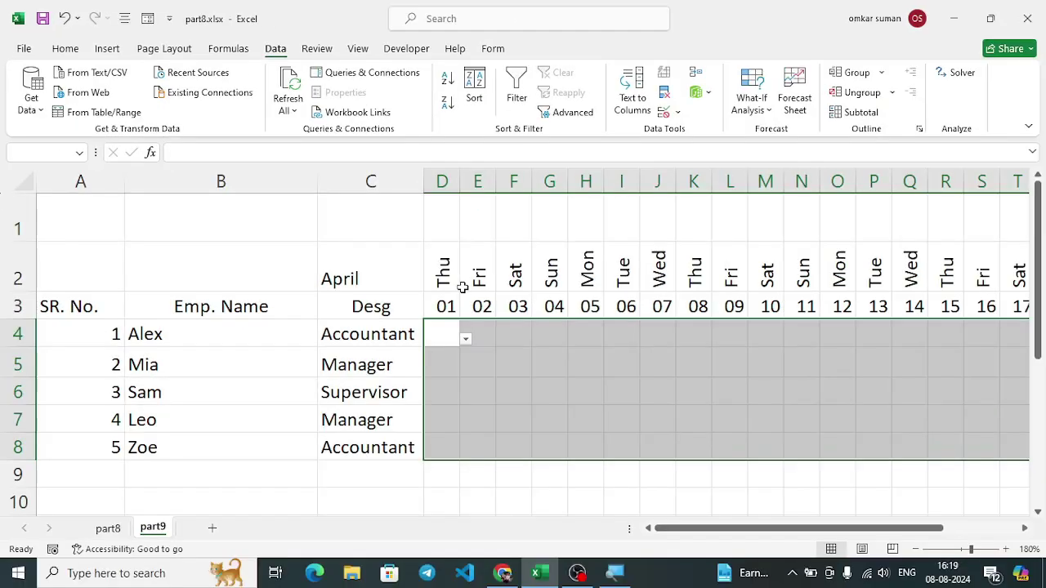
Step: Choose P for cell D4 and AB for cell E5 from their in-cell validation lists
click(464, 380)
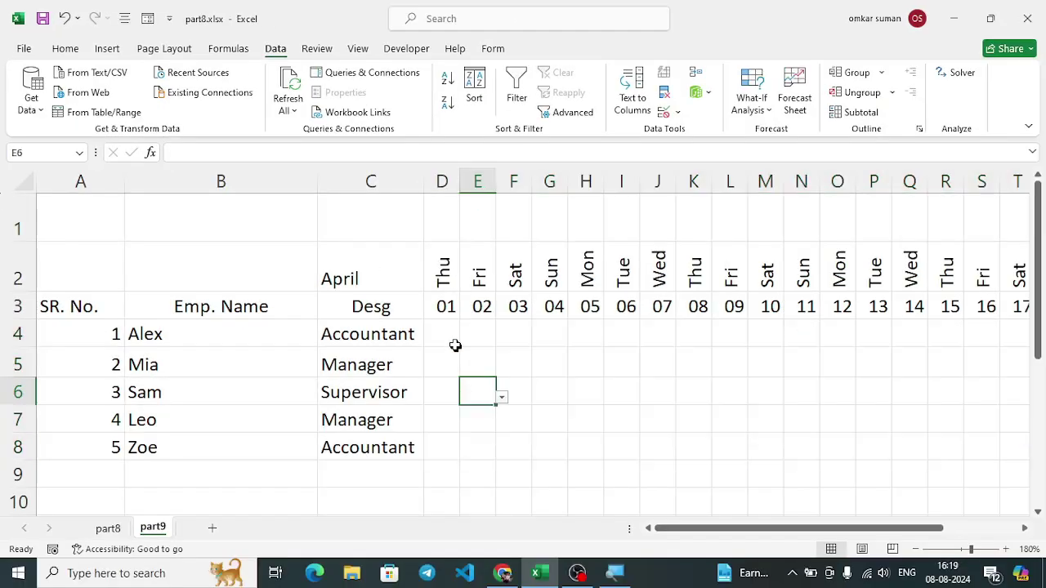
click(442, 335)
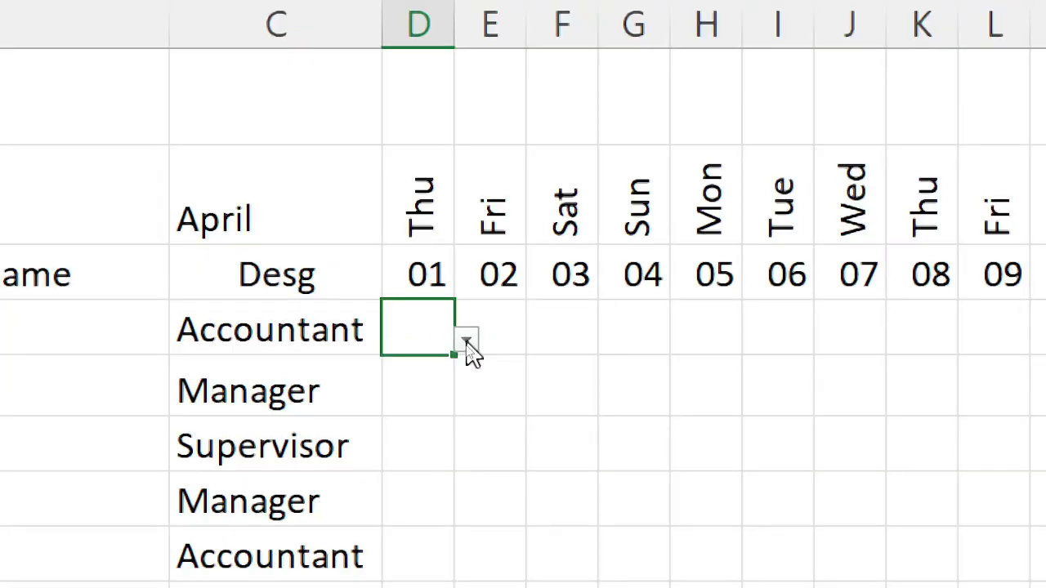
click(467, 343)
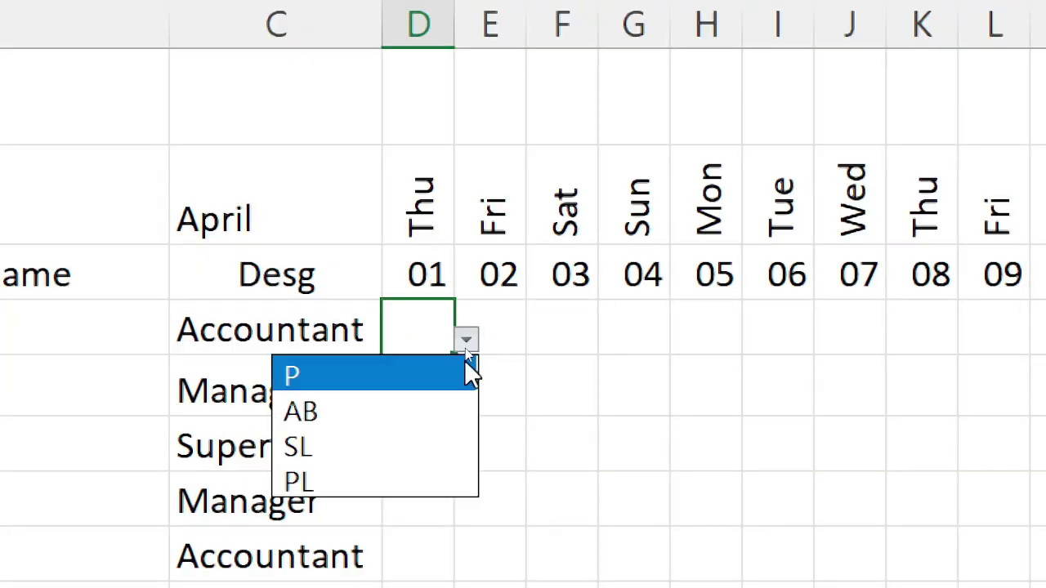
click(313, 376)
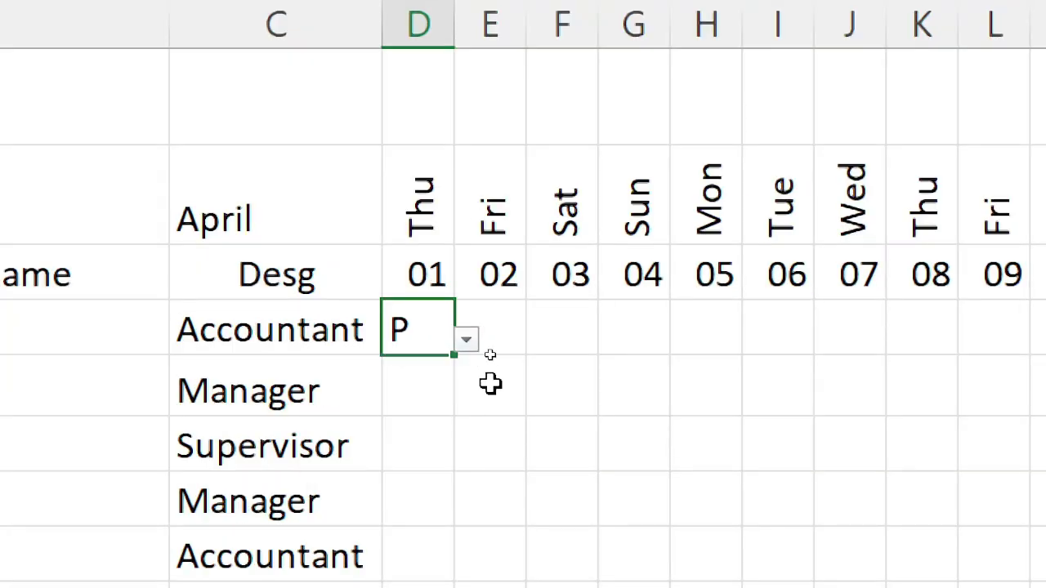
click(498, 382)
click(539, 402)
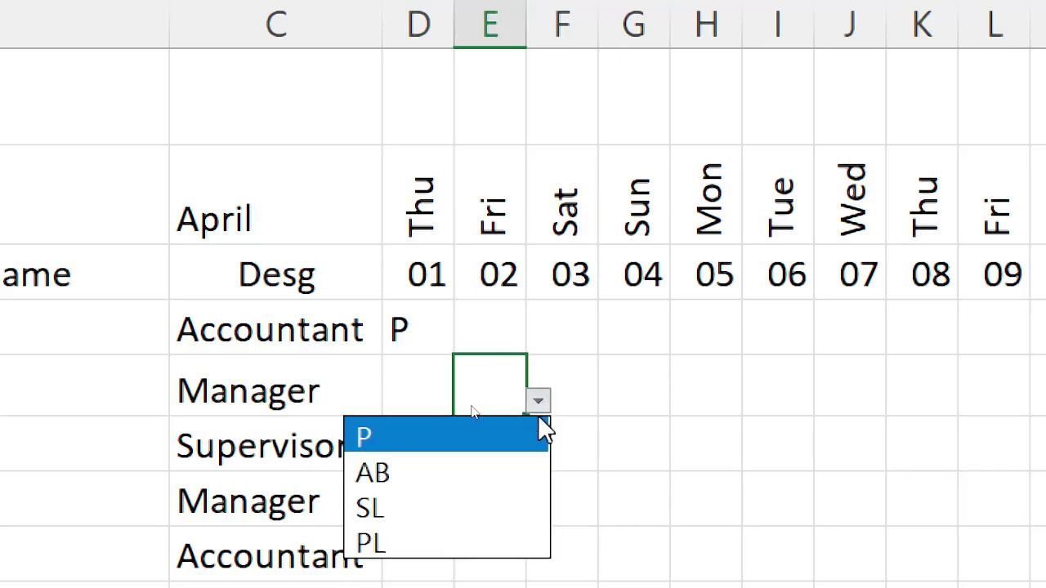
click(391, 471)
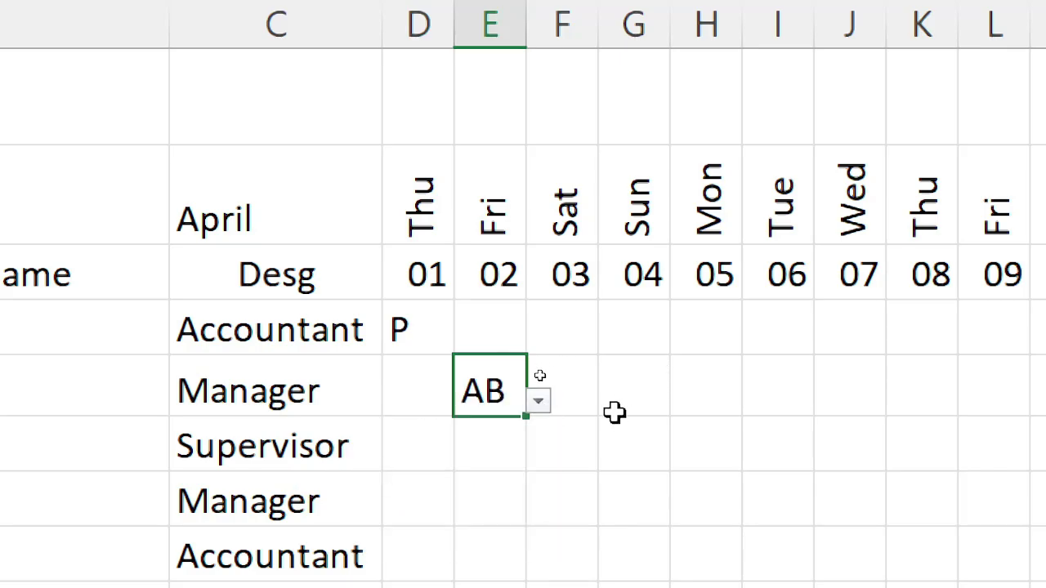
key(super+minus)
key(super)
click(582, 366)
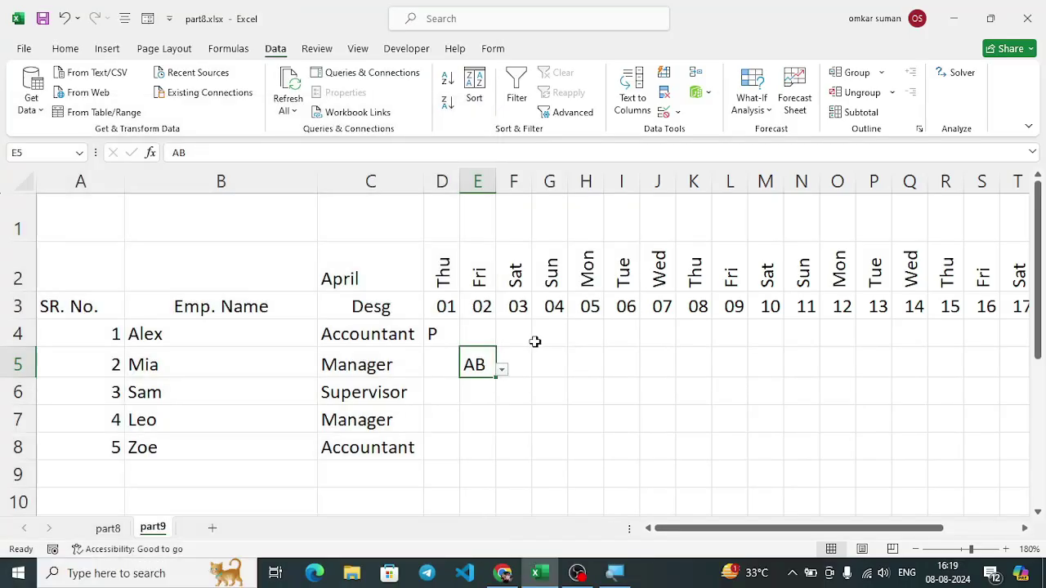
Step: Fill the whole attendance range D4:AH8 with the P from cell D4
click(442, 335)
key(Down)
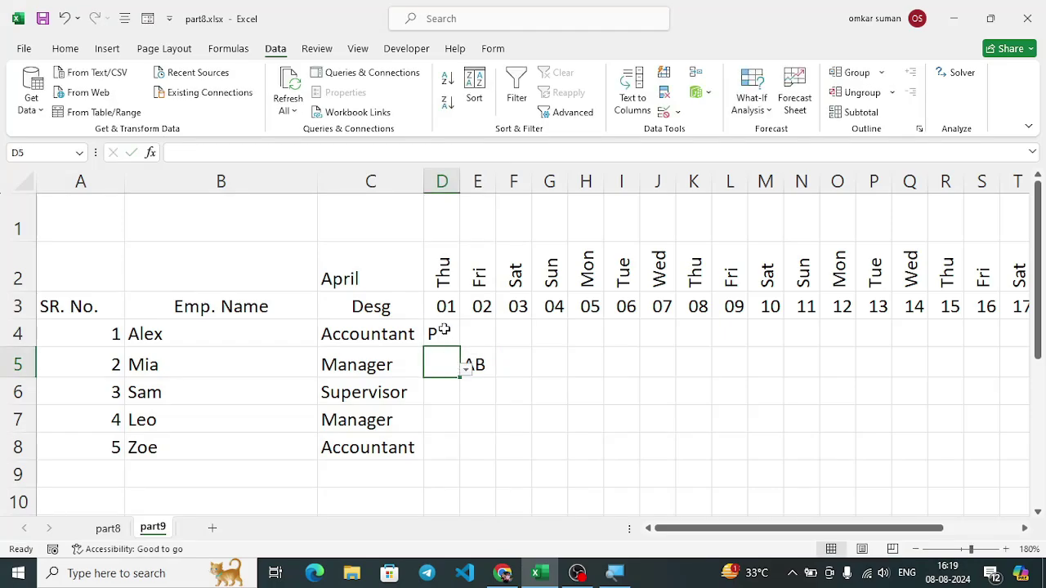
click(442, 330)
double_click(459, 348)
key(ctrl+shift+Right)
key(ctrl+shift+Left)
key(shift+Right)
key(shift+Right)
key(shift+Right)
key(shift+Right)
key(shift+Right)
key(shift+Right)
key(shift+Right)
key(shift+Right)
key(shift+Right)
key(shift+Right)
key(shift+Right)
key(shift+Right)
key(shift+Right)
key(shift+Right)
key(shift+Right)
key(shift+Right)
key(shift+Right)
key(shift+Right)
key(shift+Right)
key(shift+Right)
key(shift+Right)
key(shift+Right)
key(shift+Right)
key(shift+Right)
key(shift+Right)
key(shift+Right)
key(shift+Right)
key(shift+Right)
key(shift+Right)
key(shift+Right)
key(shift+Right)
key(shift+Right)
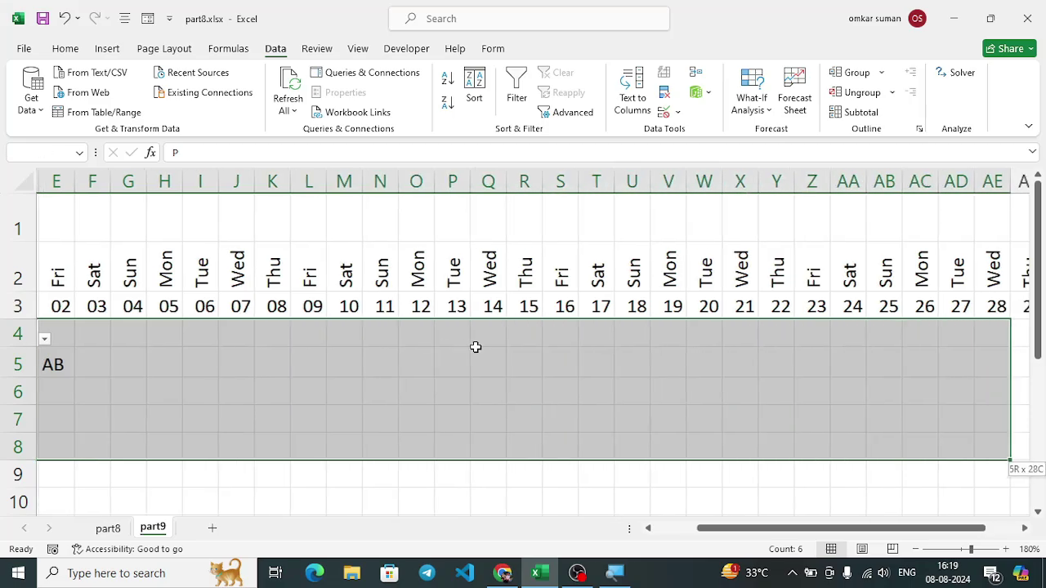
key(shift+Left)
key(shift+Left)
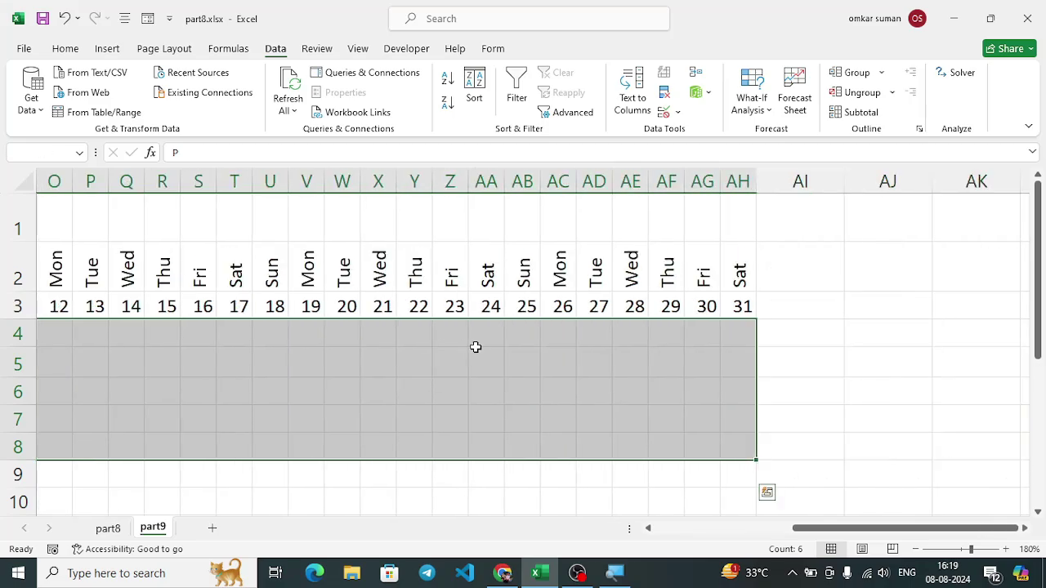
key(ctrl+r)
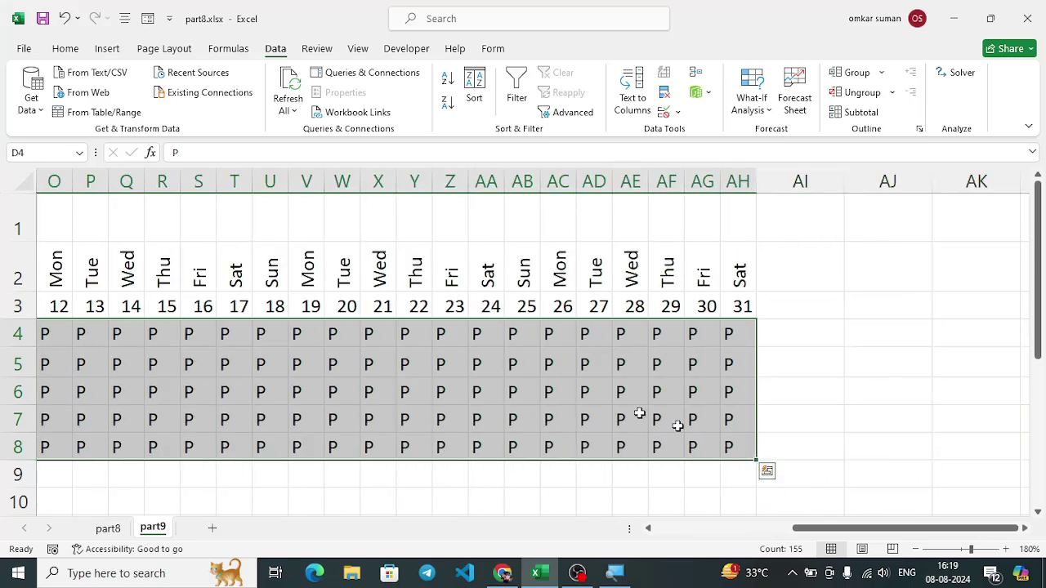
Step: Change the attendance in cells E6 and G5 to AB using the validation list
drag(848, 531, 700, 535)
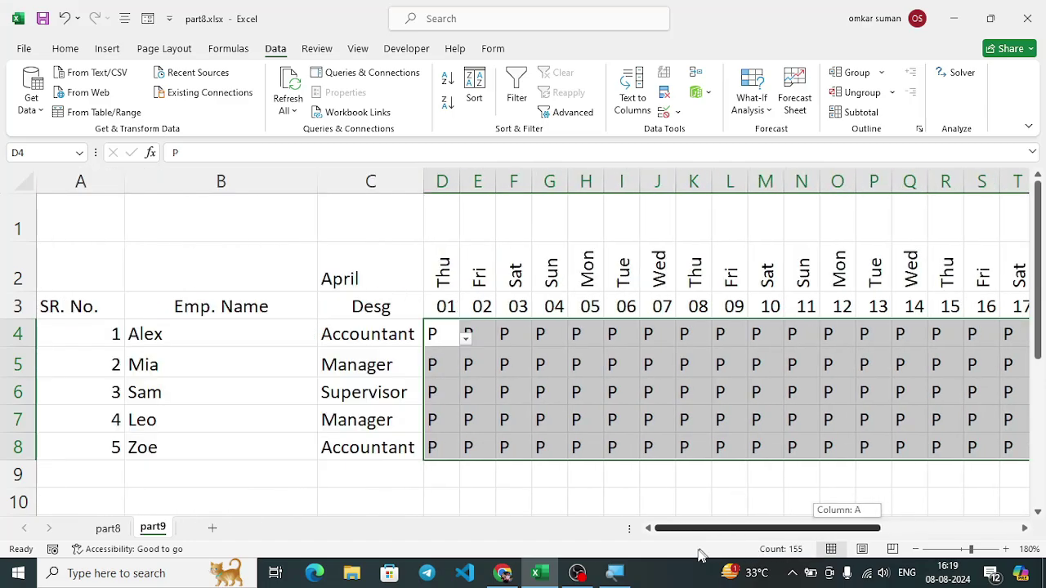
click(487, 400)
click(500, 396)
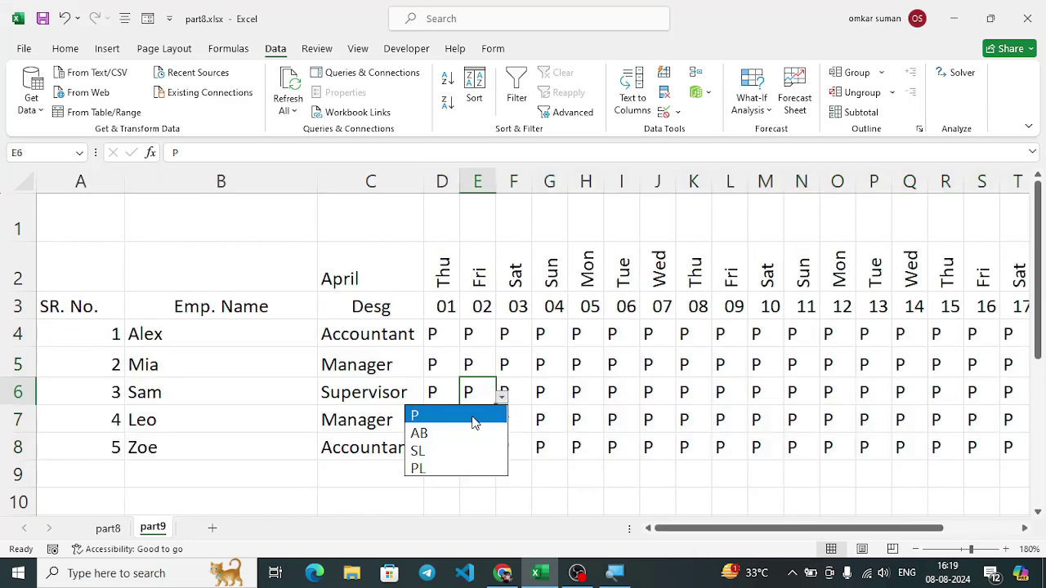
click(478, 431)
click(562, 374)
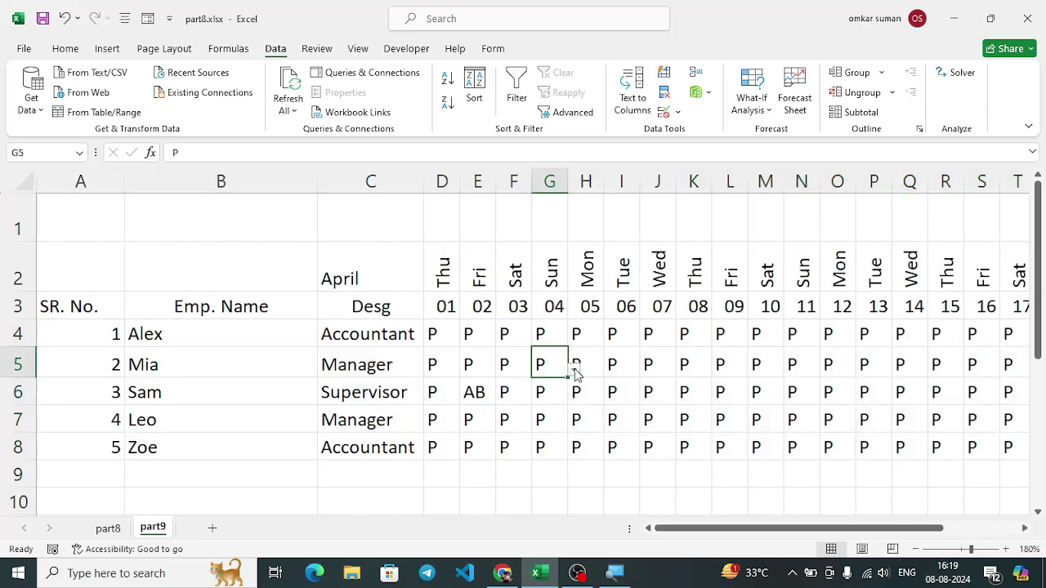
click(576, 373)
click(544, 407)
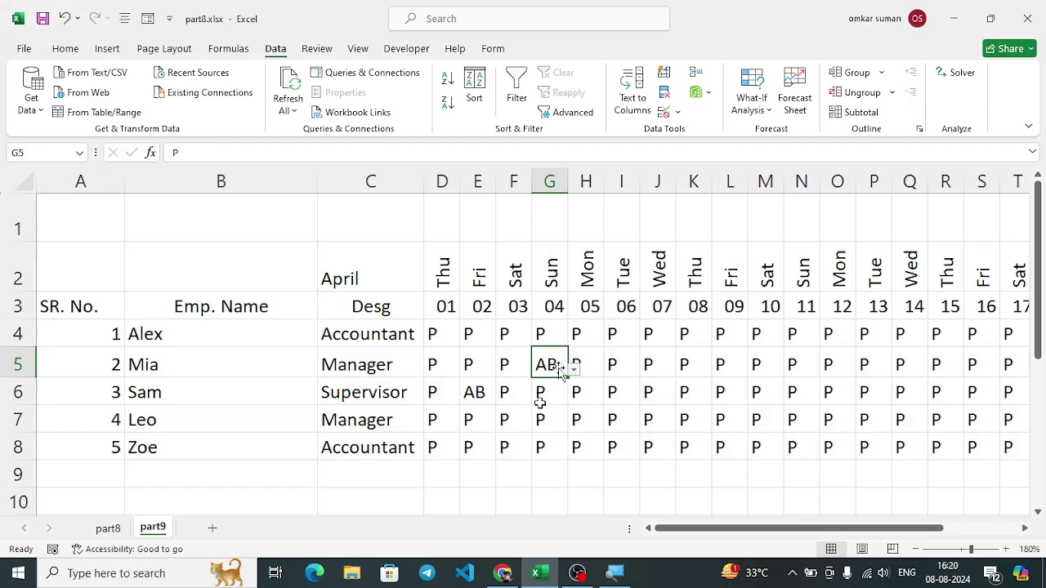
Step: Change the attendance in cells H5 and K6 to SL using the validation list
click(600, 375)
click(612, 374)
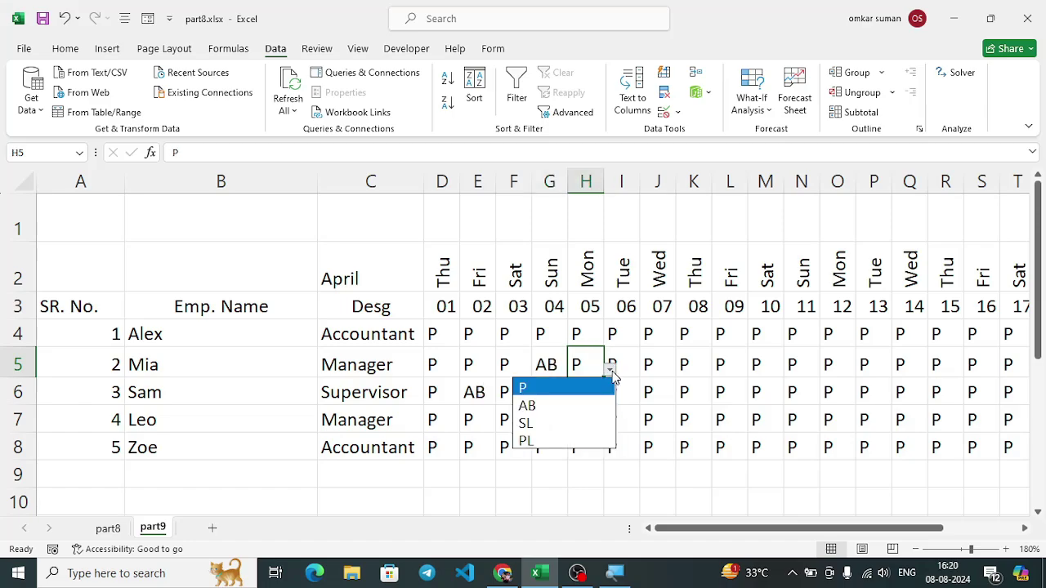
click(546, 423)
click(646, 398)
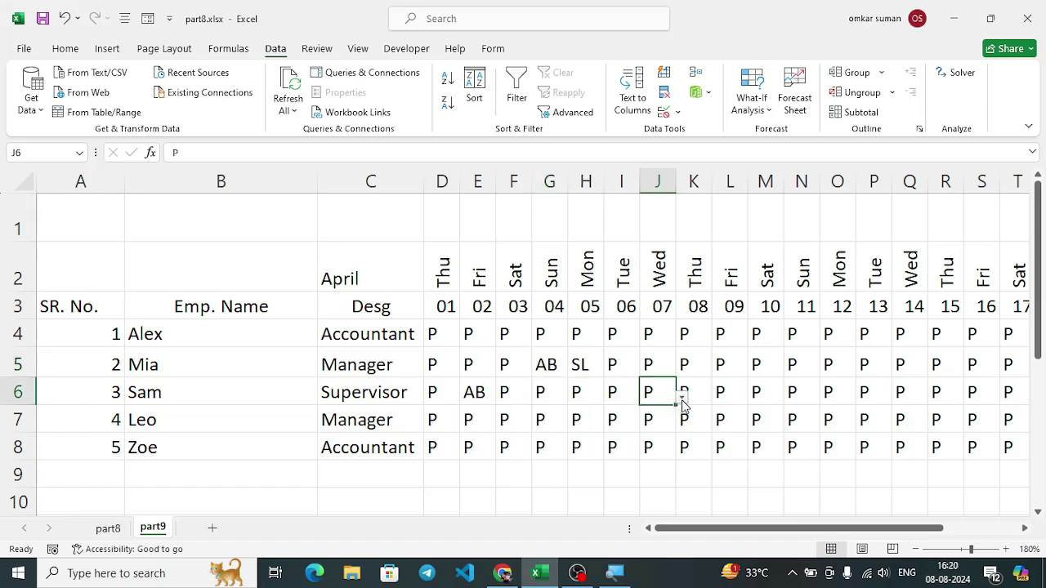
click(682, 393)
click(715, 397)
click(695, 449)
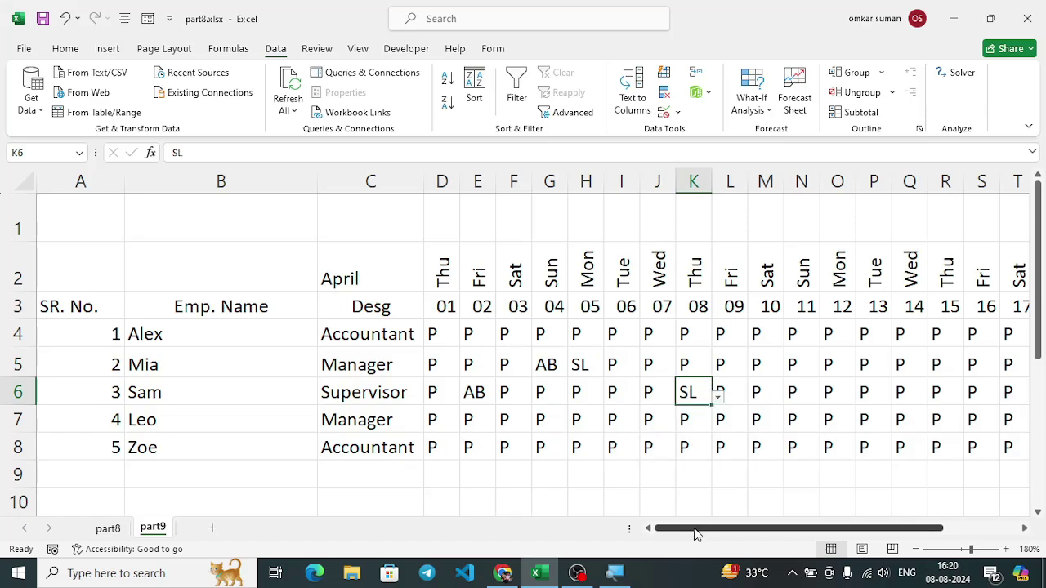
Step: Start an Equal To highlight rule on the attendance range D4:AH8 with P as the comparison value
click(437, 329)
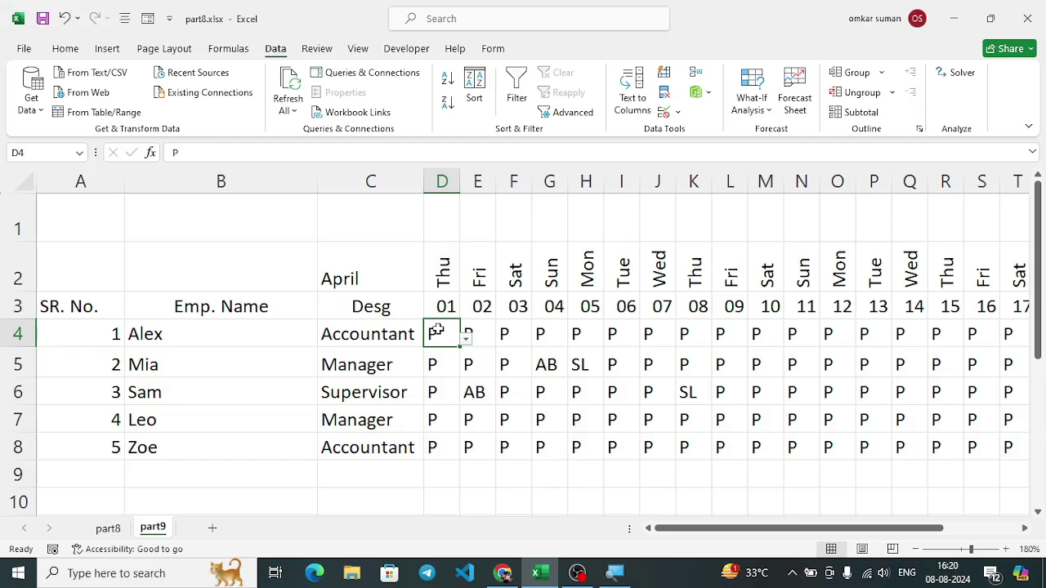
key(ctrl+shift+Right)
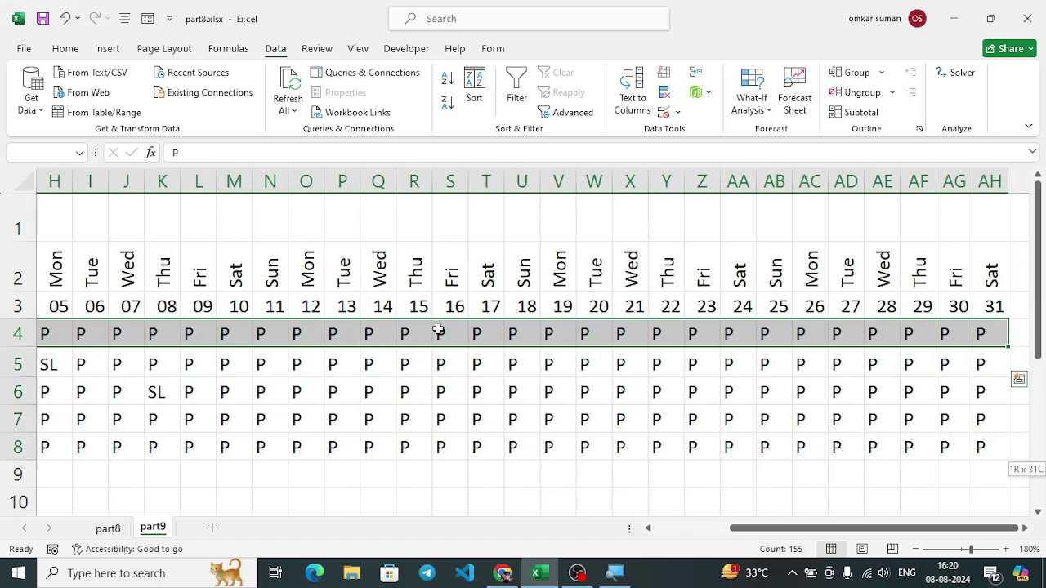
key(ctrl+shift+Down)
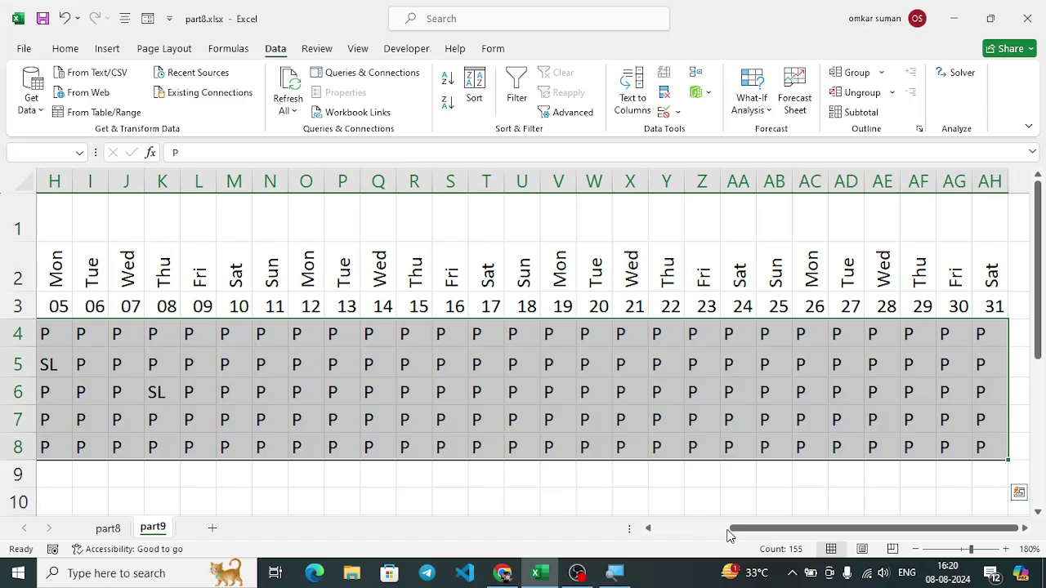
drag(731, 529, 657, 543)
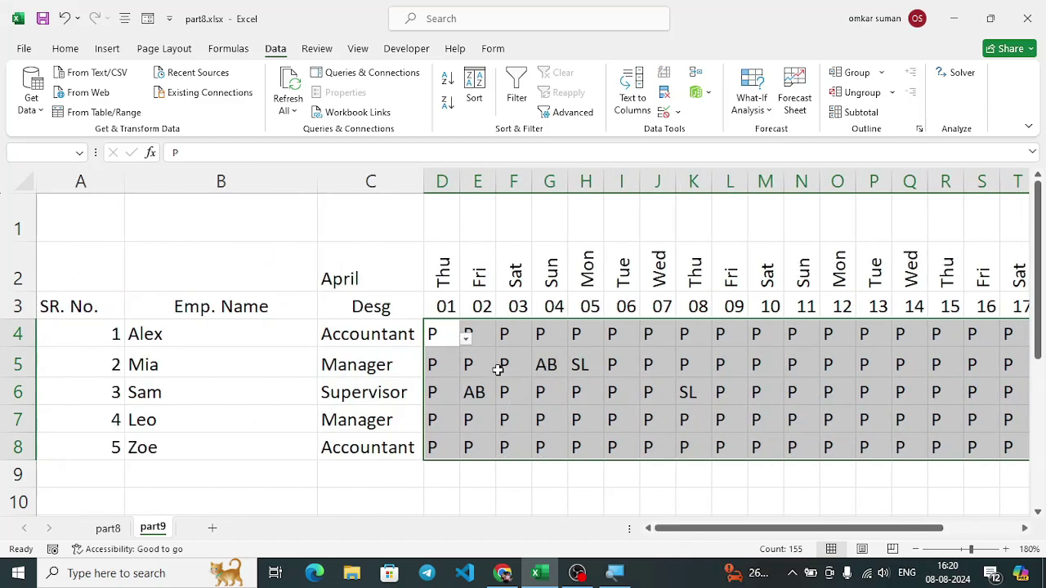
click(65, 50)
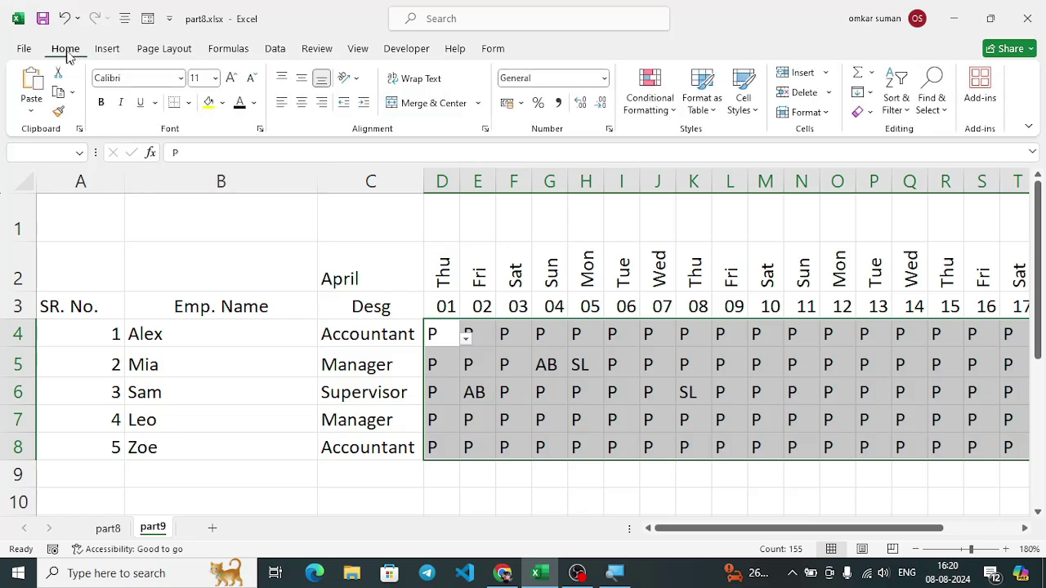
click(665, 113)
mouse_move(686, 145)
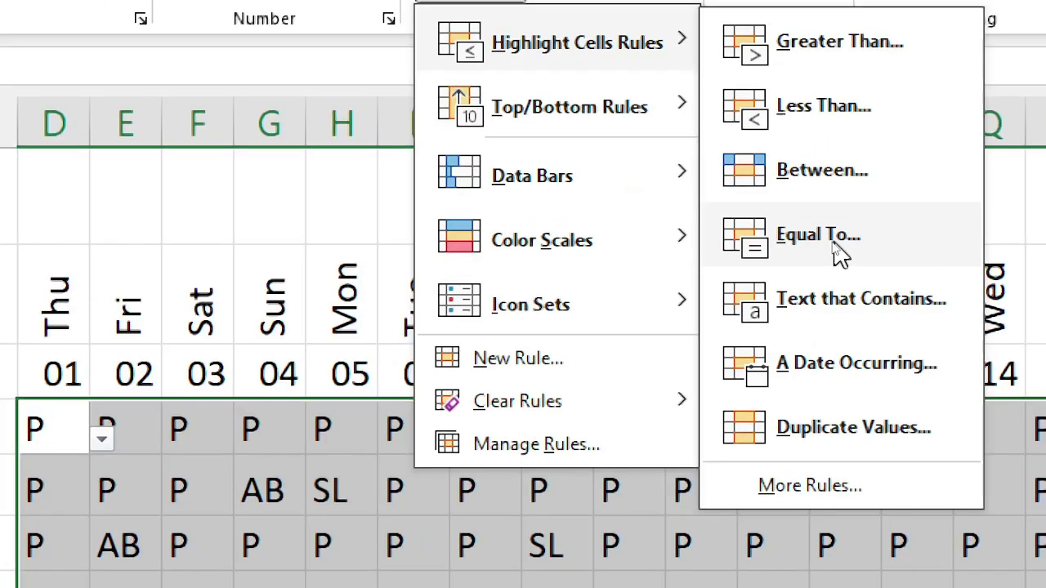
click(791, 241)
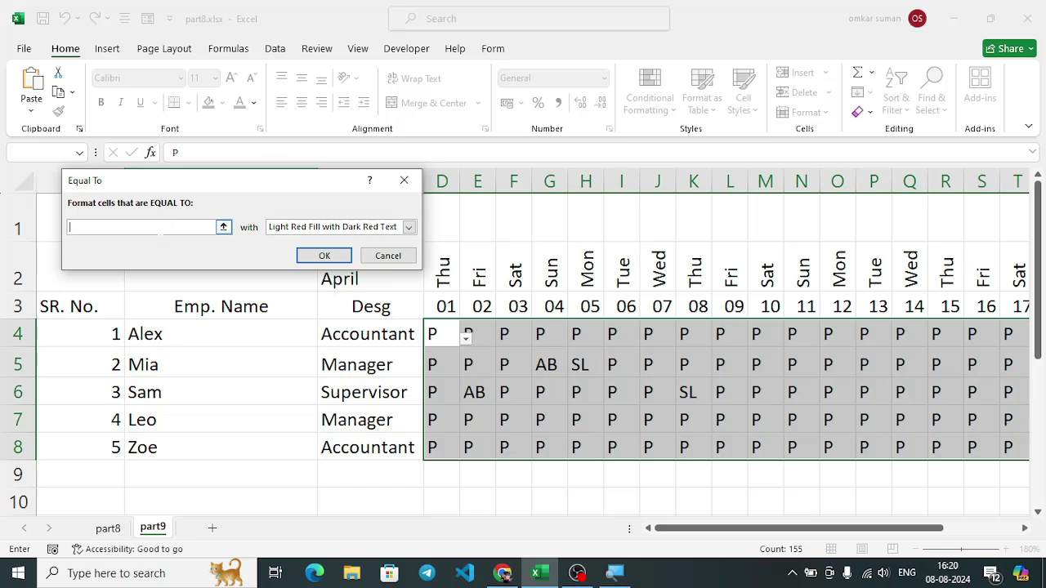
text(P)
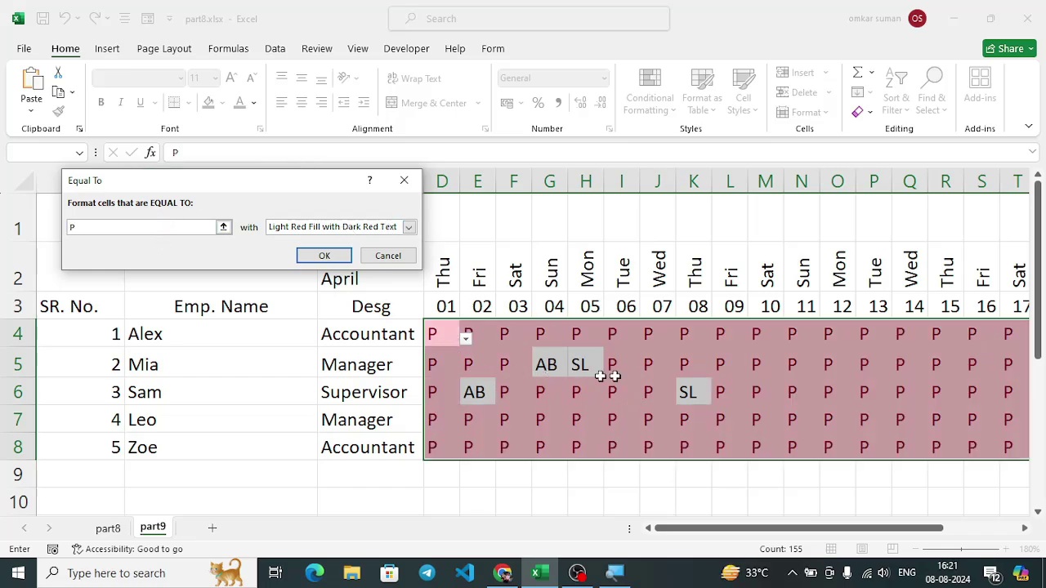
mouse_move(754, 535)
mouse_down()
mouse_move(796, 535)
mouse_move(739, 535)
mouse_up()
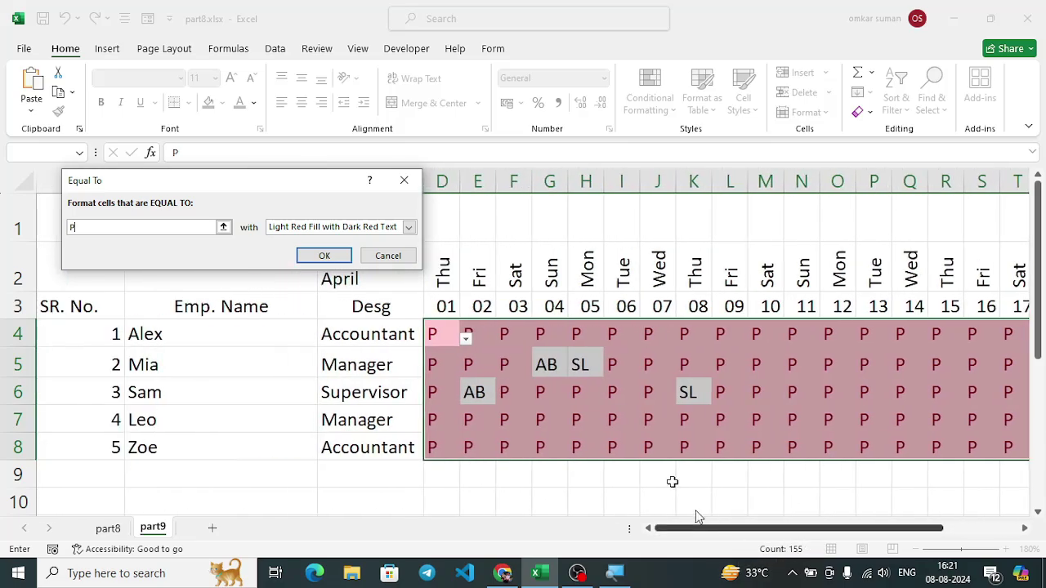
Step: Try the Green Fill with Dark Green Text, Light Red Fill and Yellow Fill with Dark Yellow Text presets on the P rule
click(409, 228)
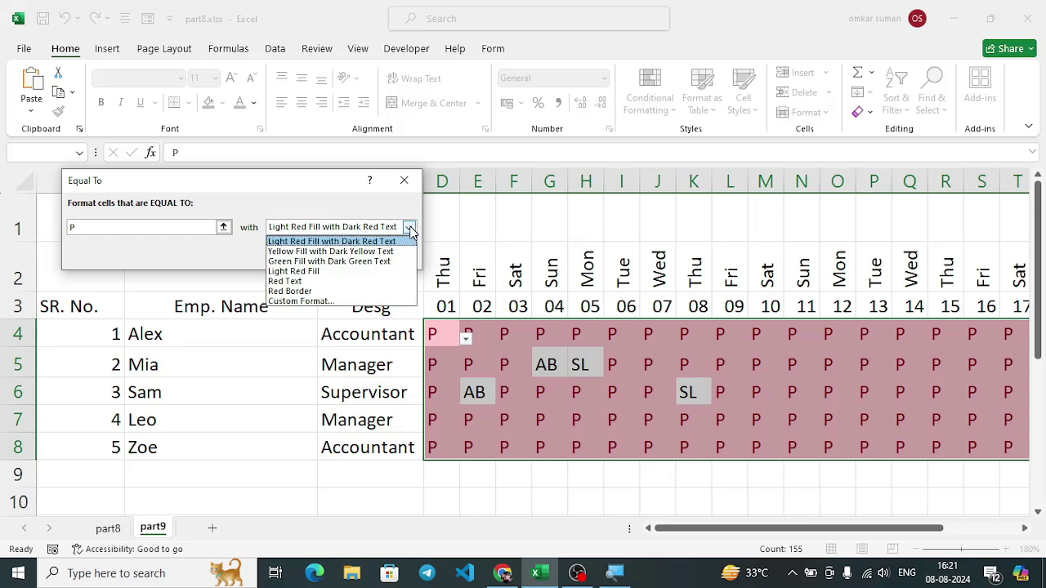
click(370, 261)
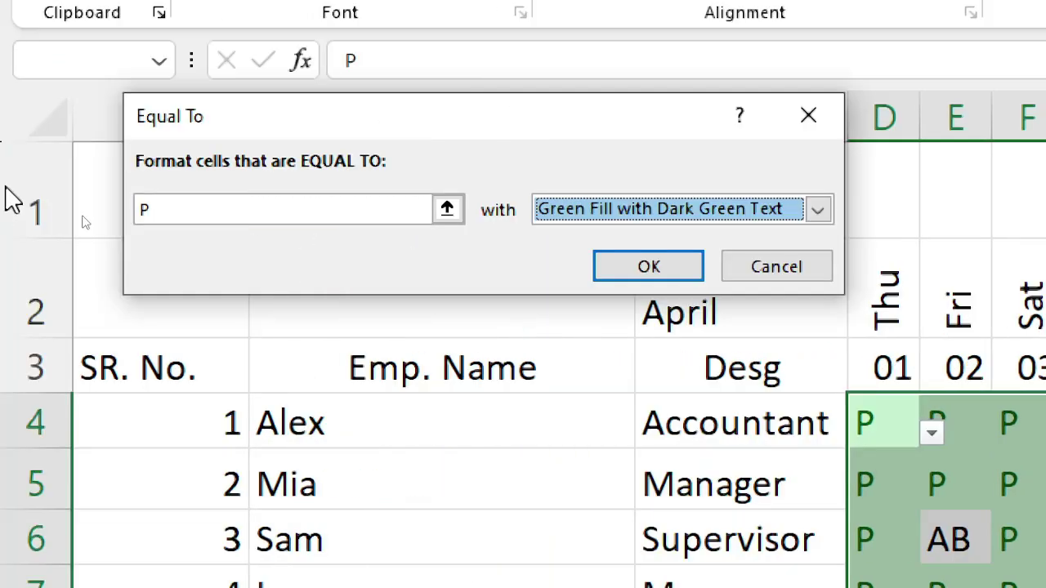
click(808, 210)
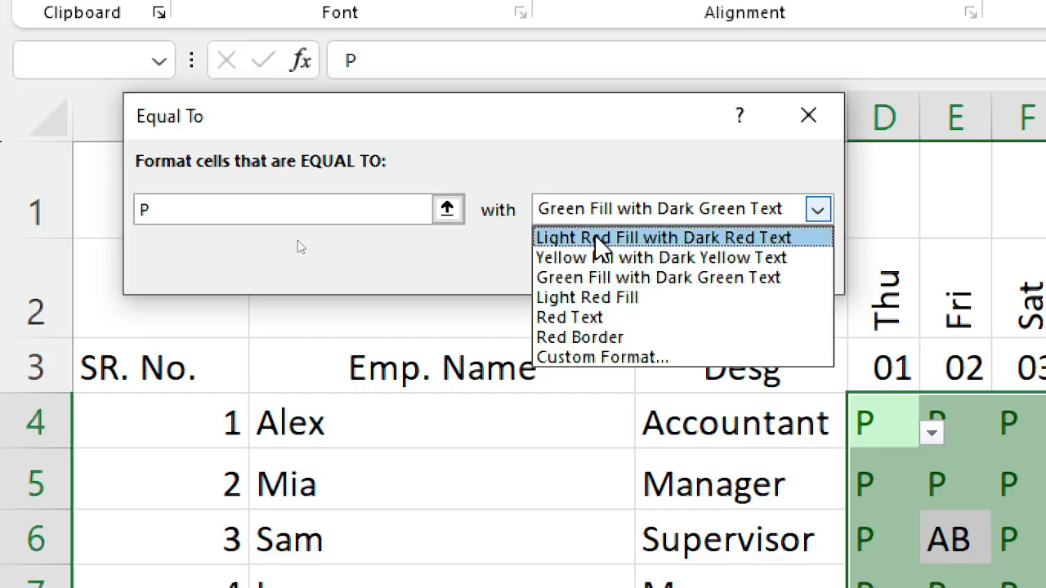
click(602, 297)
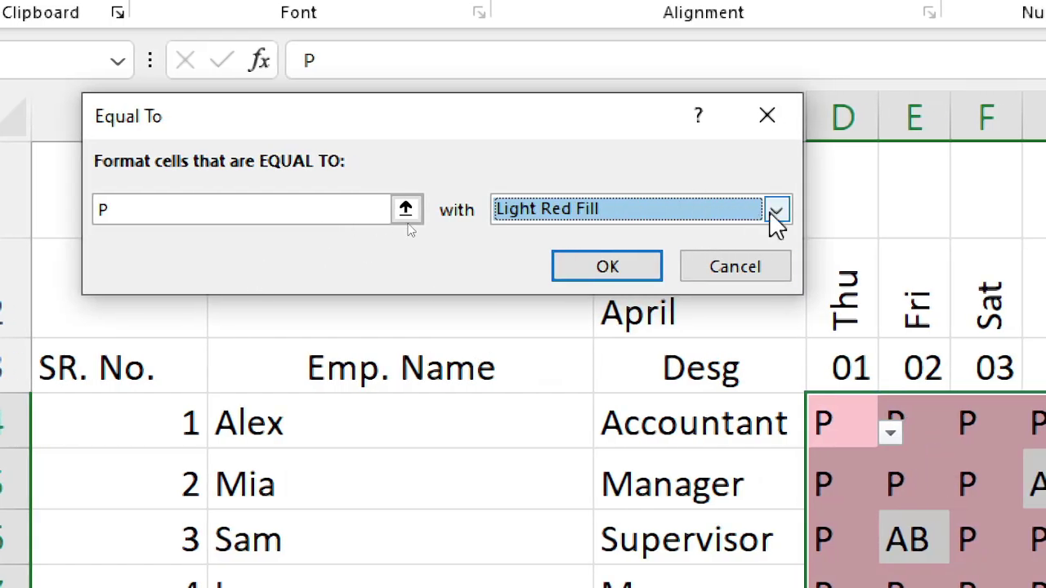
click(779, 210)
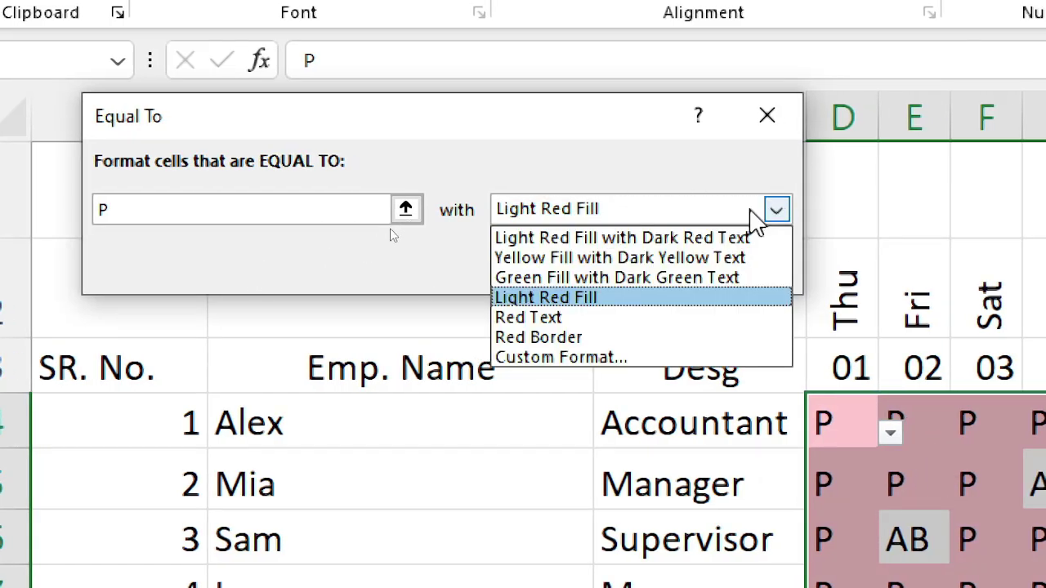
click(523, 259)
click(776, 210)
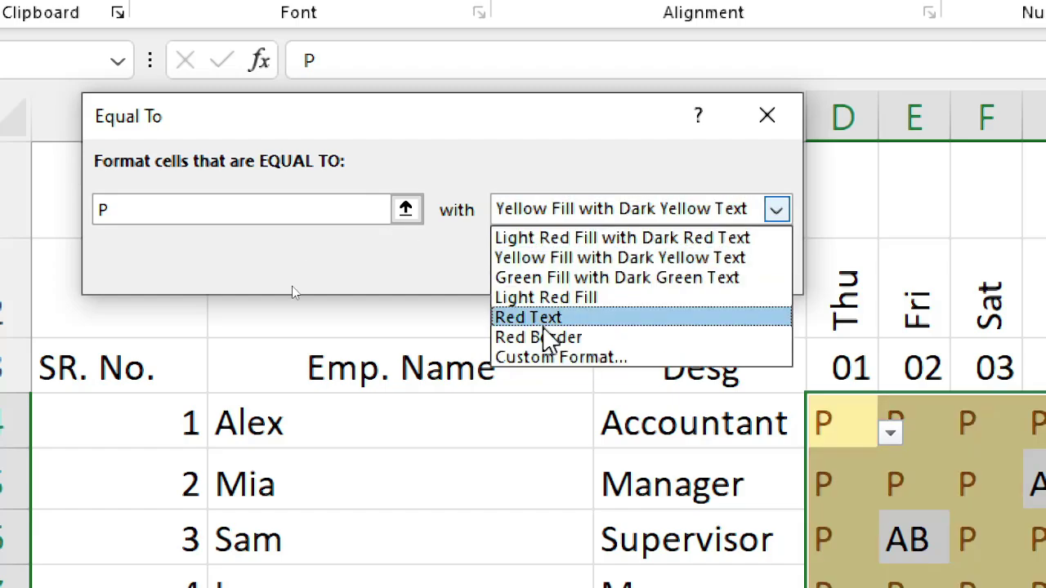
click(556, 359)
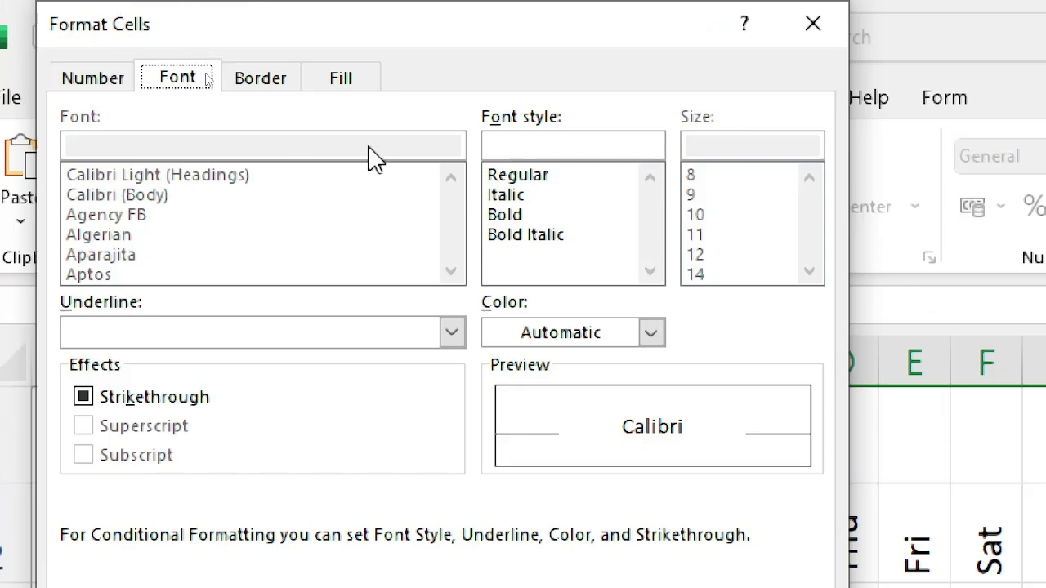
click(344, 76)
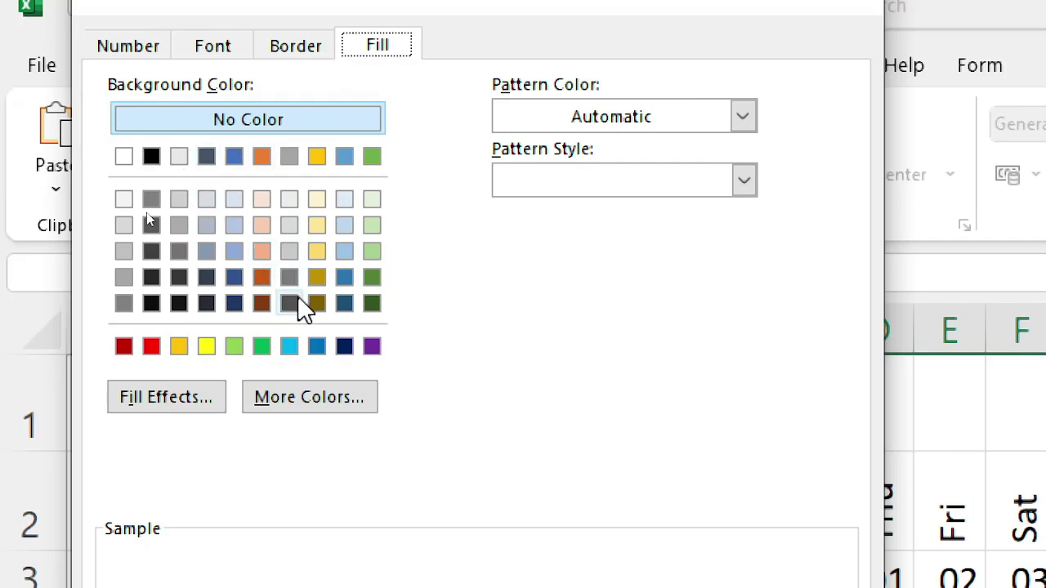
click(297, 406)
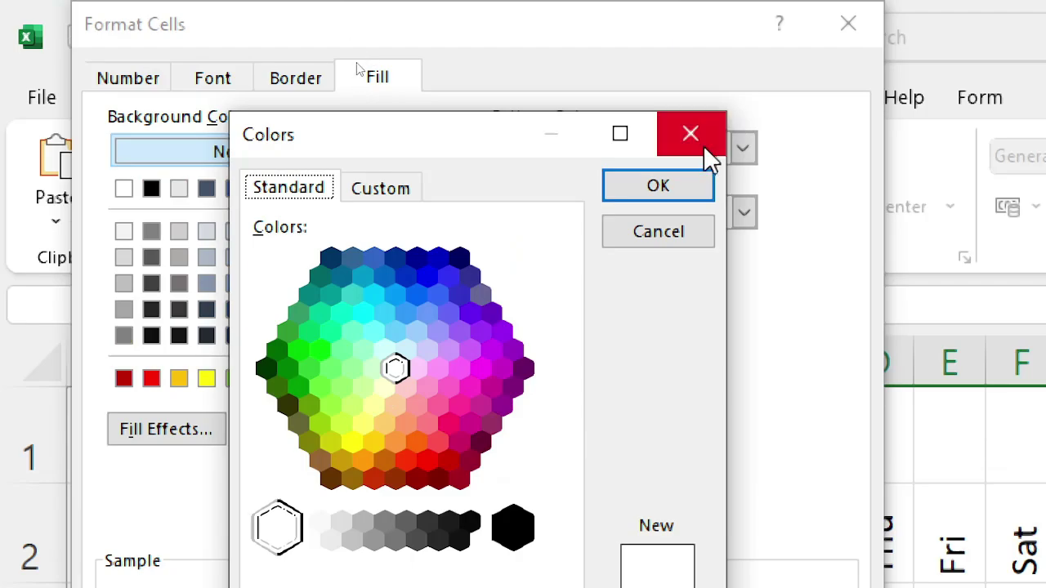
click(712, 139)
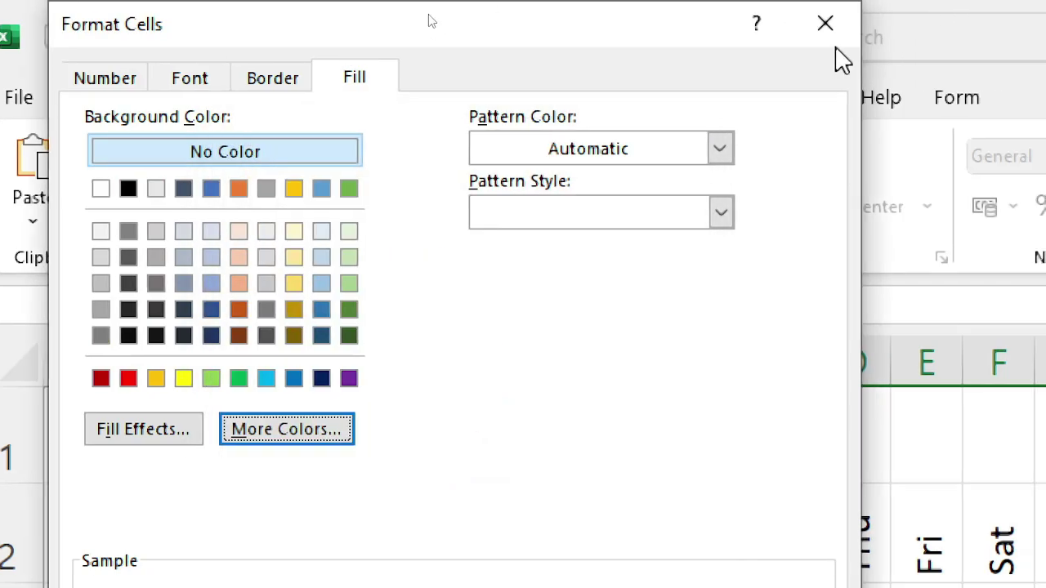
click(848, 24)
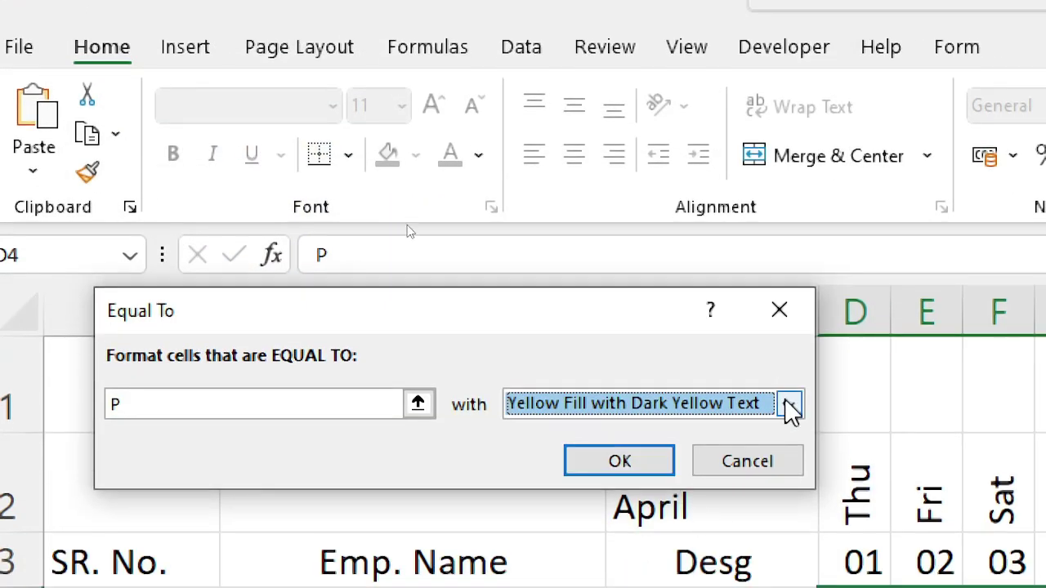
Step: Apply Green Fill with Dark Green Text to the cells equal to P
click(788, 455)
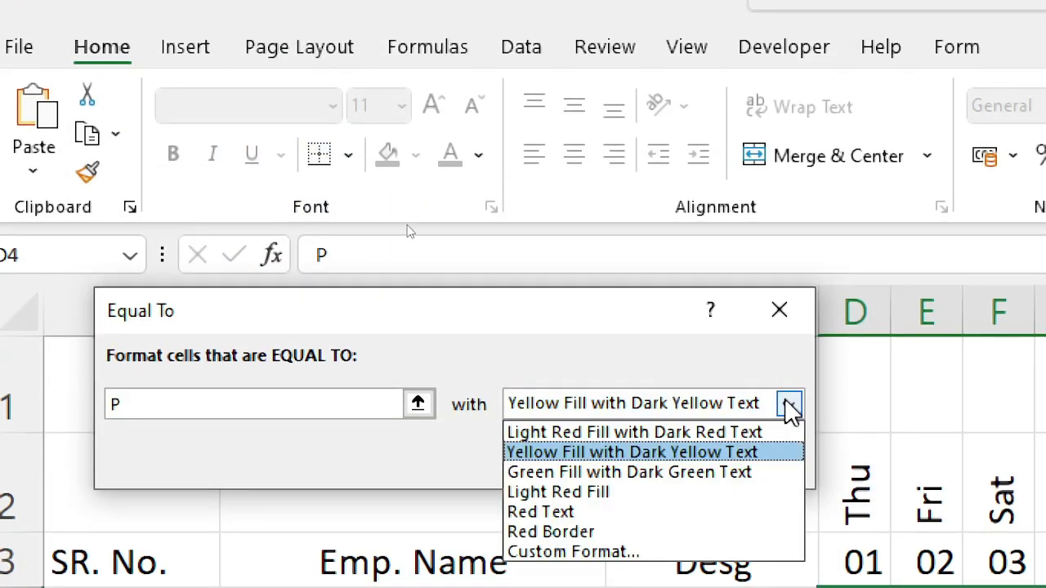
click(586, 474)
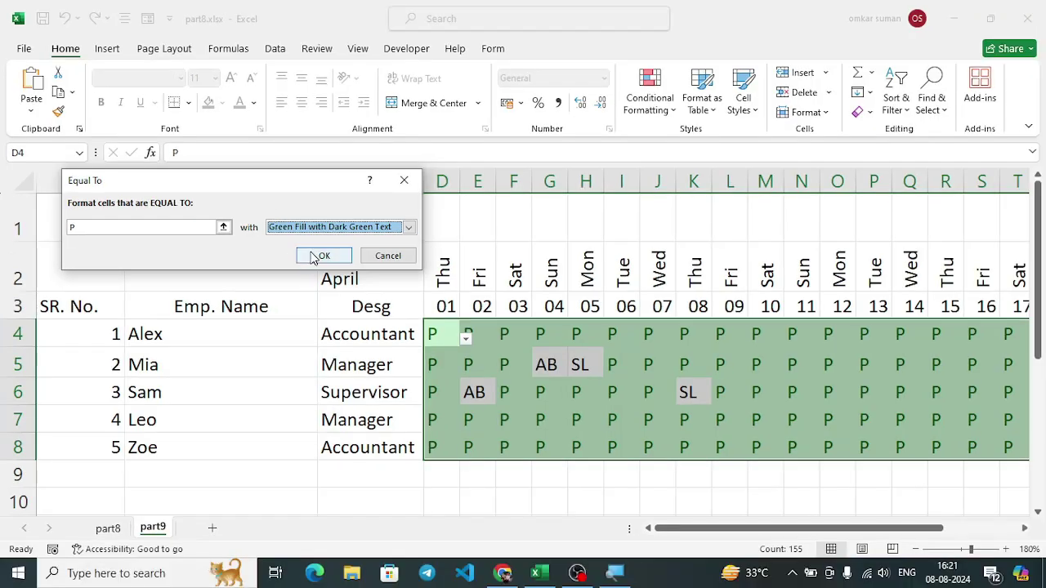
click(598, 453)
click(476, 399)
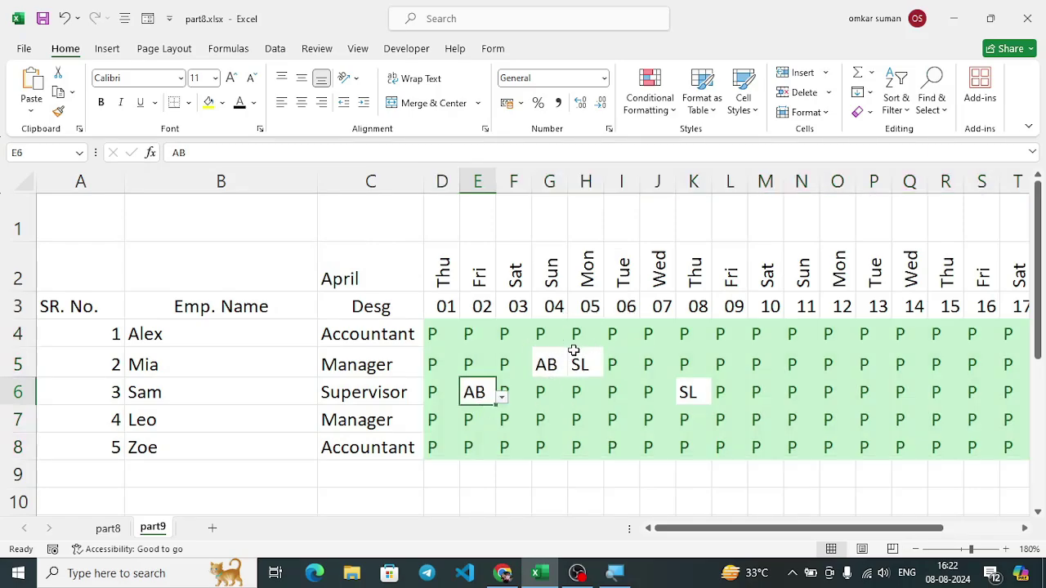
Step: Add an Equal To highlight rule to D4:AH8 that formats AB with Light Red Fill with Dark Red Text
click(431, 335)
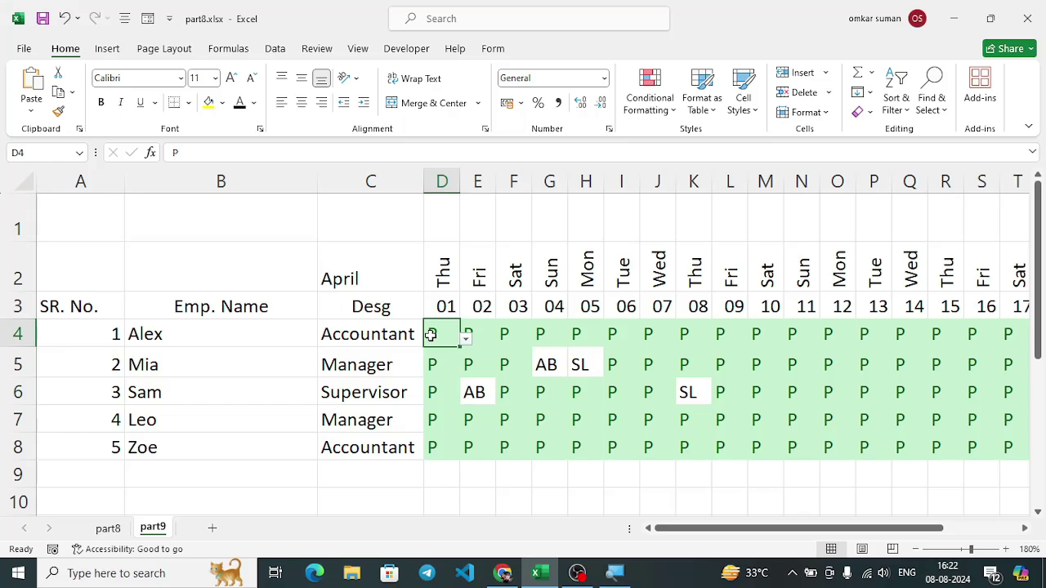
key(ctrl+shift+Right)
key(ctrl+shift+Down)
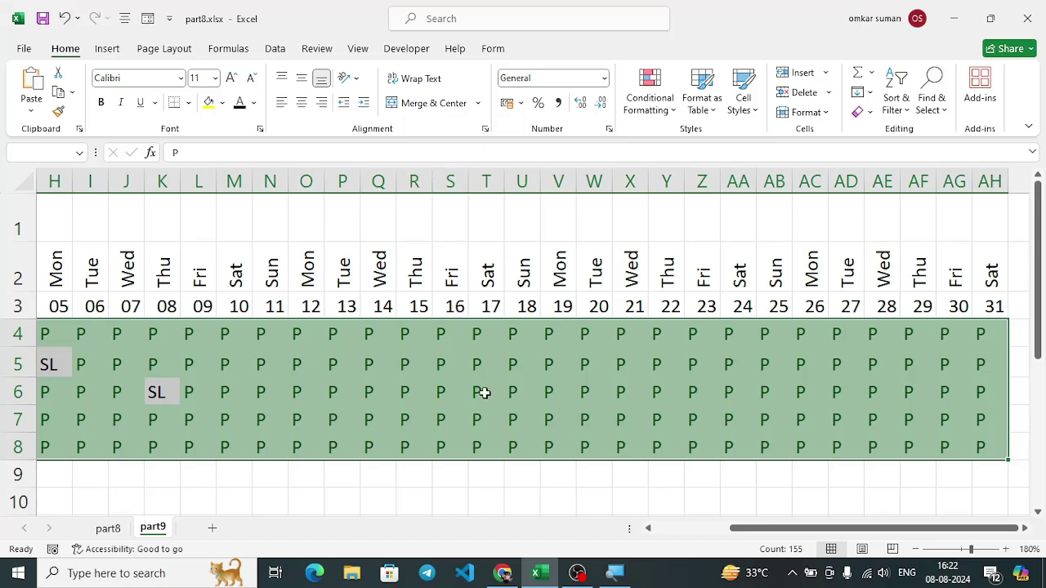
click(666, 115)
mouse_move(658, 137)
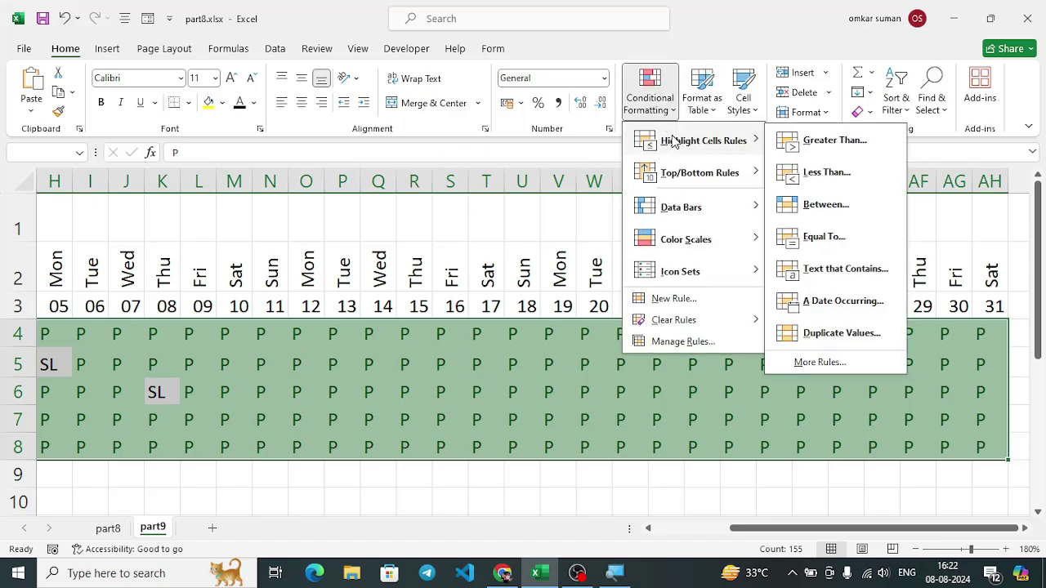
click(850, 239)
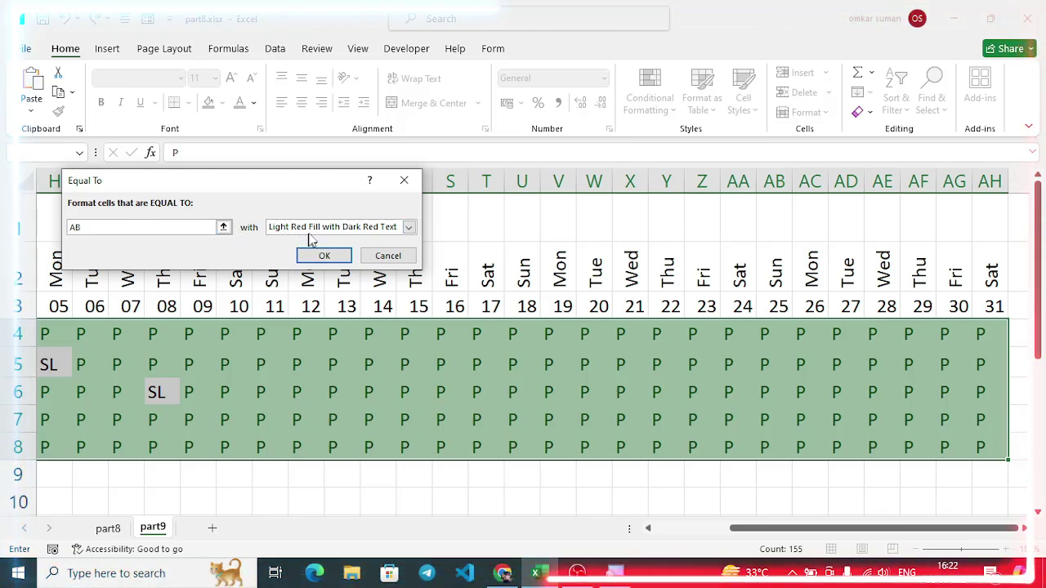
click(340, 257)
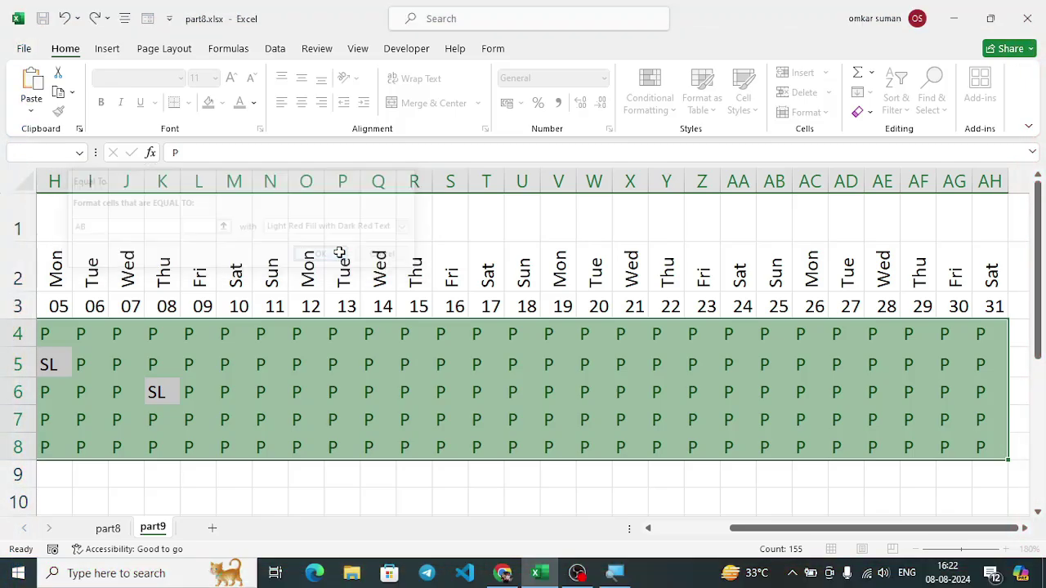
drag(745, 531, 751, 531)
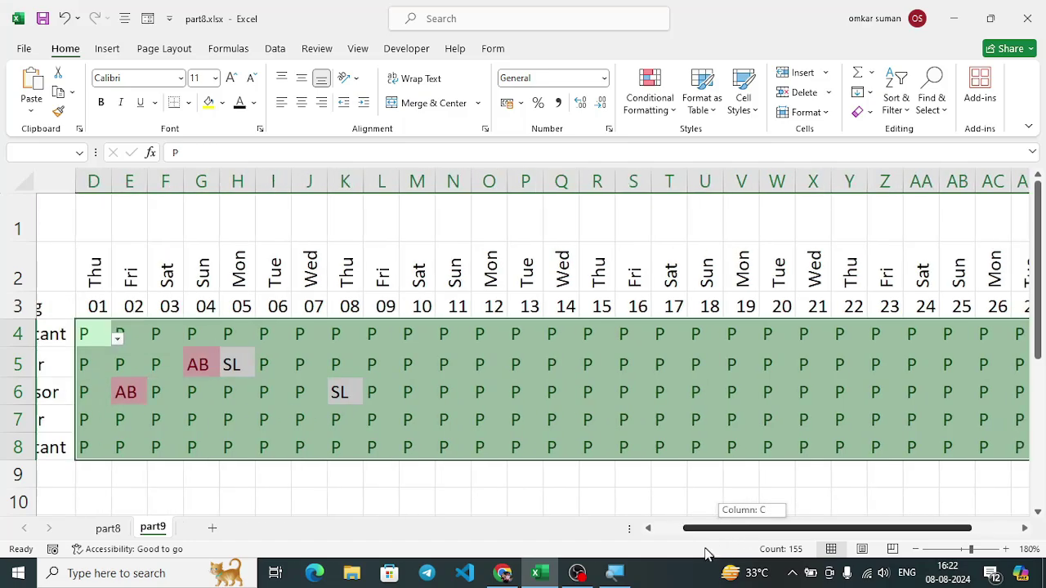
click(561, 445)
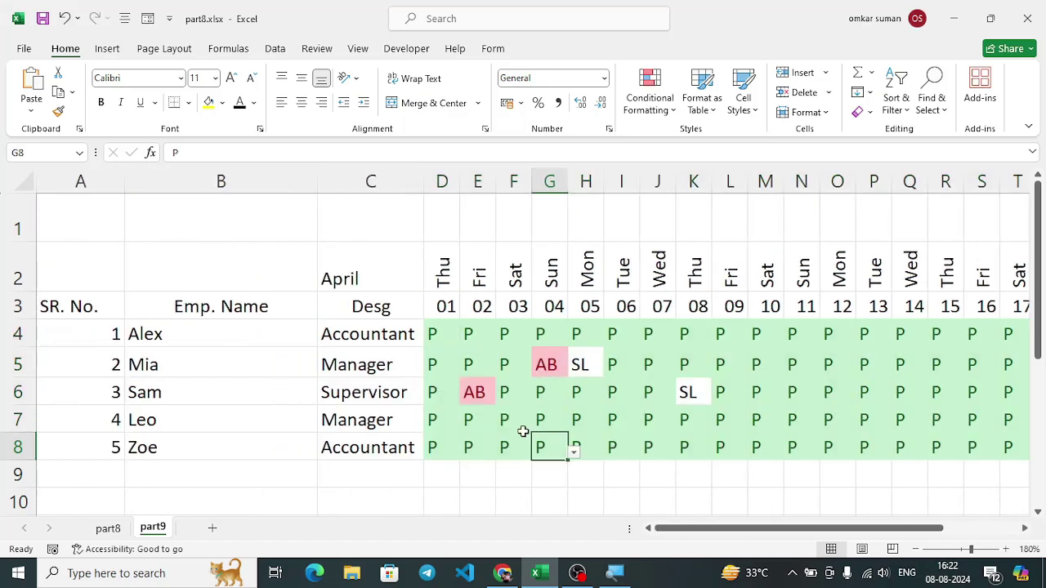
click(482, 393)
click(543, 368)
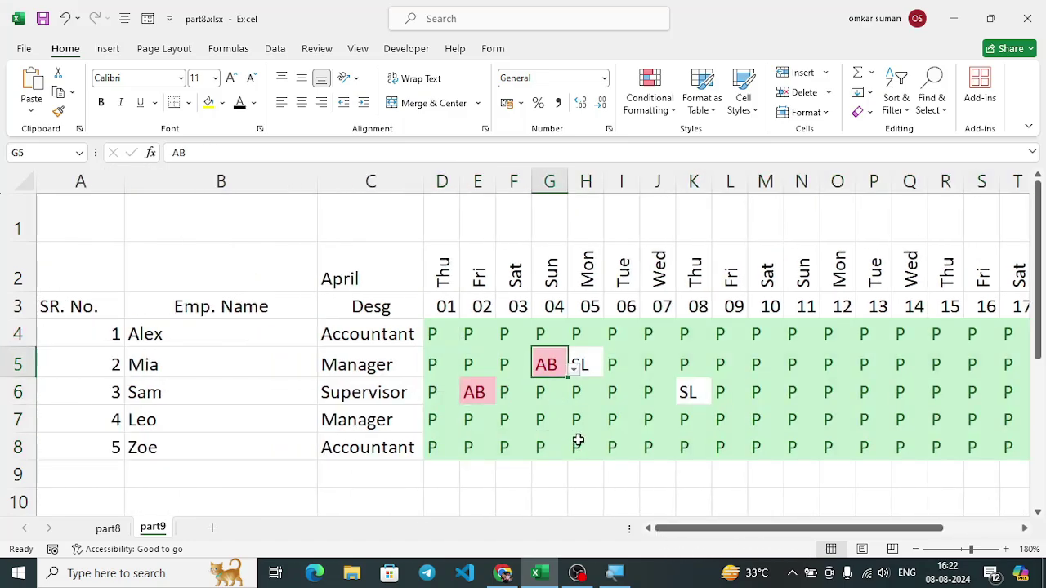
Step: Change the attendance in cell H8 to AB using the validation list
click(579, 445)
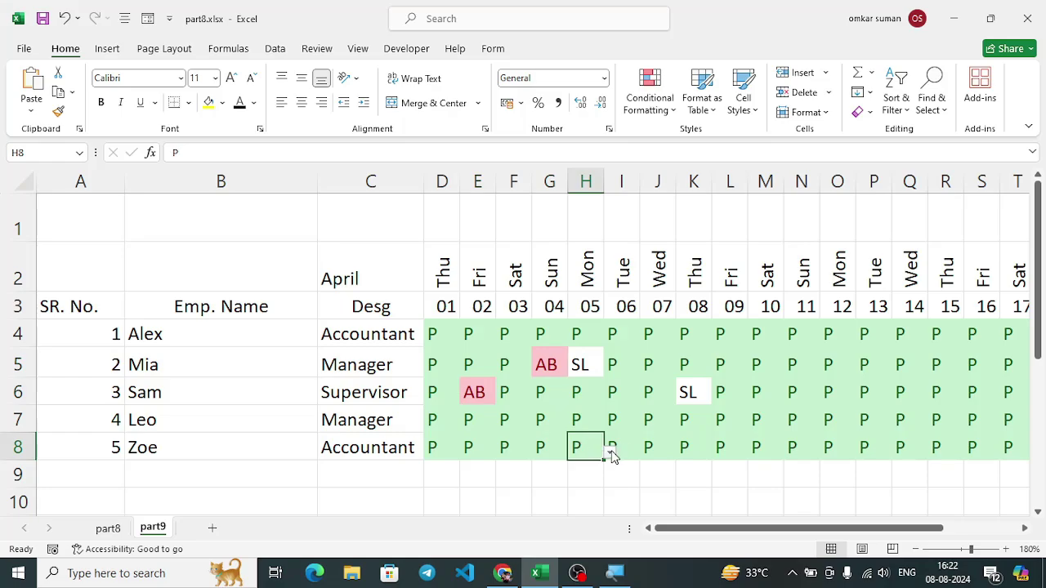
click(613, 457)
click(570, 487)
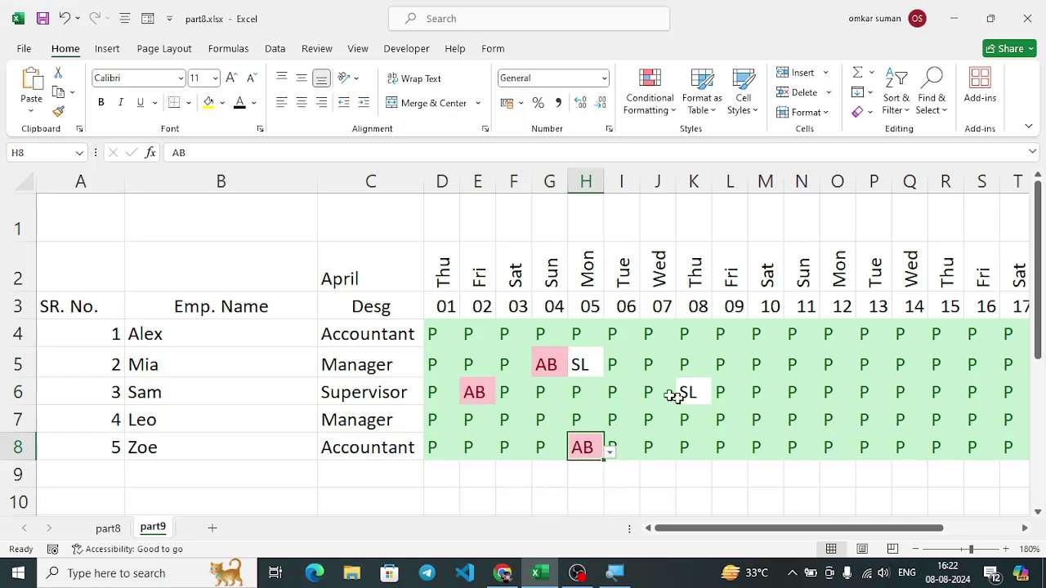
Step: Change the attendance in cell J6 to AB using the validation list
click(644, 421)
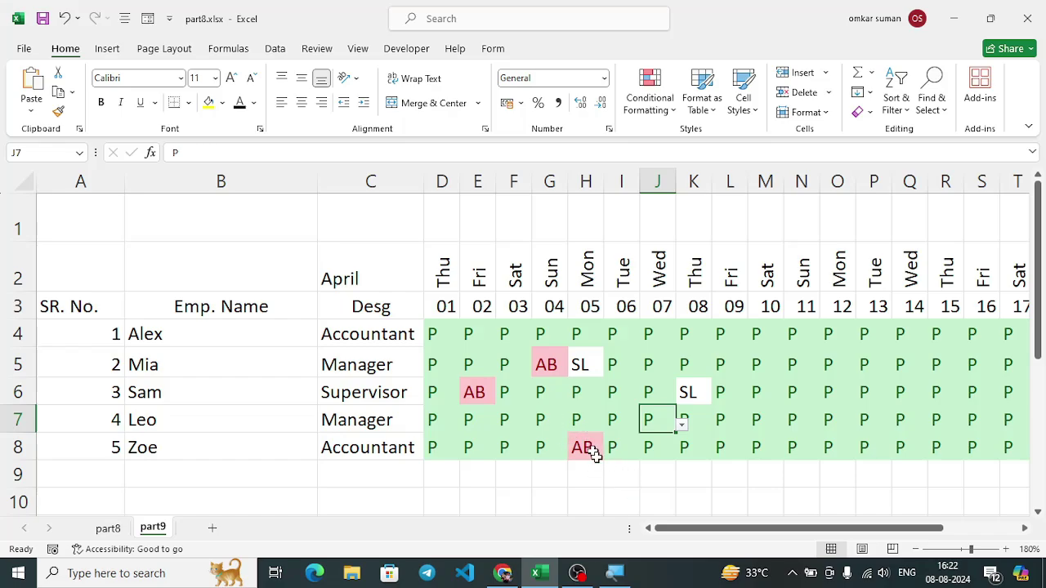
click(662, 395)
click(681, 400)
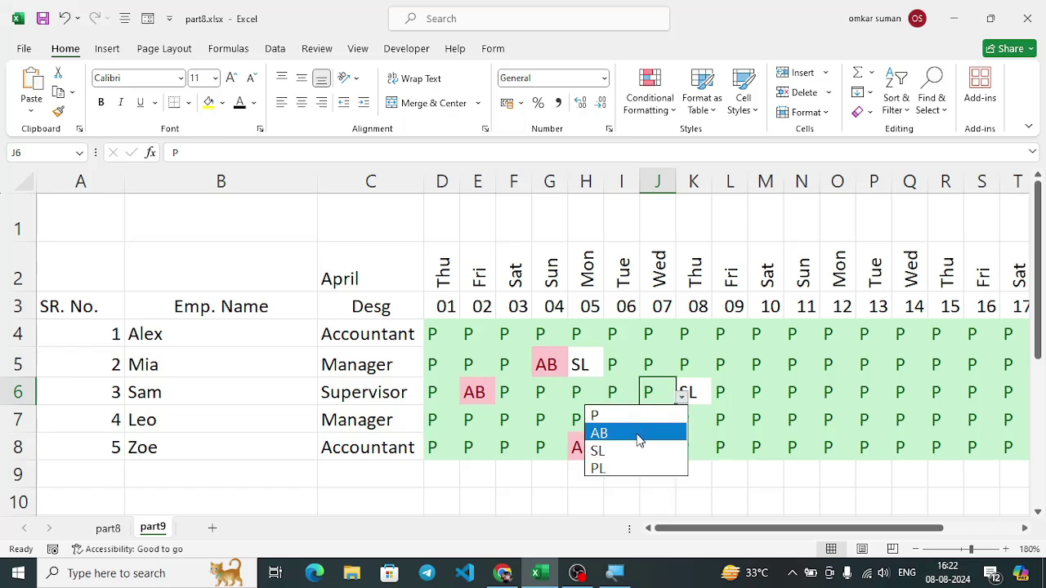
click(637, 433)
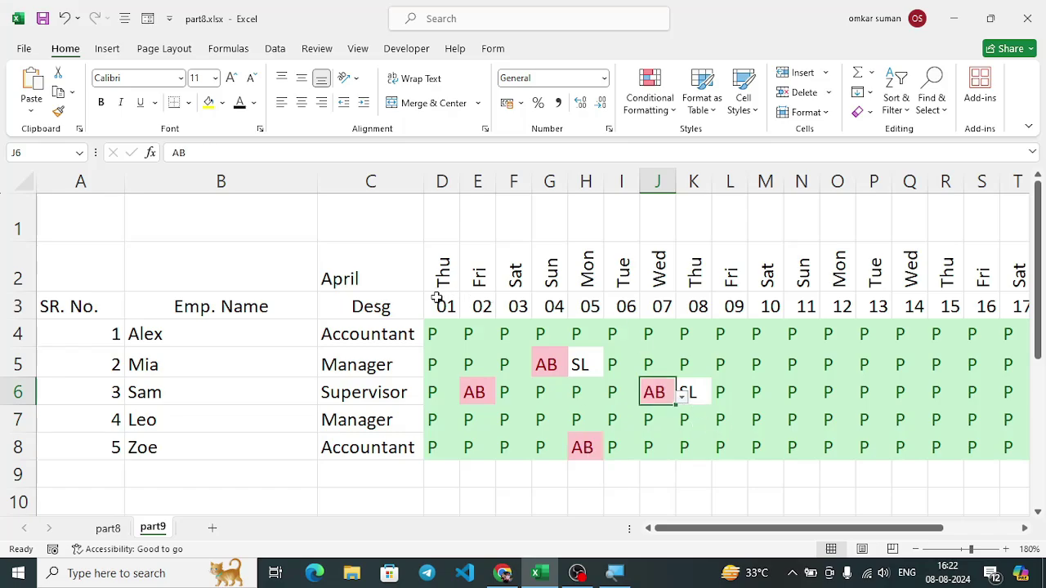
Step: Start a new conditional formatting rule for D2:AH8 that uses a formula to determine which cells to format
click(442, 278)
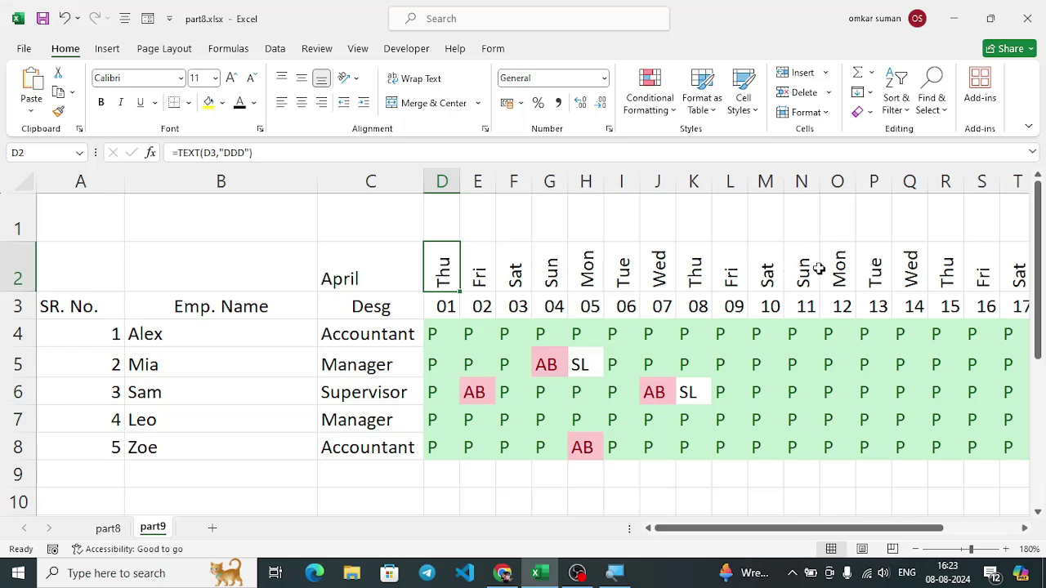
drag(807, 265, 811, 370)
click(447, 263)
key(ctrl+shift+Right)
key(ctrl+shift+Down)
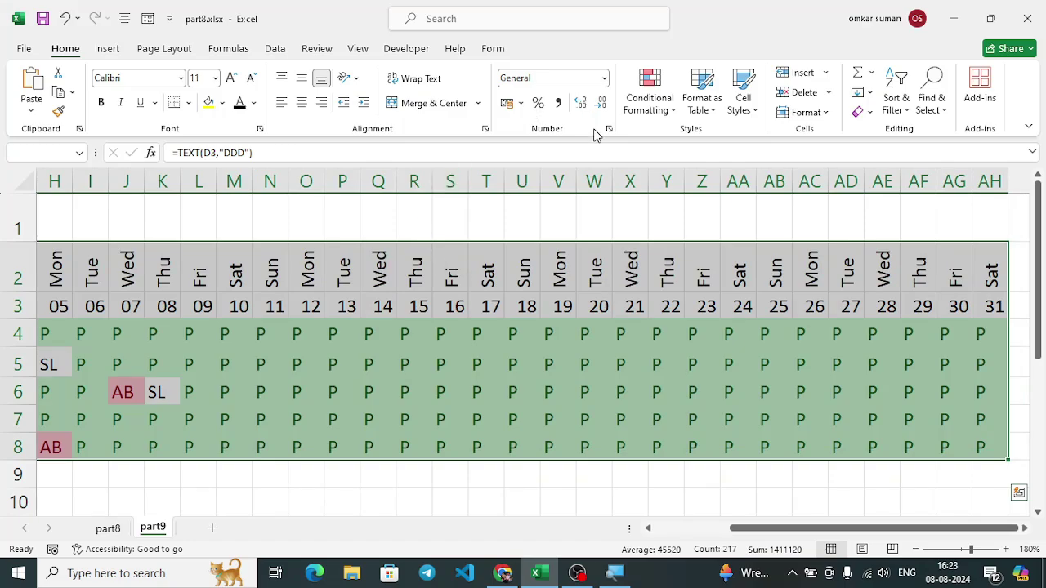
click(666, 110)
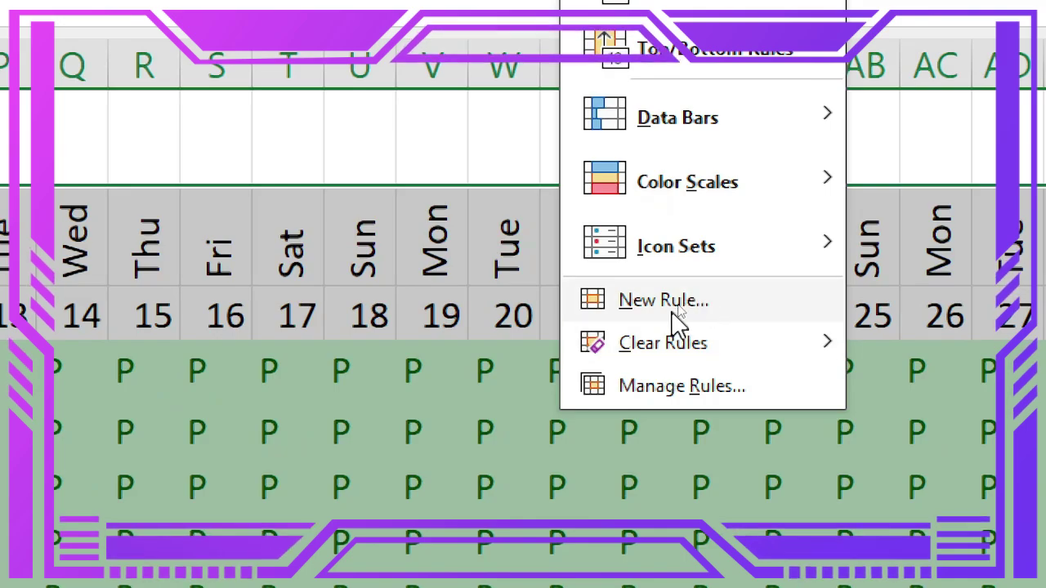
click(665, 304)
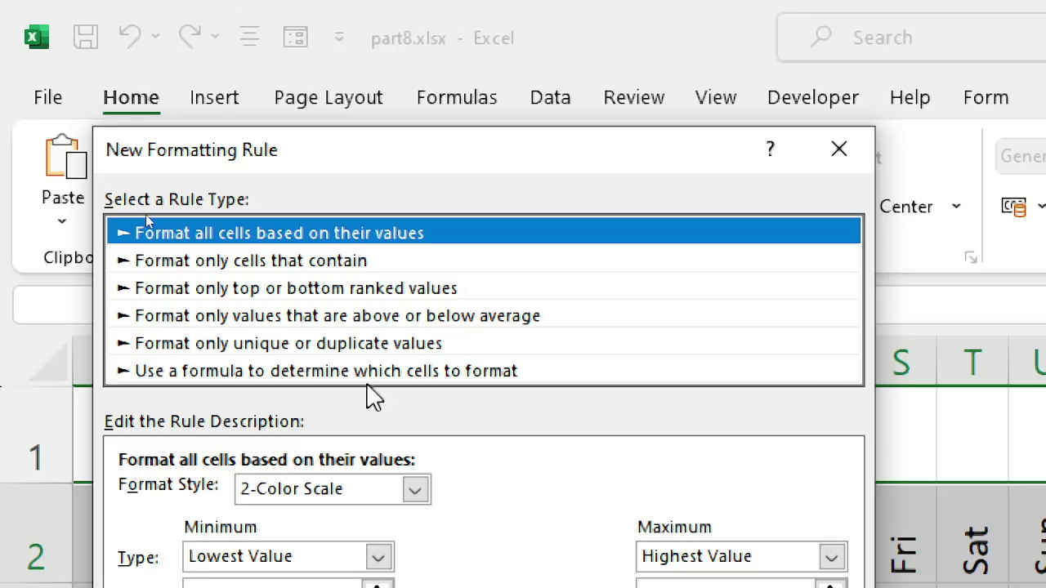
click(234, 372)
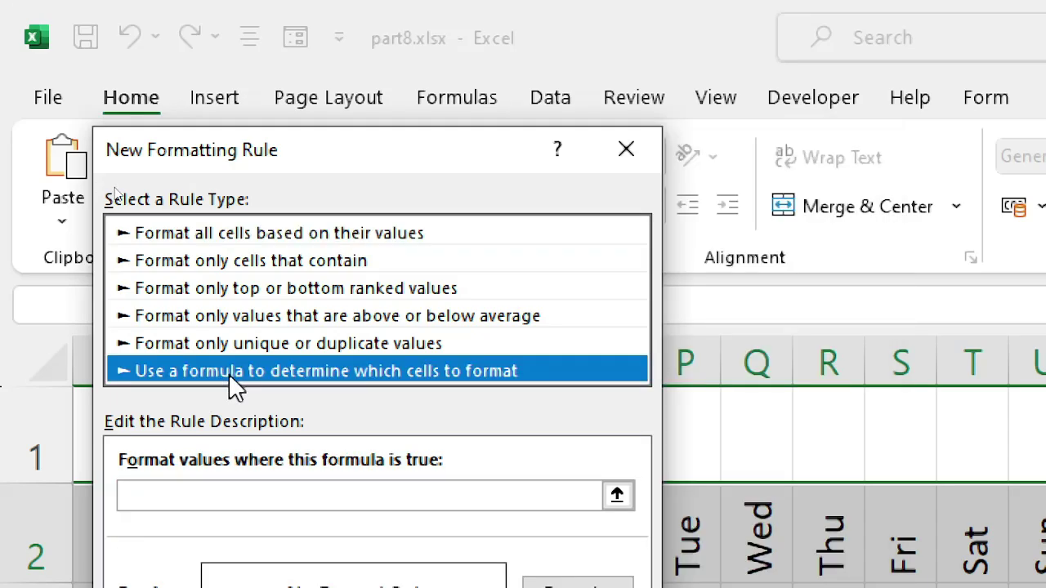
Step: Enter =$D$2="Sun" as the rule's formula, referencing the first weekday cell
click(287, 493)
click(299, 496)
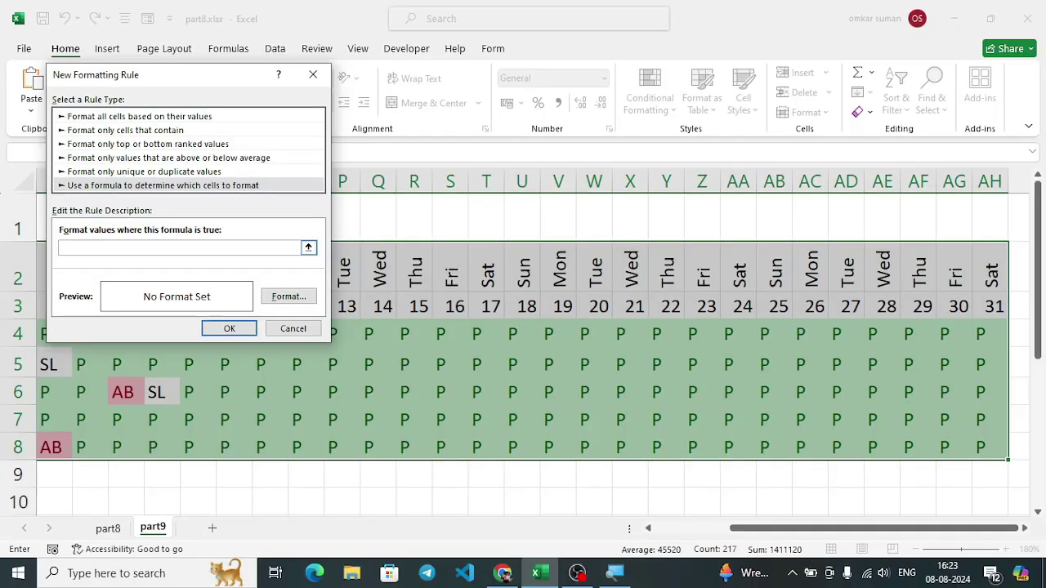
drag(222, 154, 677, 253)
drag(797, 535, 740, 542)
click(161, 276)
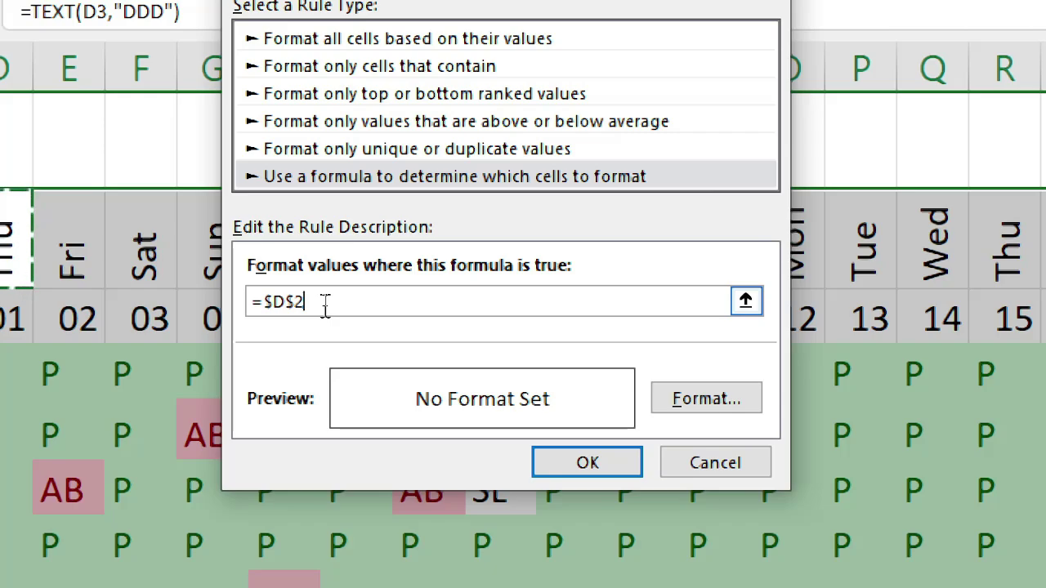
text(=)
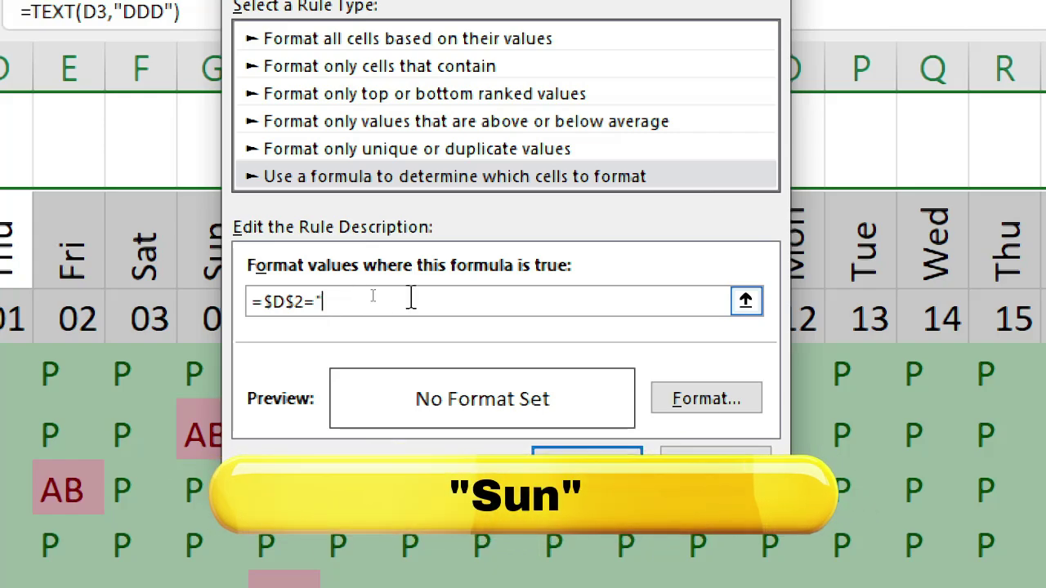
text("Su)
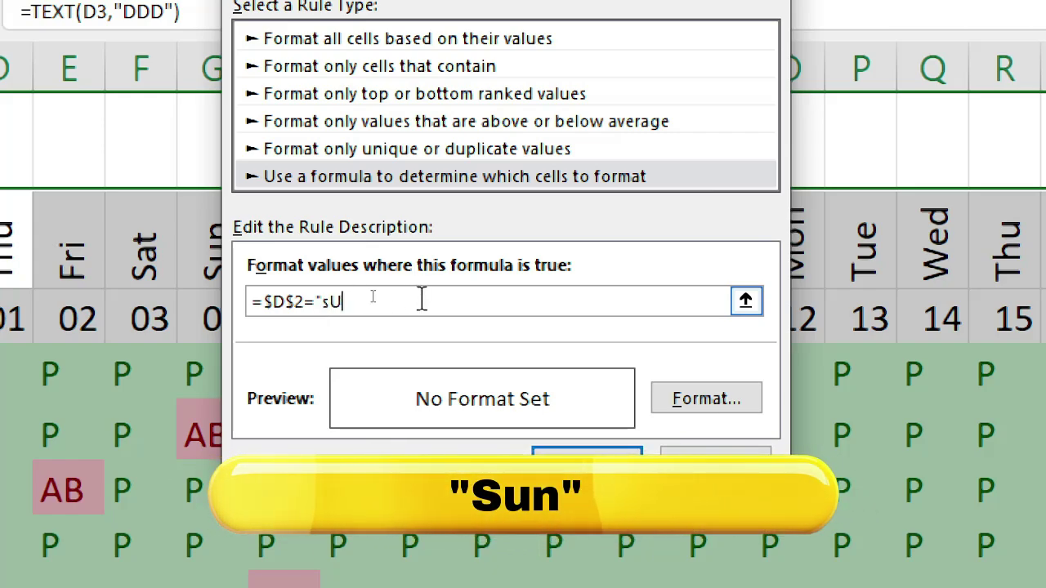
text(n)
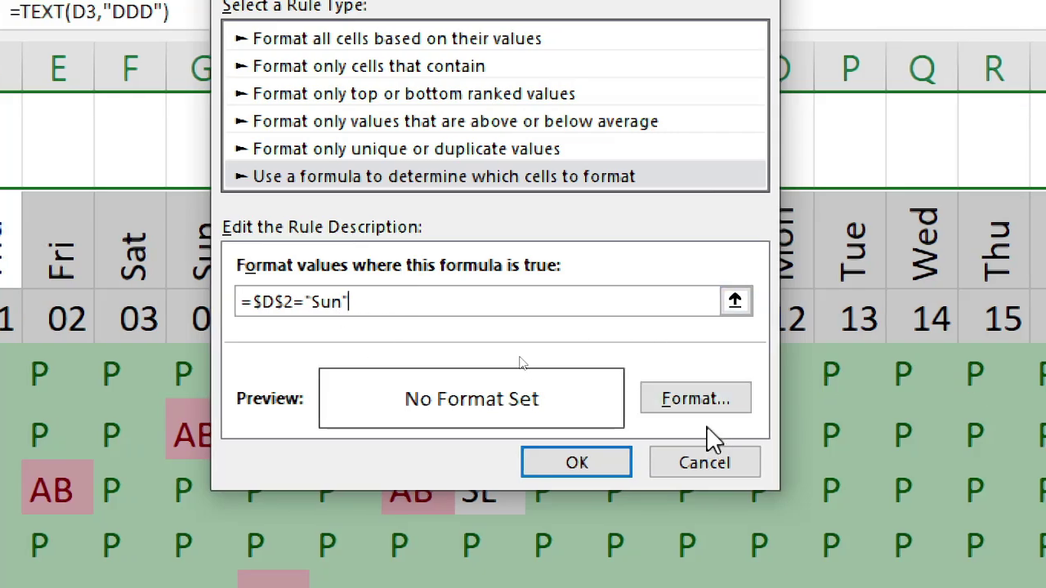
Step: Set the rule's format to a red cell fill
click(698, 400)
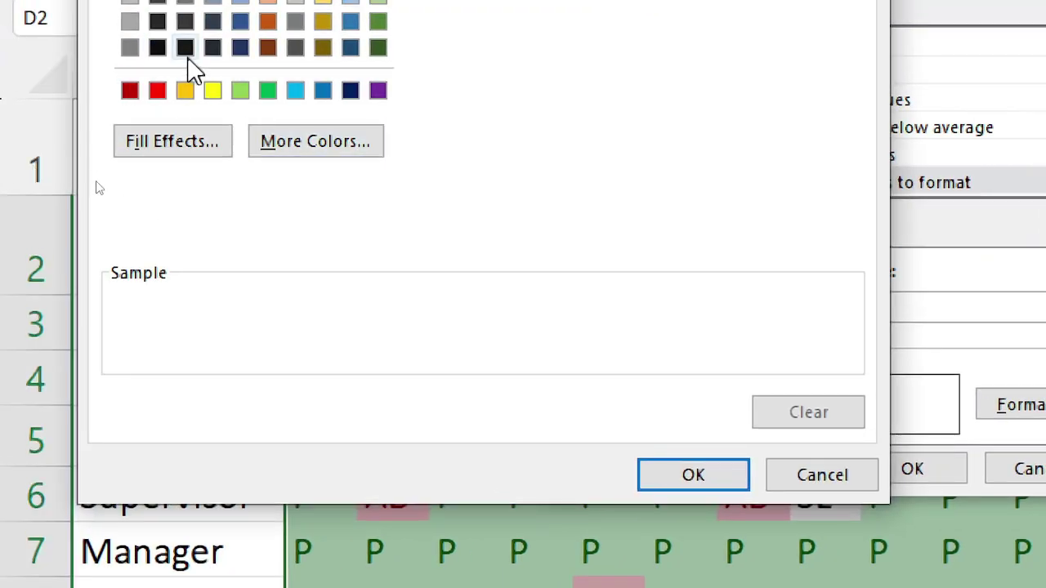
click(157, 90)
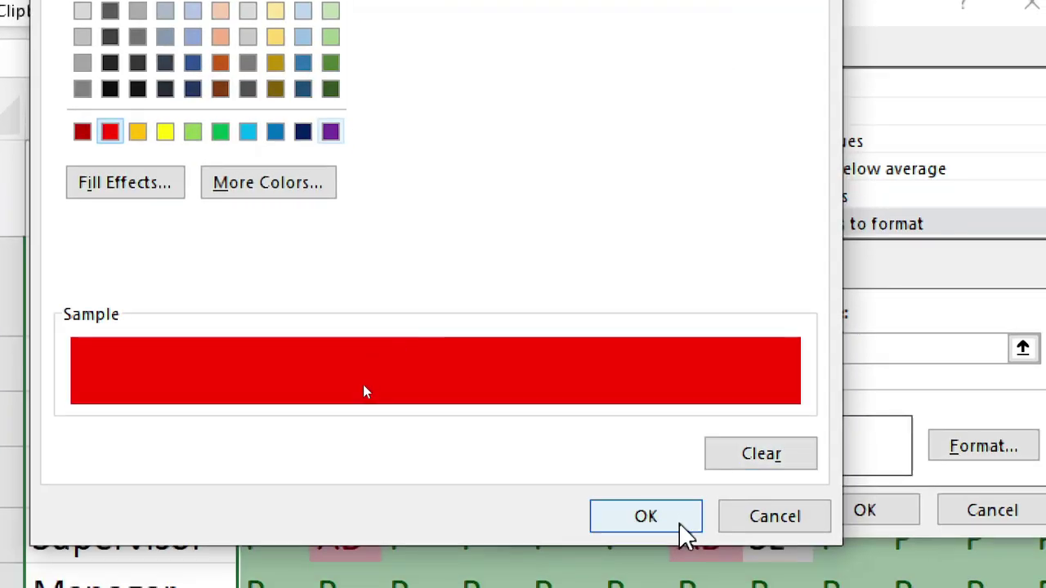
click(684, 532)
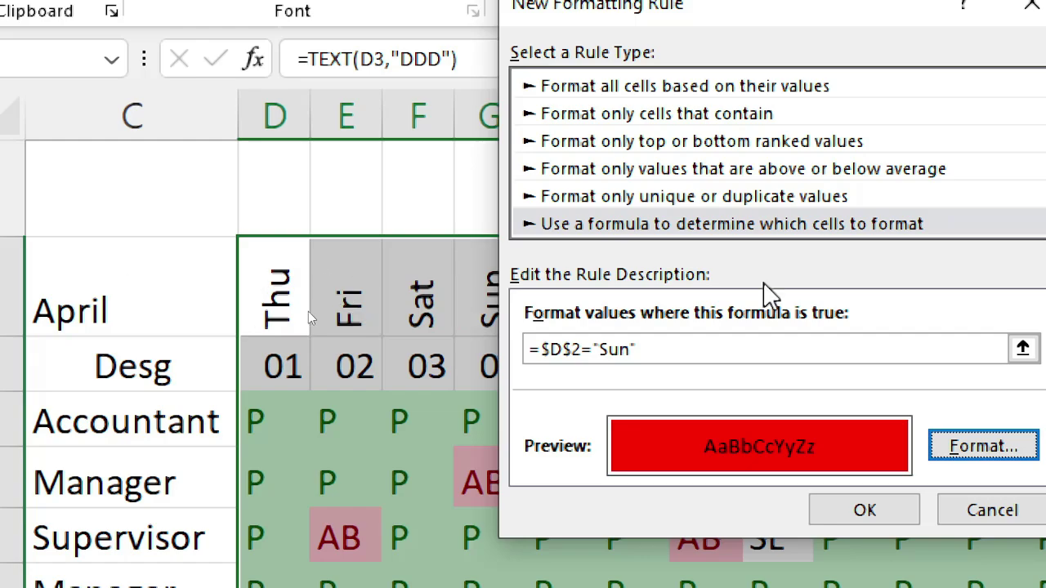
Step: Change the rule's formula to =D$2="Sun" so only the row is absolute, and apply the rule
click(572, 349)
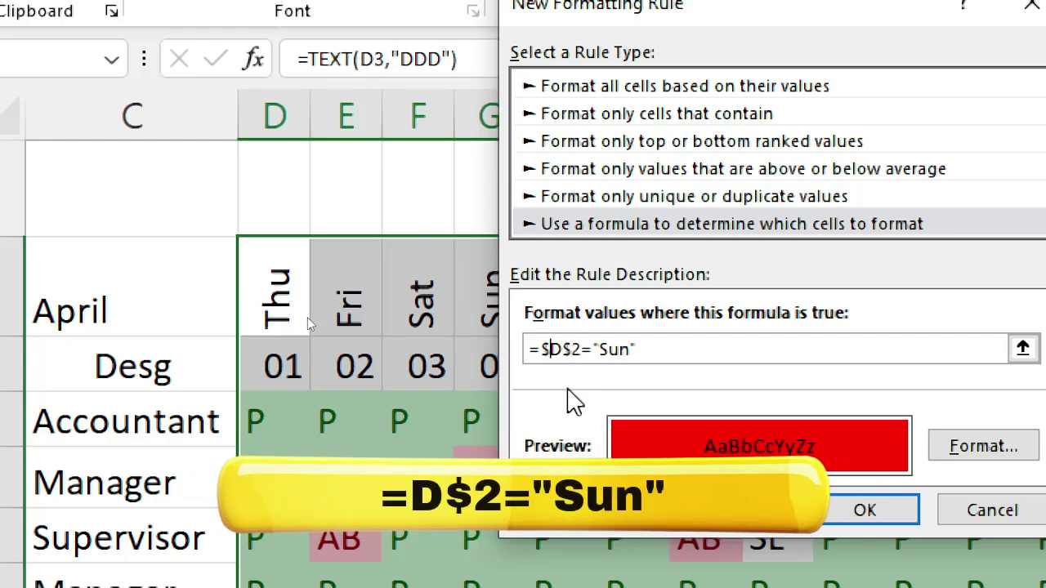
key(BackSpace)
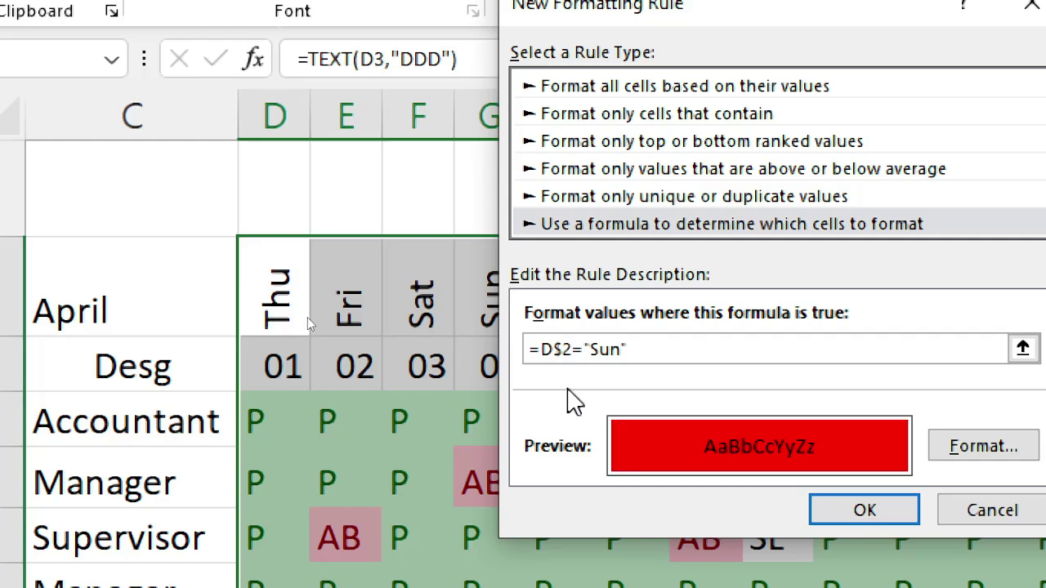
key(F4)
key(F4)
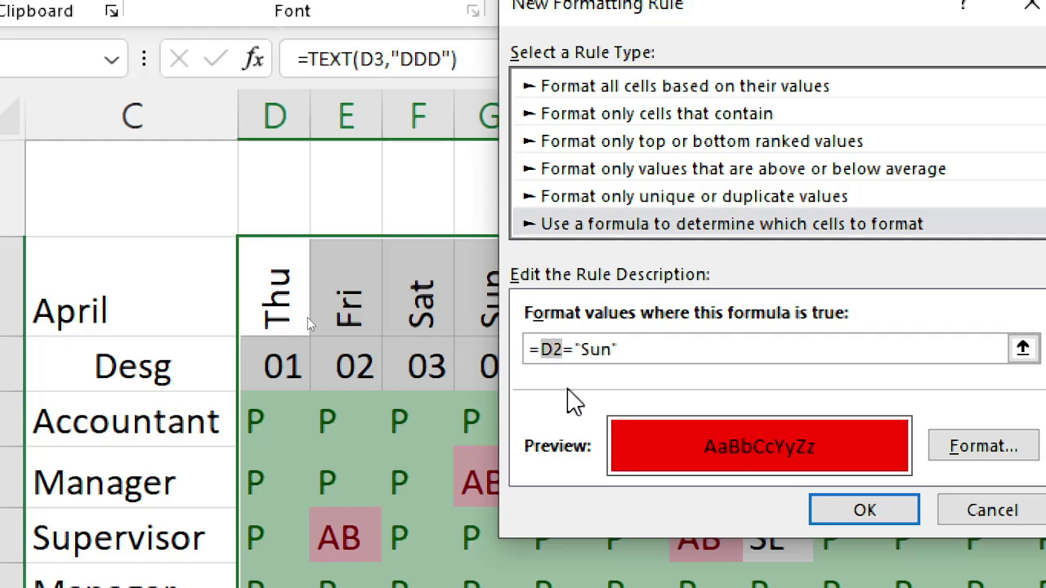
key(F4)
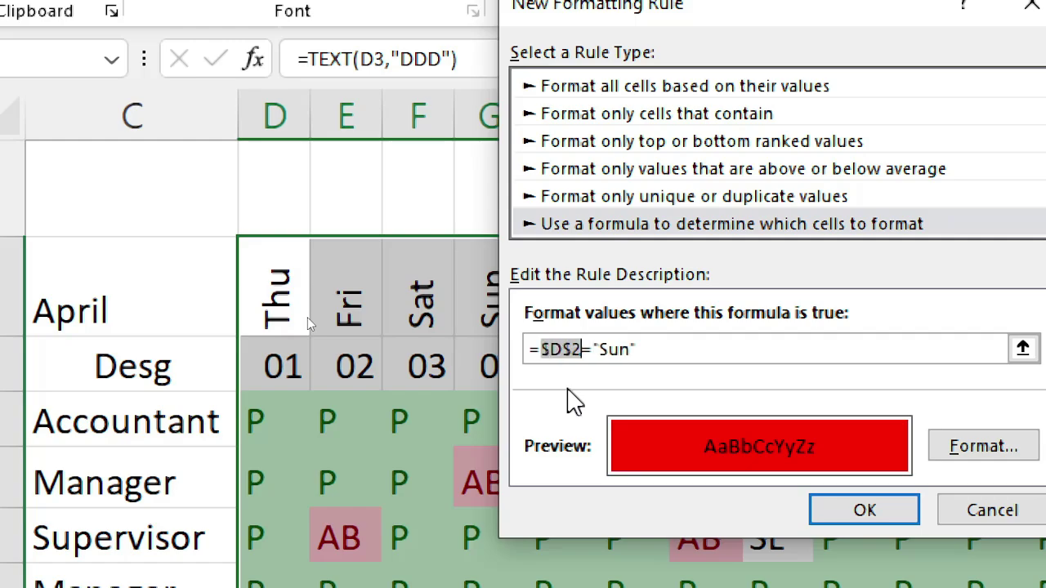
key(F4)
key(F4)
key(F4)
key(F4)
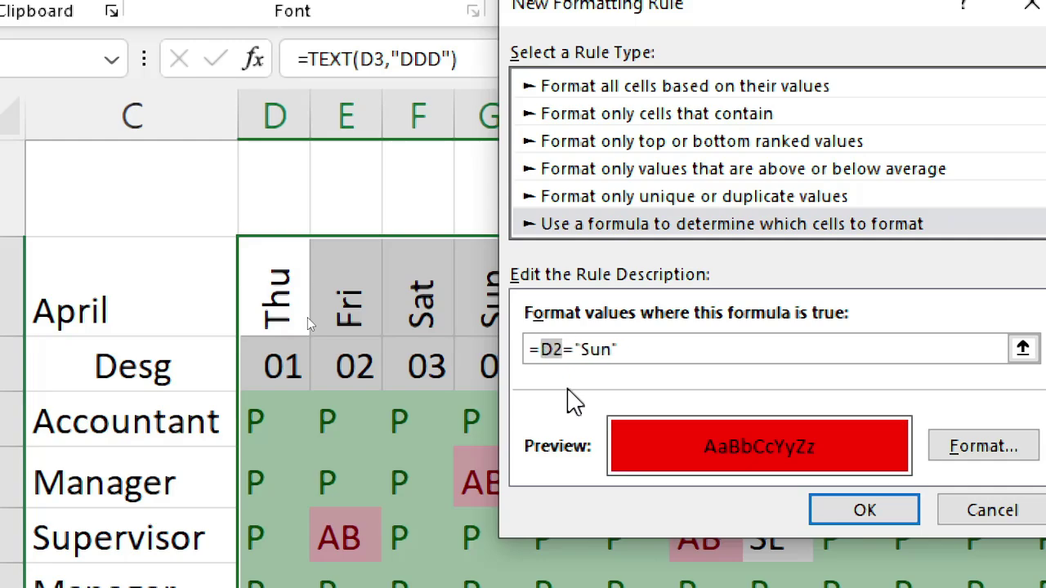
key(F4)
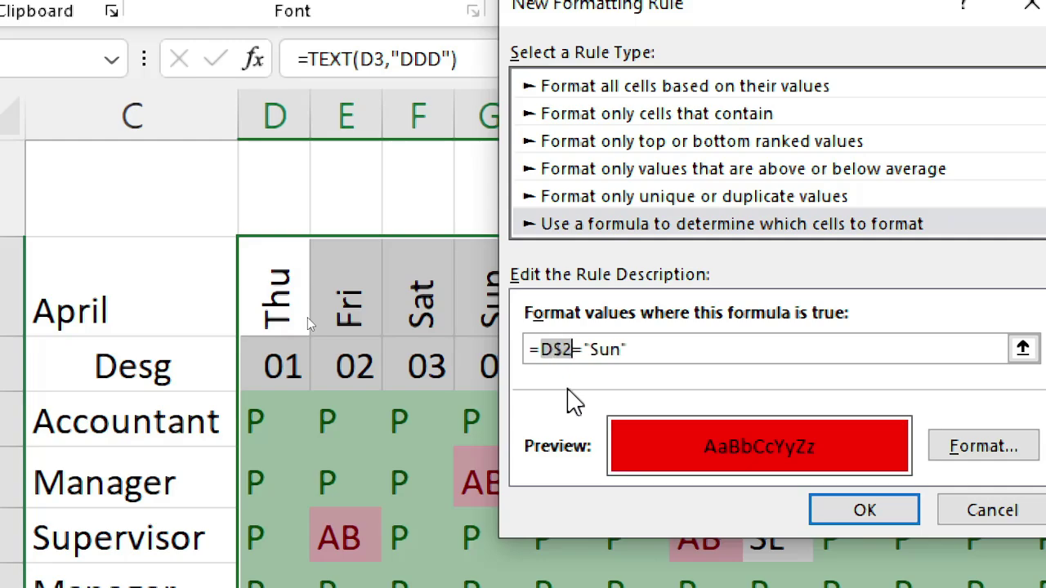
click(629, 349)
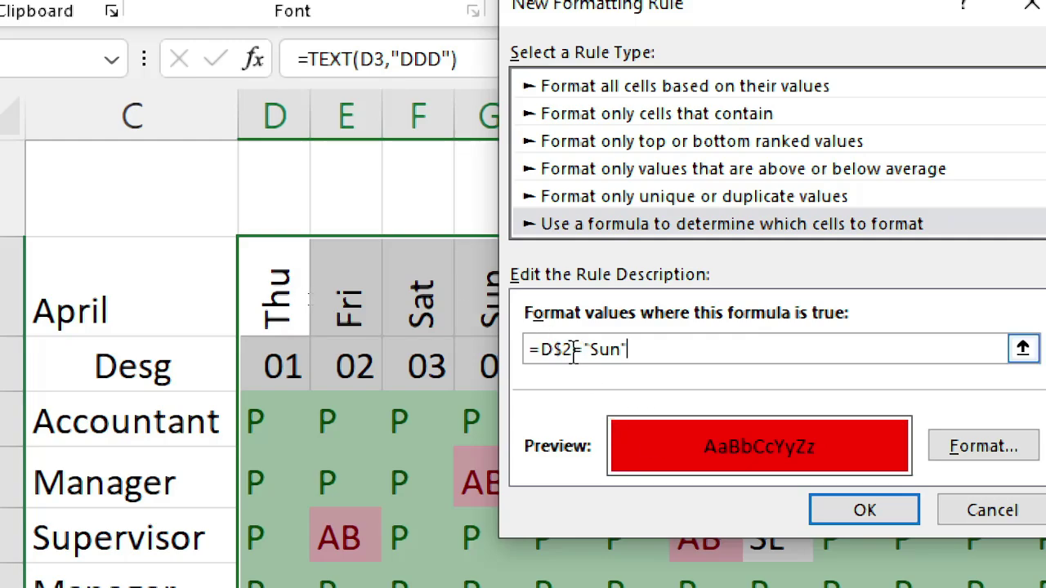
drag(572, 350, 554, 350)
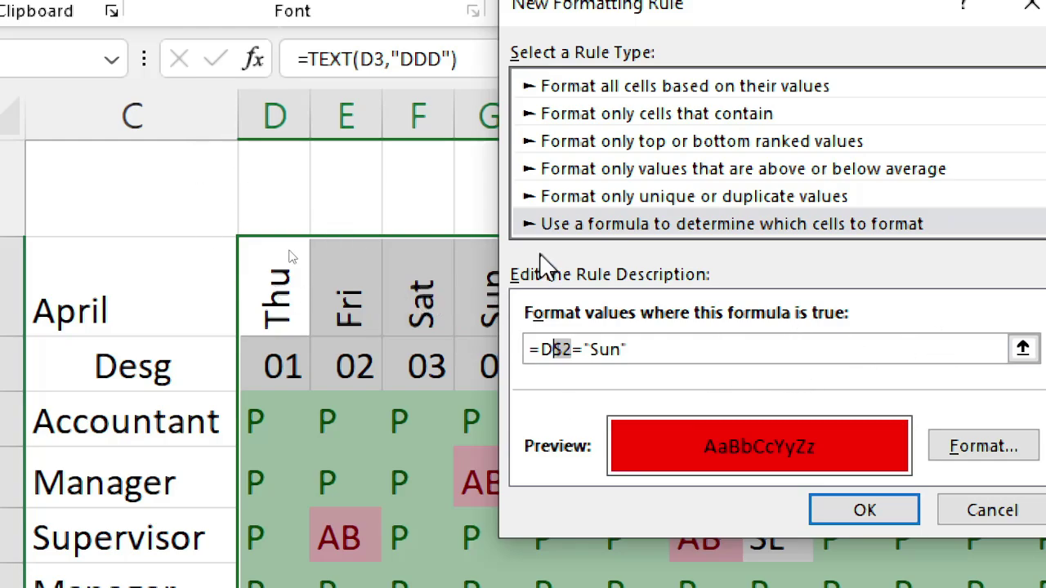
click(680, 349)
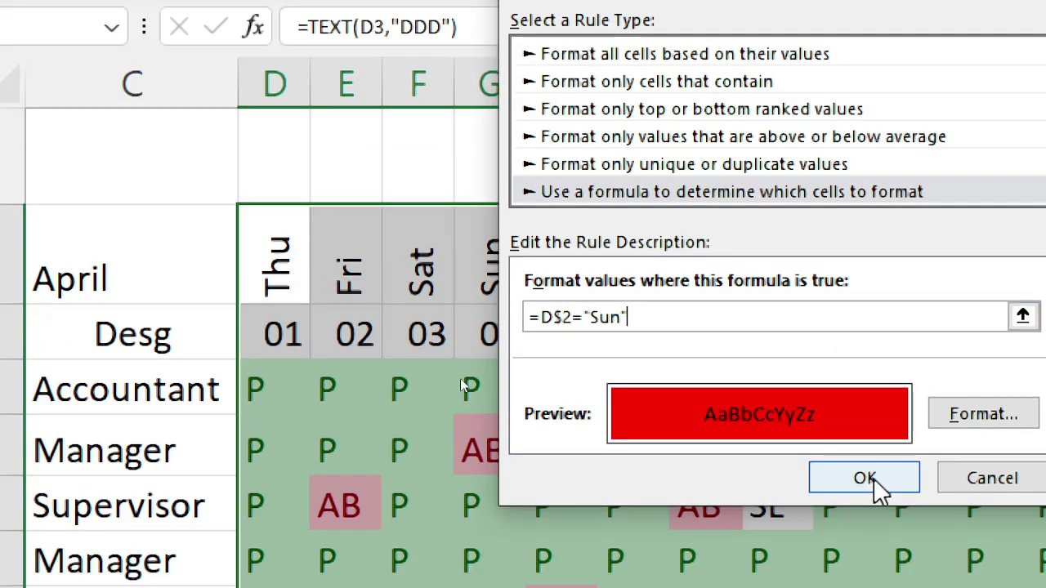
click(866, 509)
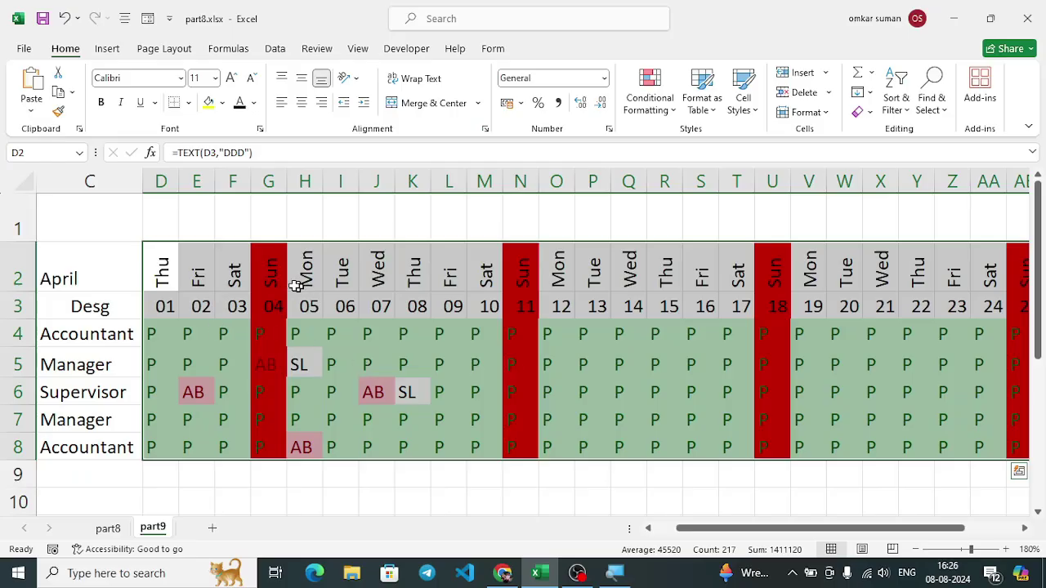
click(270, 270)
click(525, 272)
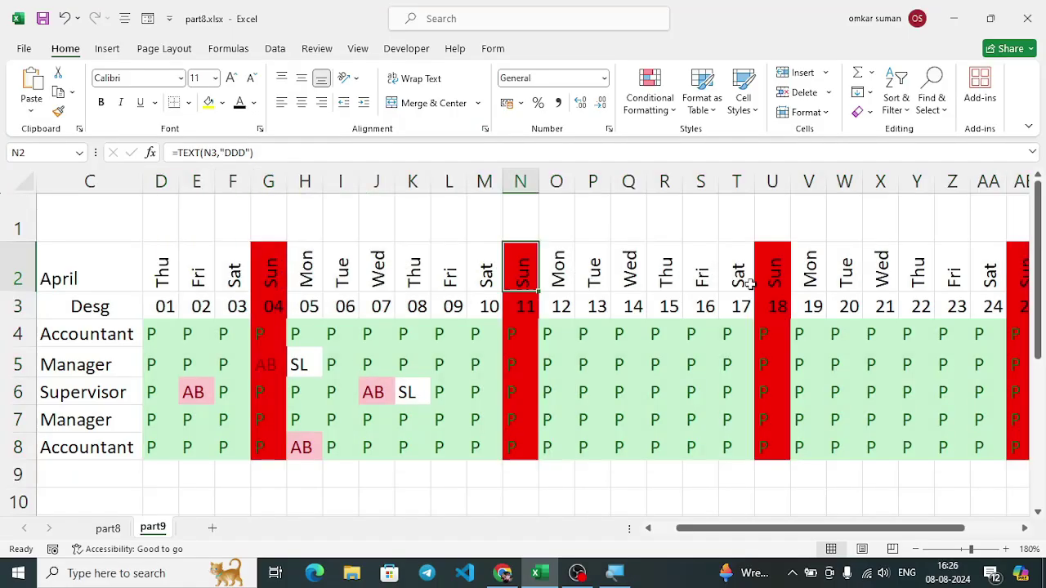
mouse_move(760, 528)
mouse_down()
mouse_move(824, 500)
mouse_move(764, 523)
mouse_up()
click(75, 355)
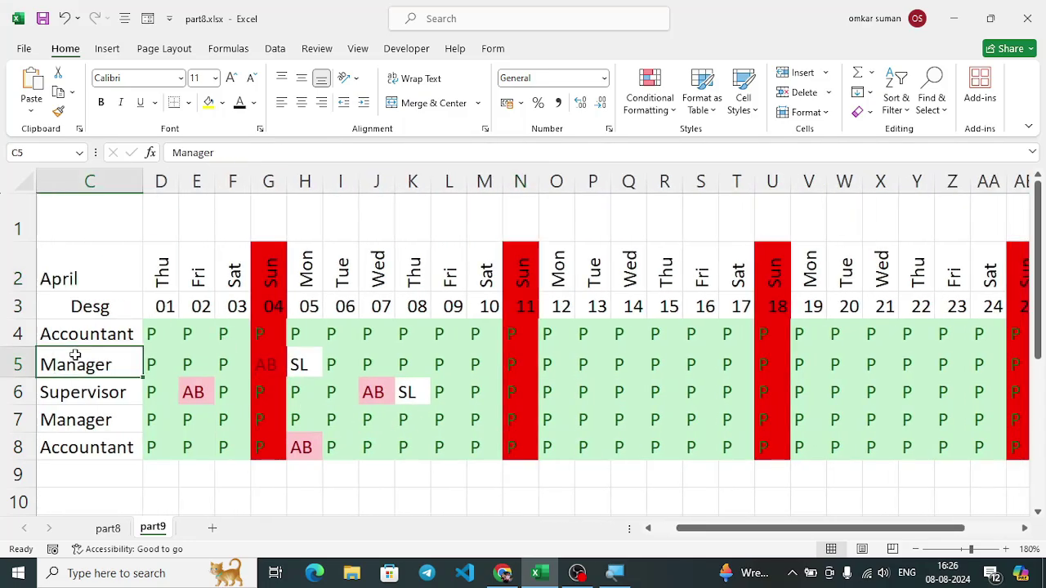
key(ctrl+a)
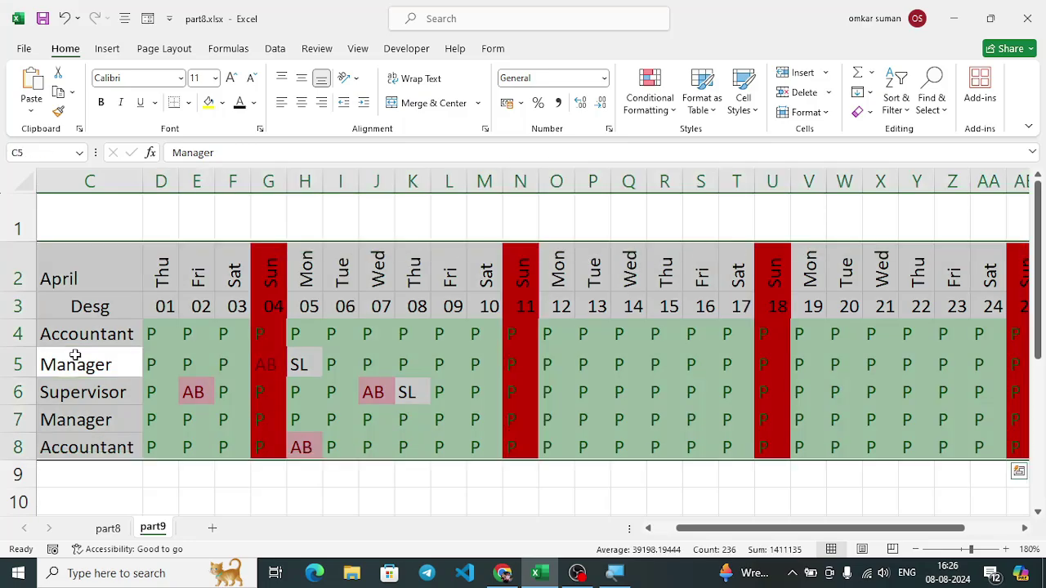
Step: Apply all borders to the whole attendance table, A2:AH8
drag(694, 528, 672, 528)
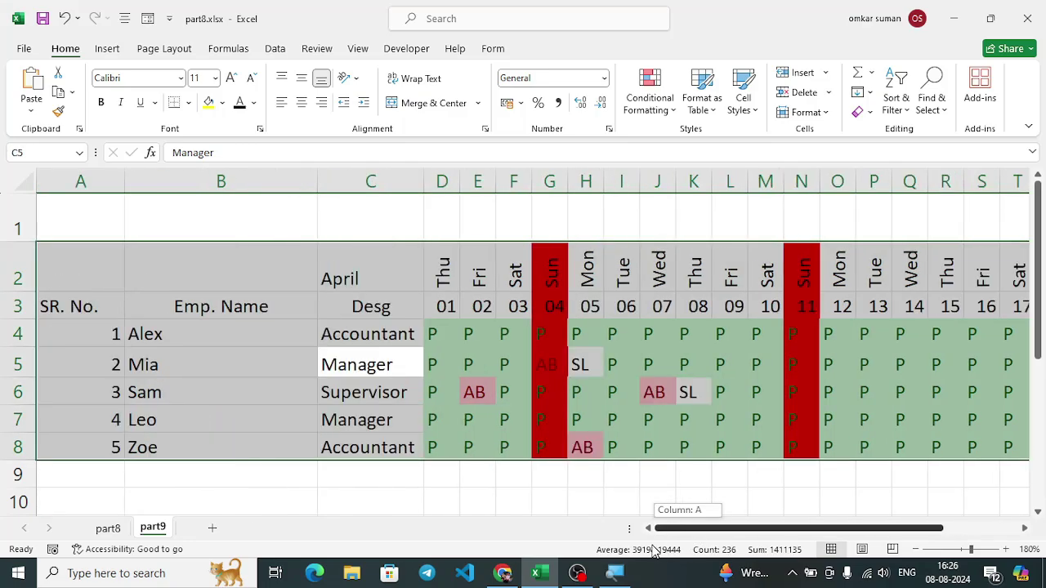
click(81, 278)
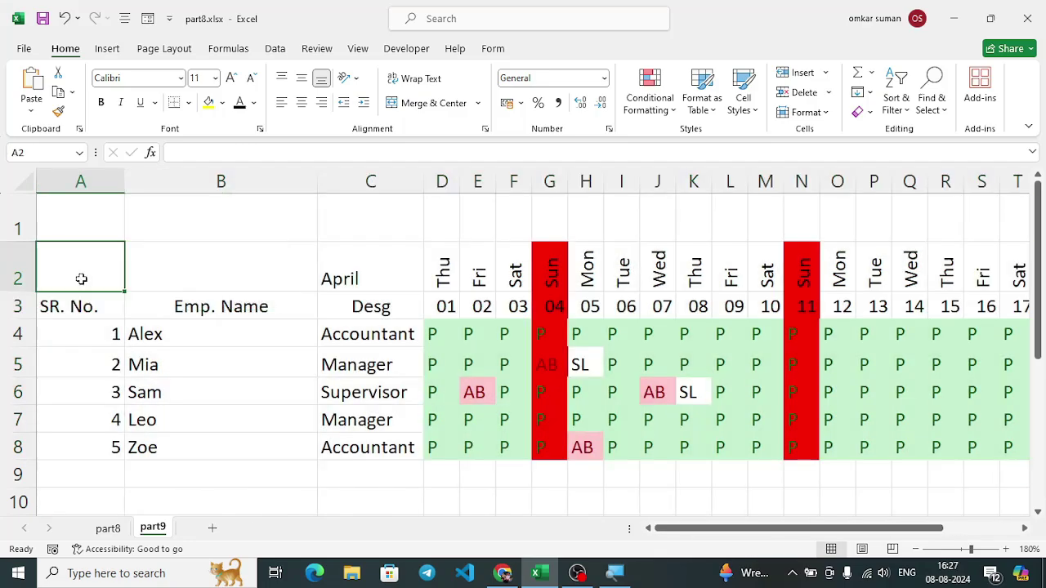
key(ctrl+shift+Down)
key(ctrl+shift+Down)
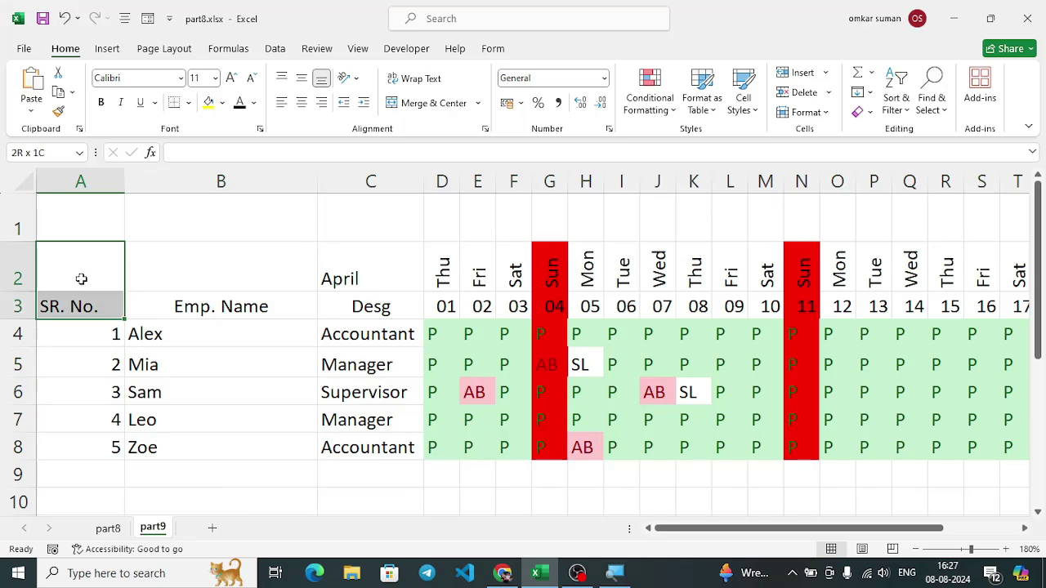
key(shift+Right)
key(shift+Right)
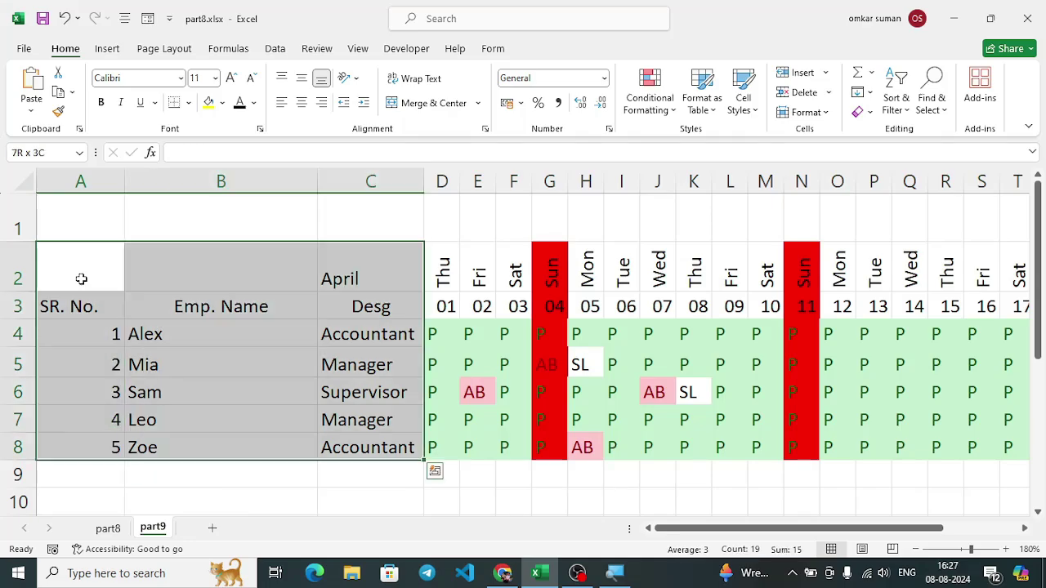
key(ctrl+shift+Right)
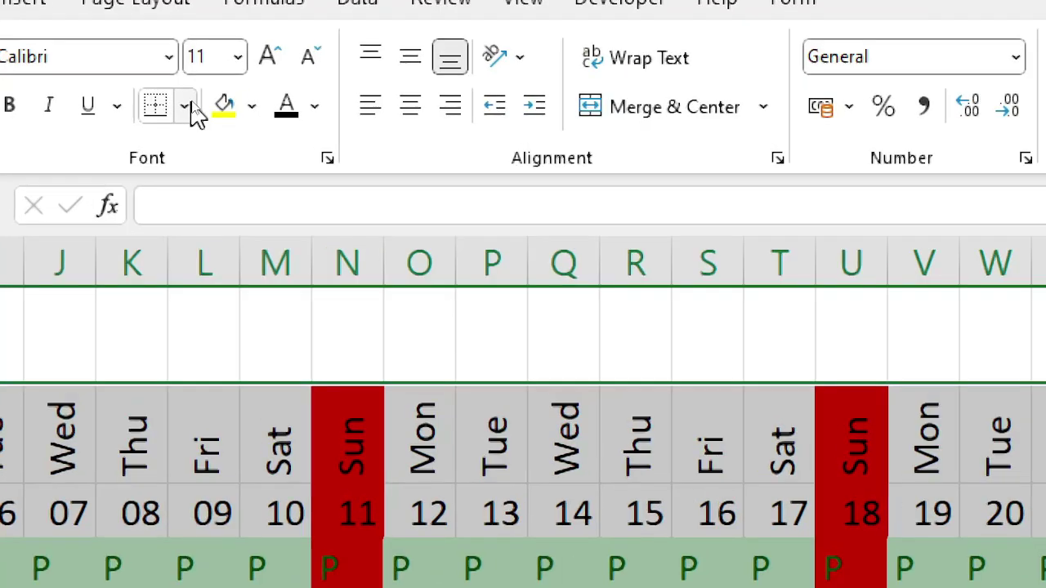
click(188, 107)
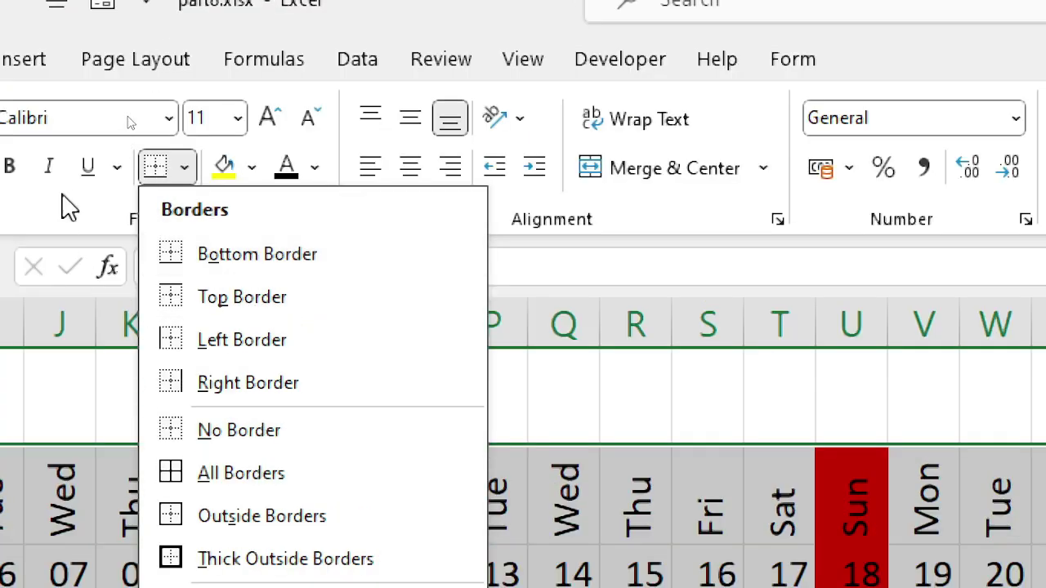
click(64, 141)
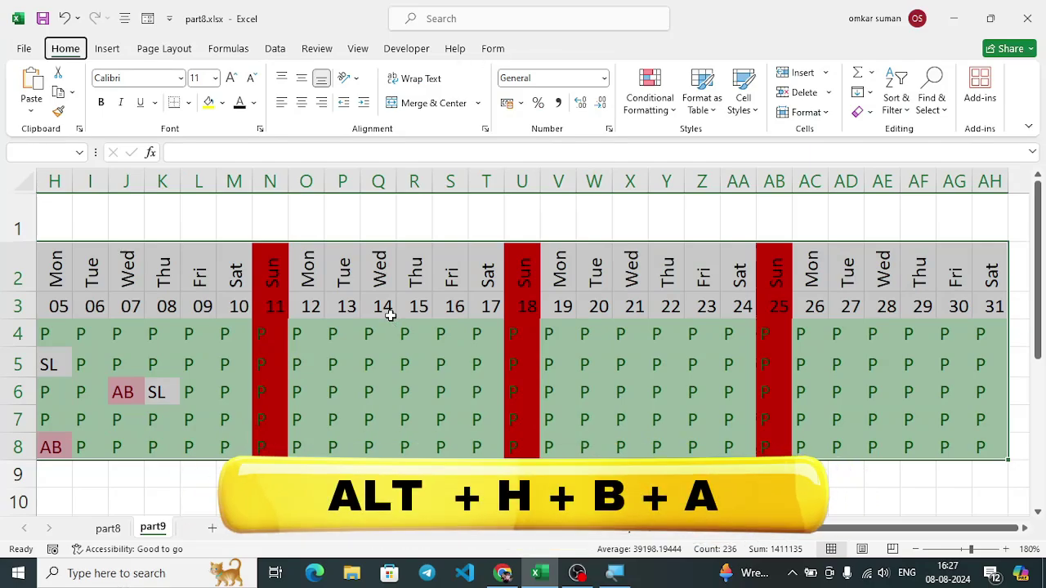
key(alt+h)
key(b)
key(a)
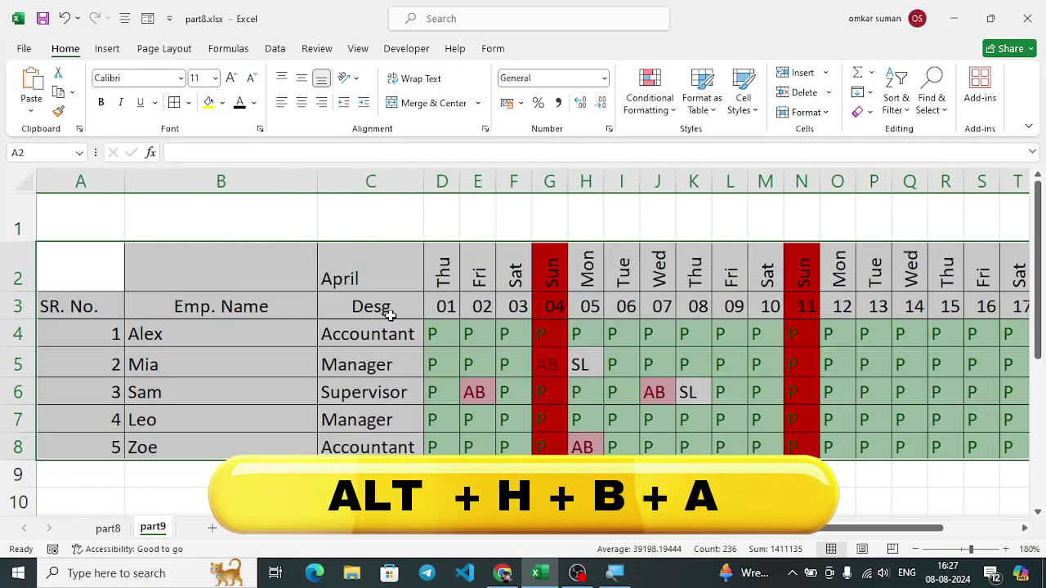
click(461, 335)
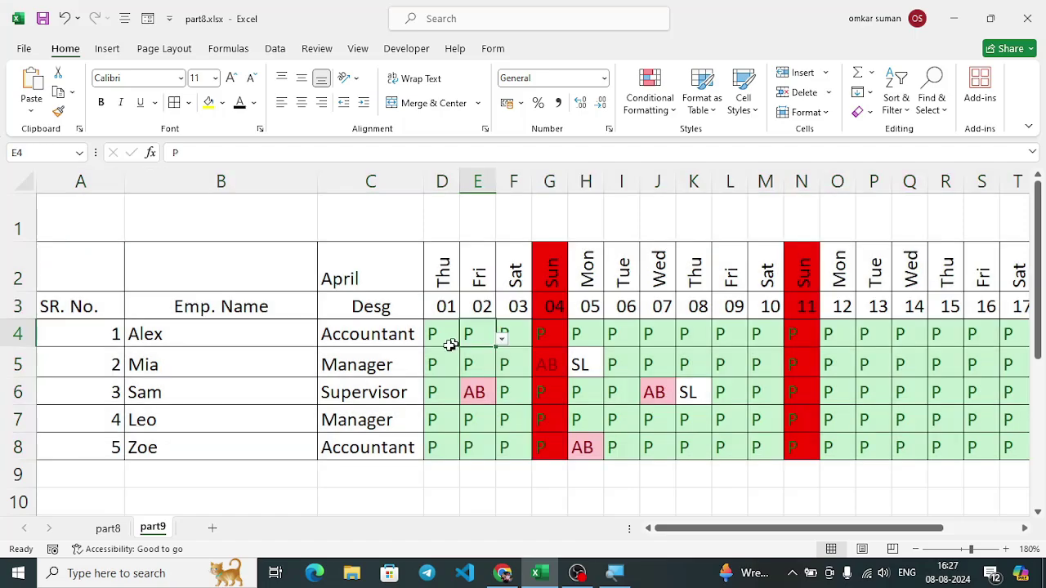
Step: Try to enter W. Off in G4, the first employee's cell under Sunday 04, and cancel the entry
click(543, 334)
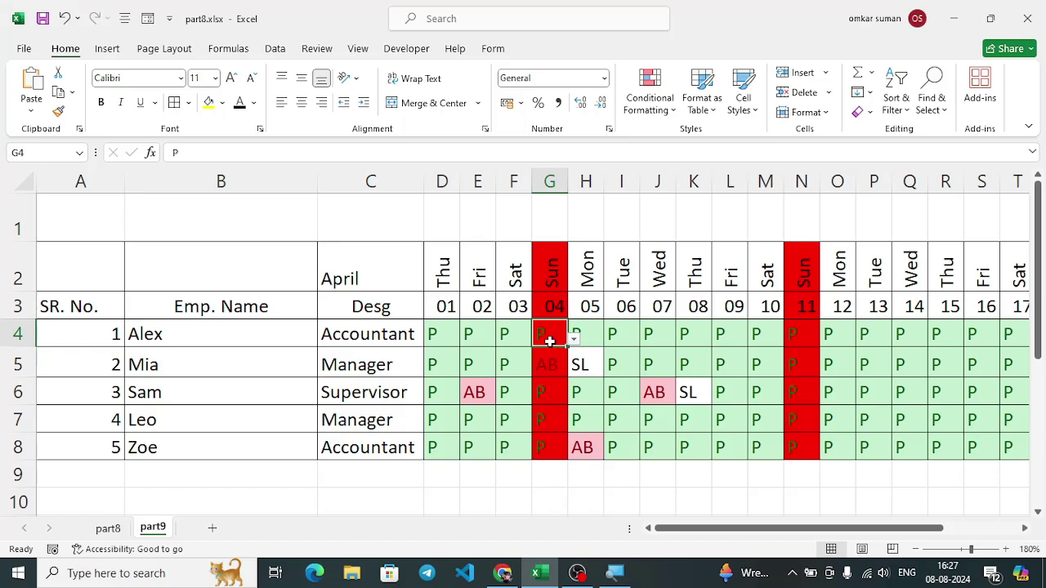
text(W. Off)
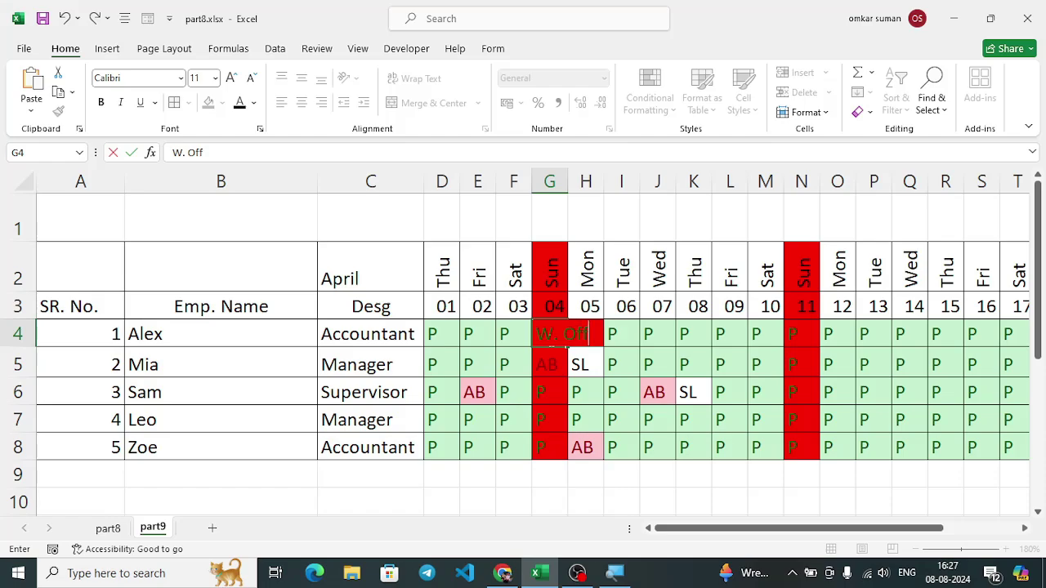
key(Return)
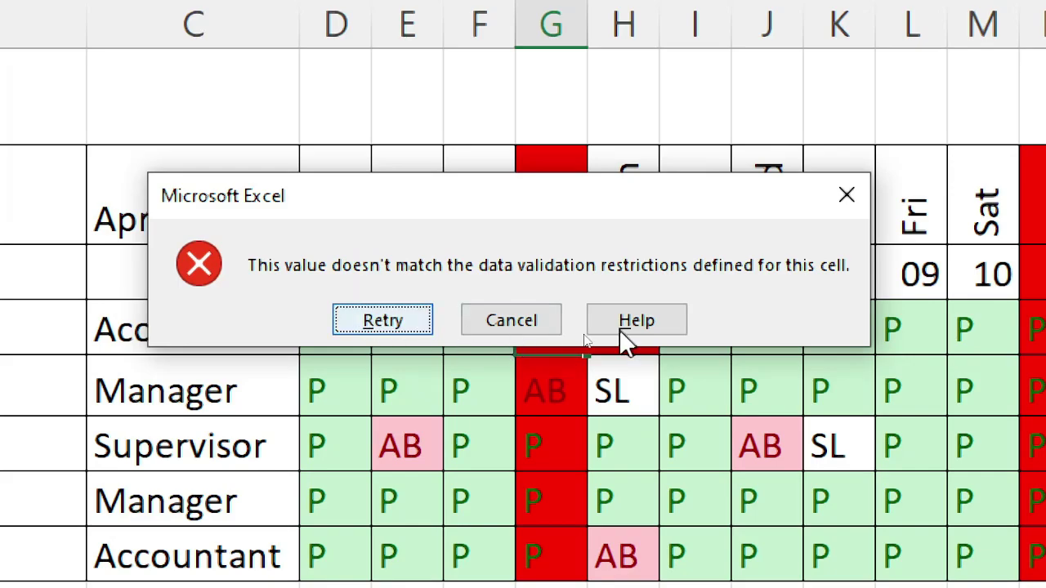
click(530, 322)
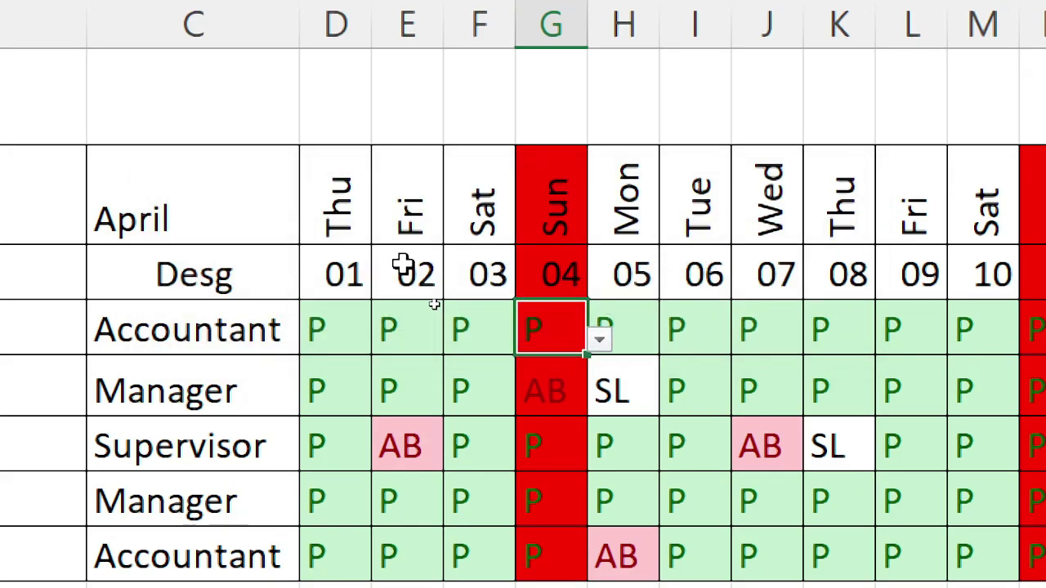
Step: Test the data validation of G4 by trying to enter the random text kjdsfklasfjkl, then discard it
click(324, 325)
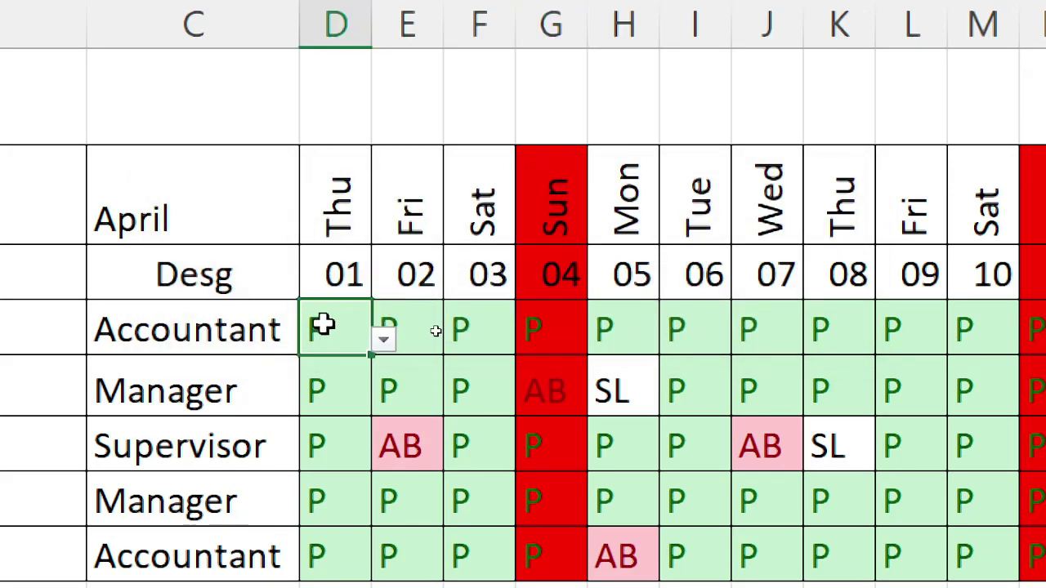
click(560, 329)
text(kjdsfklasfjkl)
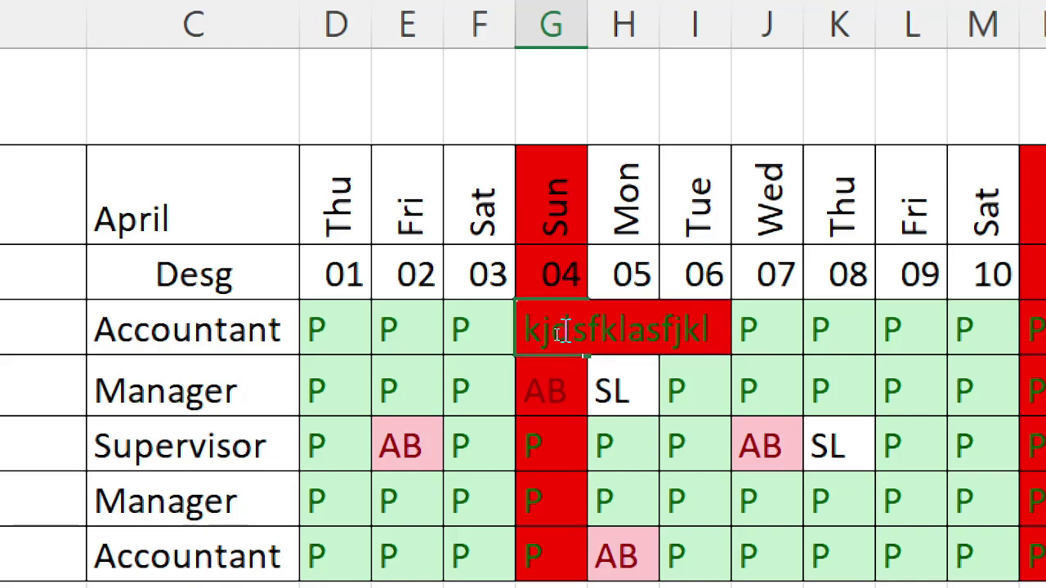
key(Return)
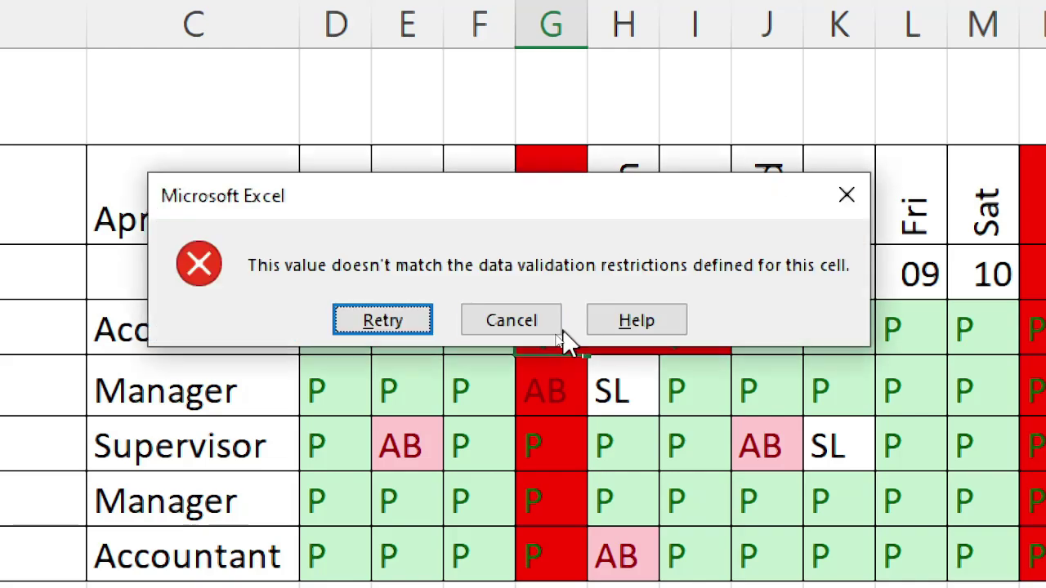
key(Return)
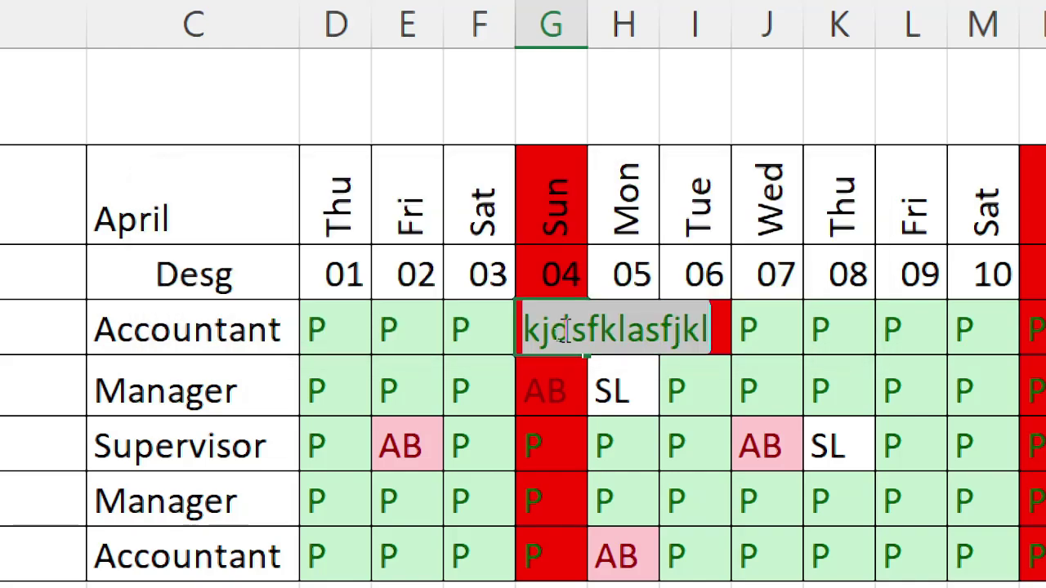
key(Return)
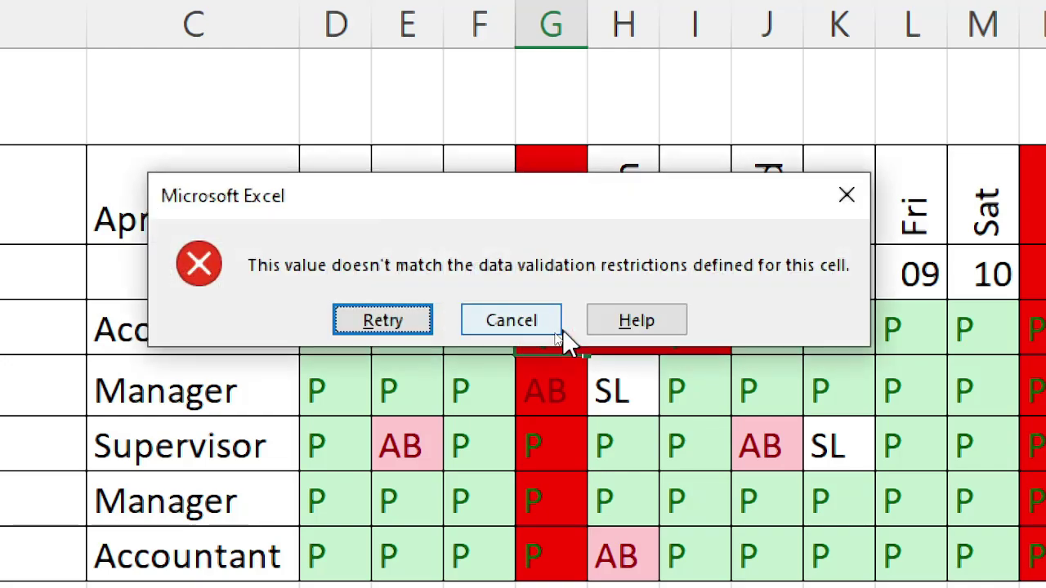
click(540, 325)
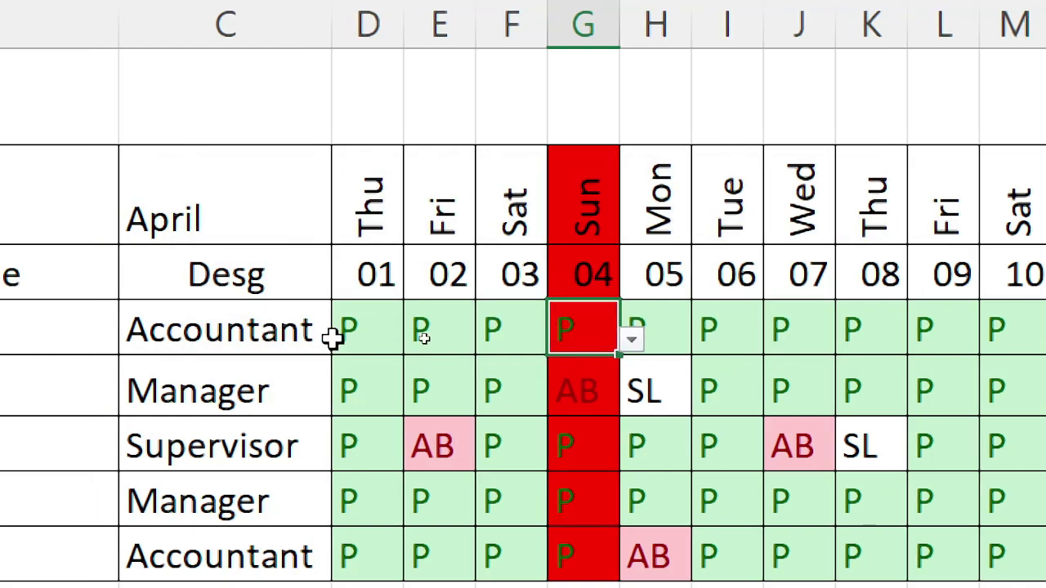
Step: Check the attendance codes offered in D4's dropdown list without choosing one
click(353, 322)
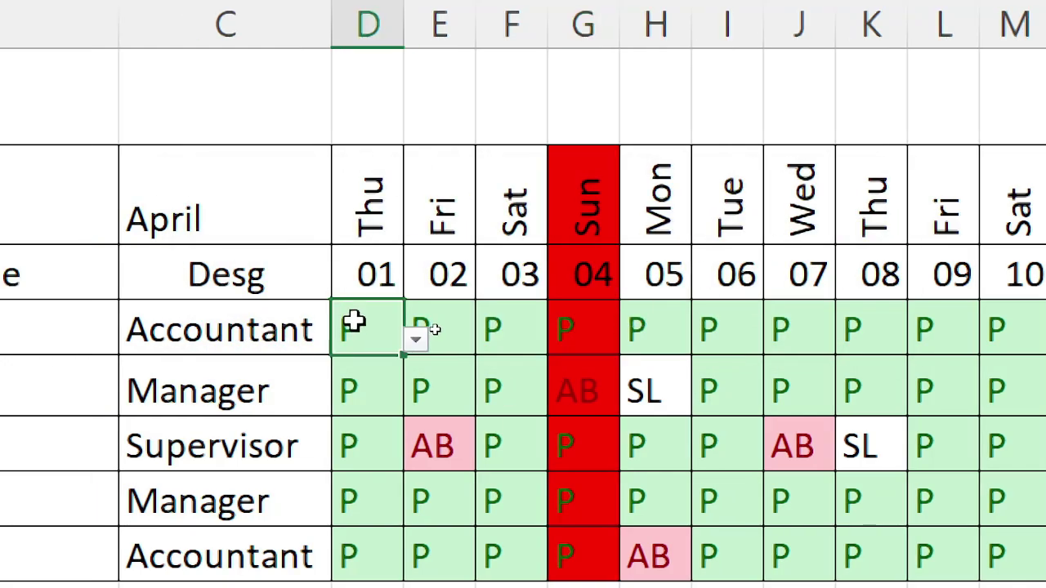
click(416, 338)
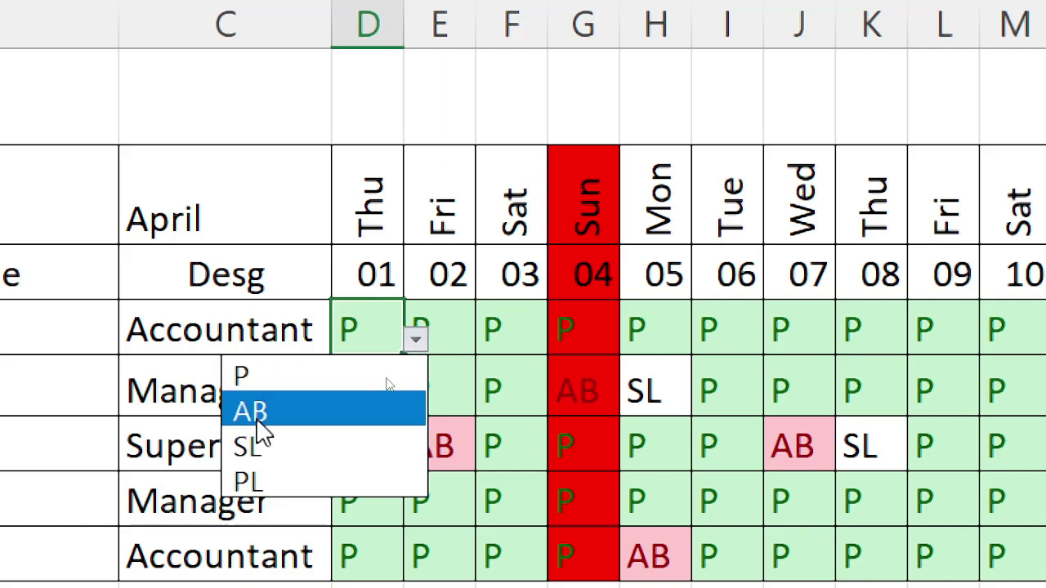
click(510, 363)
Step: Try to enter lowercase sl in F5, the second employee's cell for day 03, and cancel the entry
click(504, 391)
text(sl)
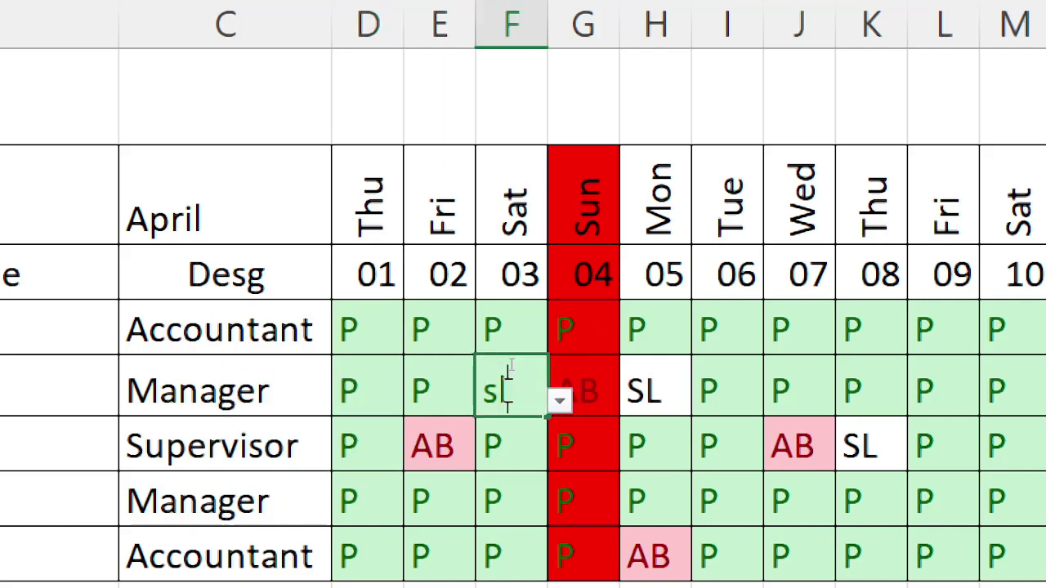
key(Return)
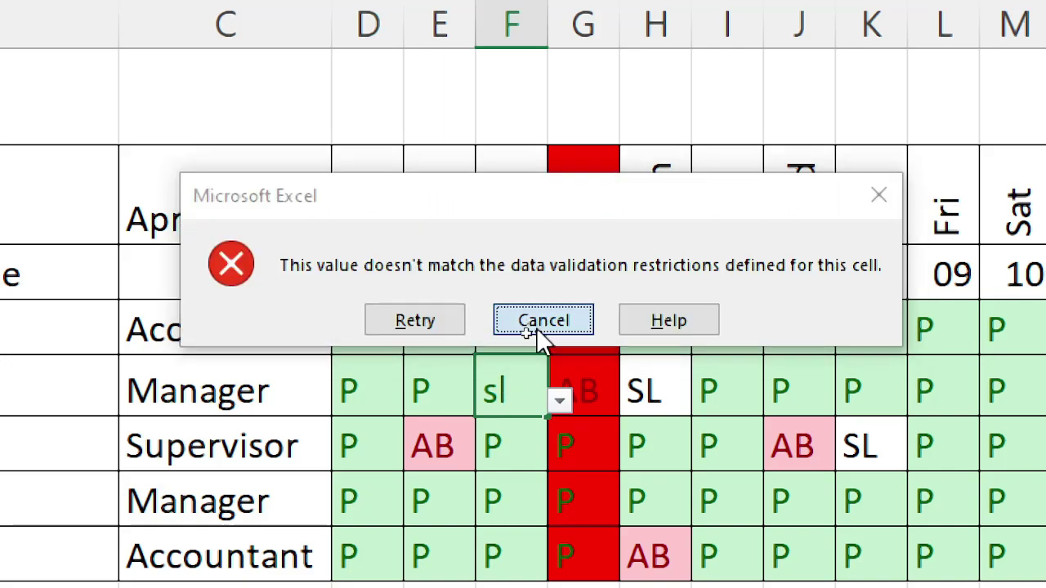
click(537, 324)
Step: Enter uppercase SL in F5 and AB in F6, the day 03 cells of the second and third employees
double_click(502, 386)
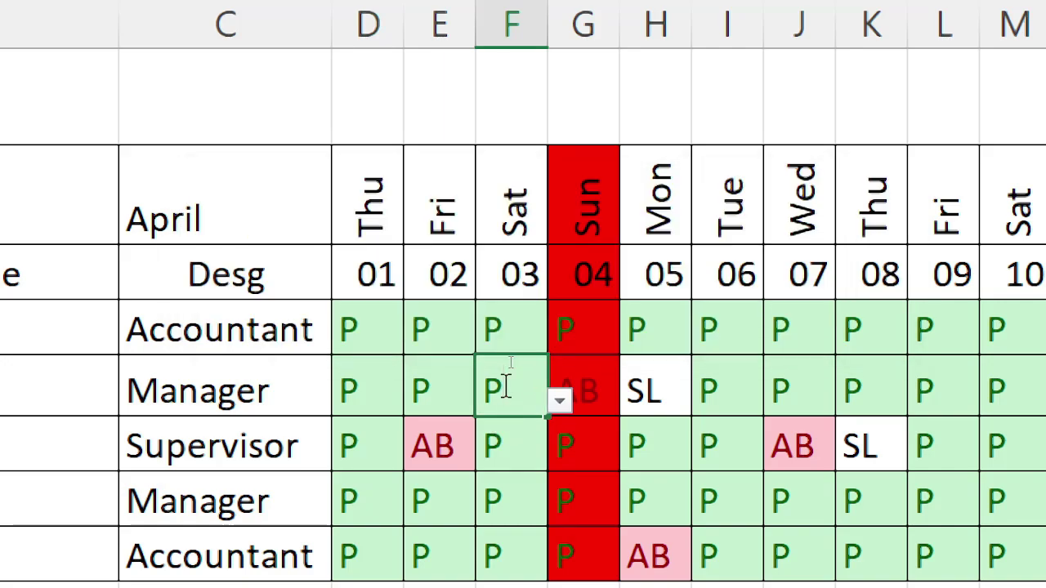
key(BackSpace)
text(SL)
key(Return)
click(502, 384)
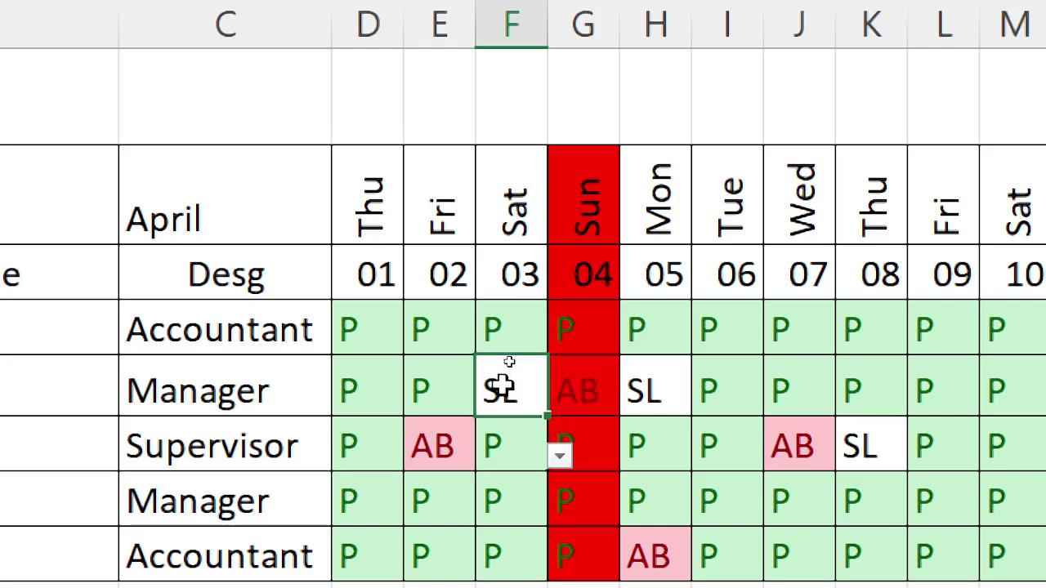
click(507, 446)
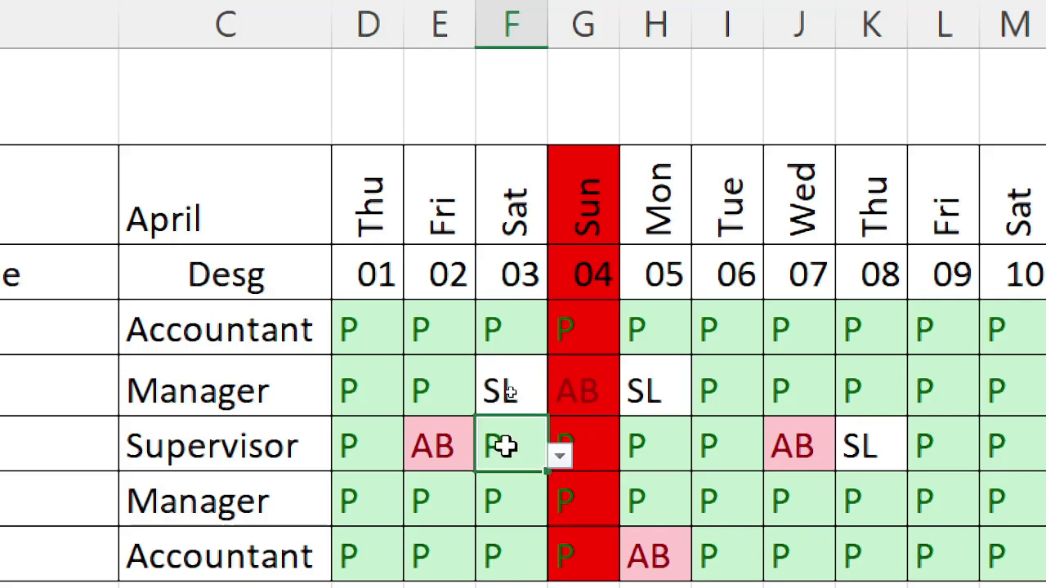
text(AB)
key(Return)
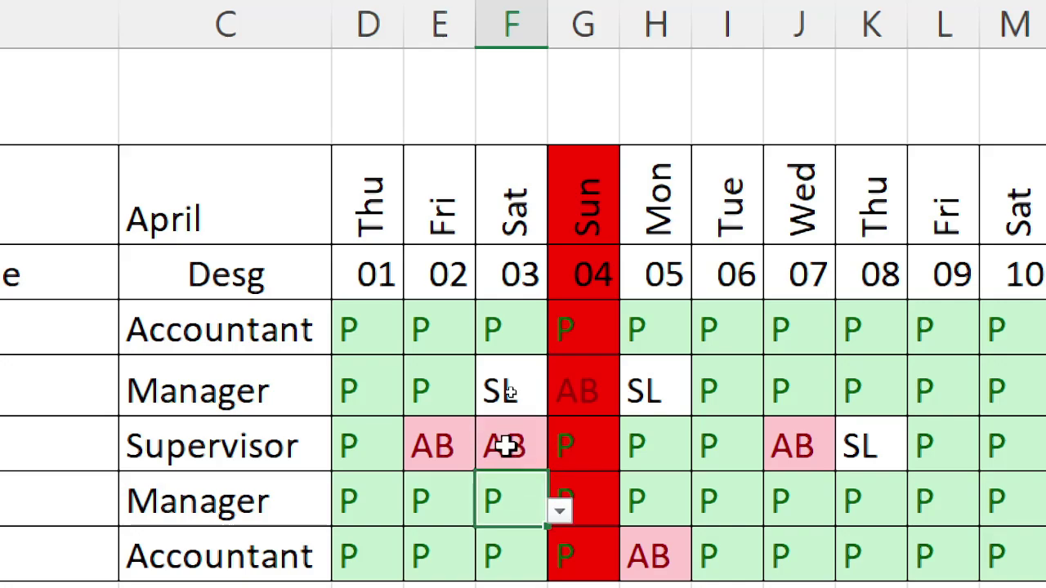
click(595, 335)
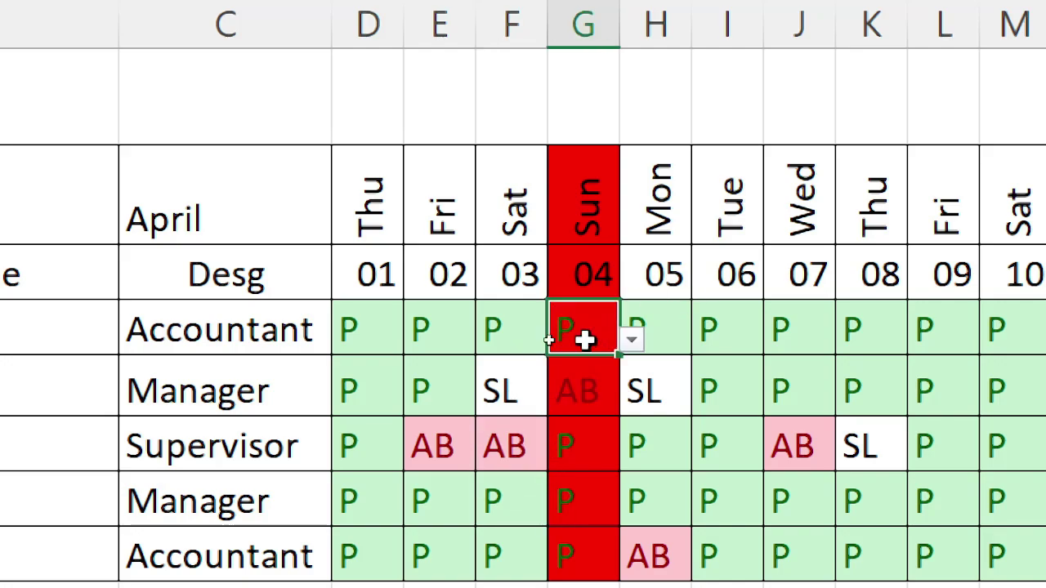
drag(329, 198, 364, 398)
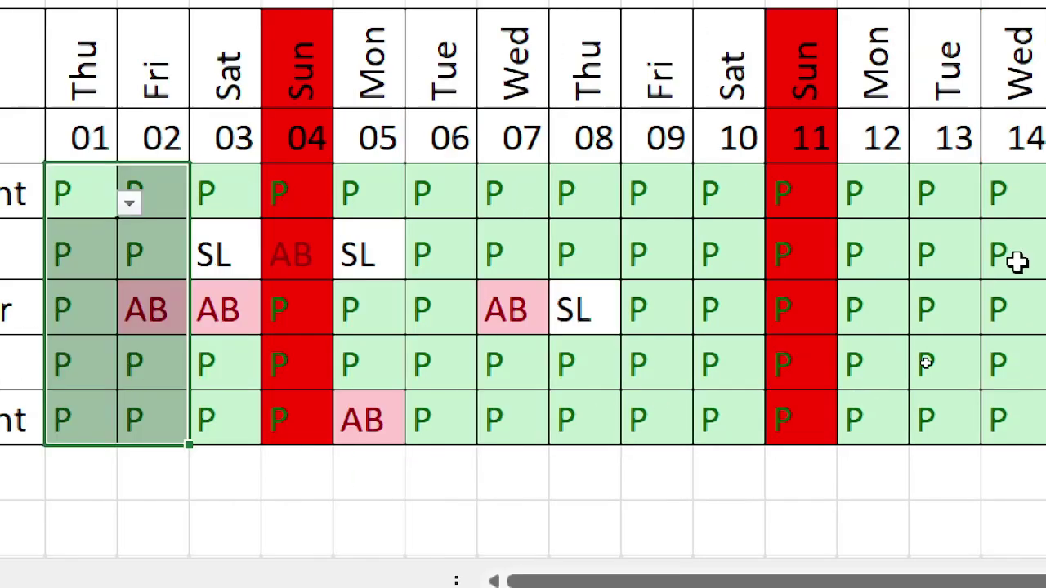
text(P	P P	P P	AB P	P P	P)
click(283, 206)
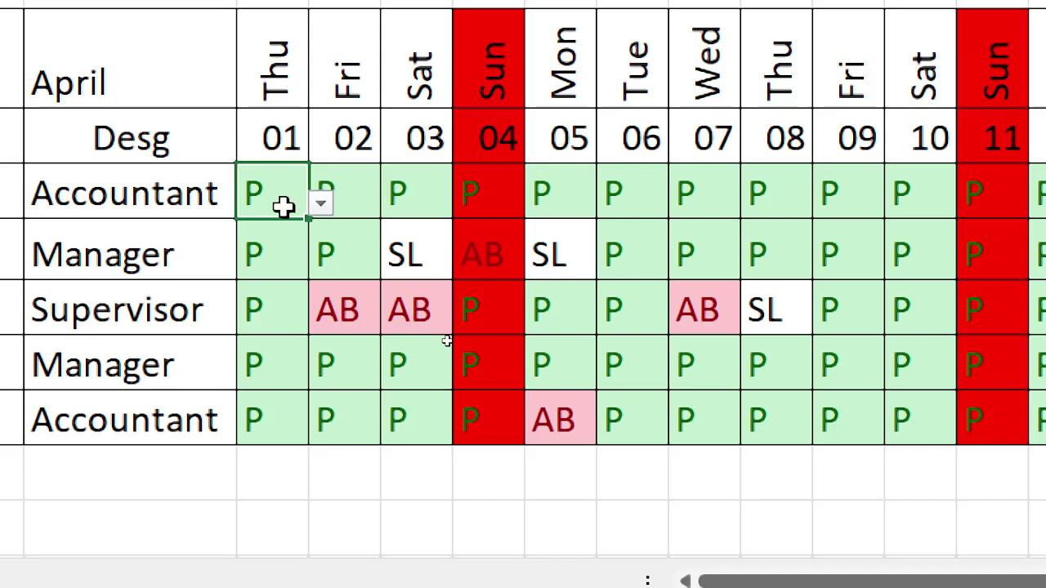
click(268, 305)
Step: Add W. OFF to the validation list of the attendance range D4:AH8, making the source P,AB,SL,PL,W. OFF
click(256, 178)
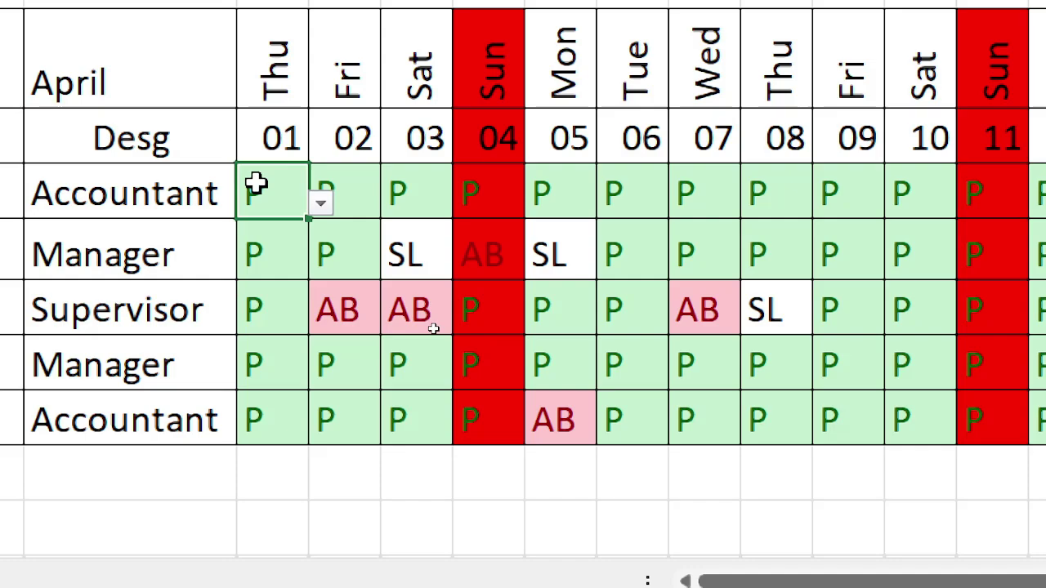
key(ctrl+shift+Down)
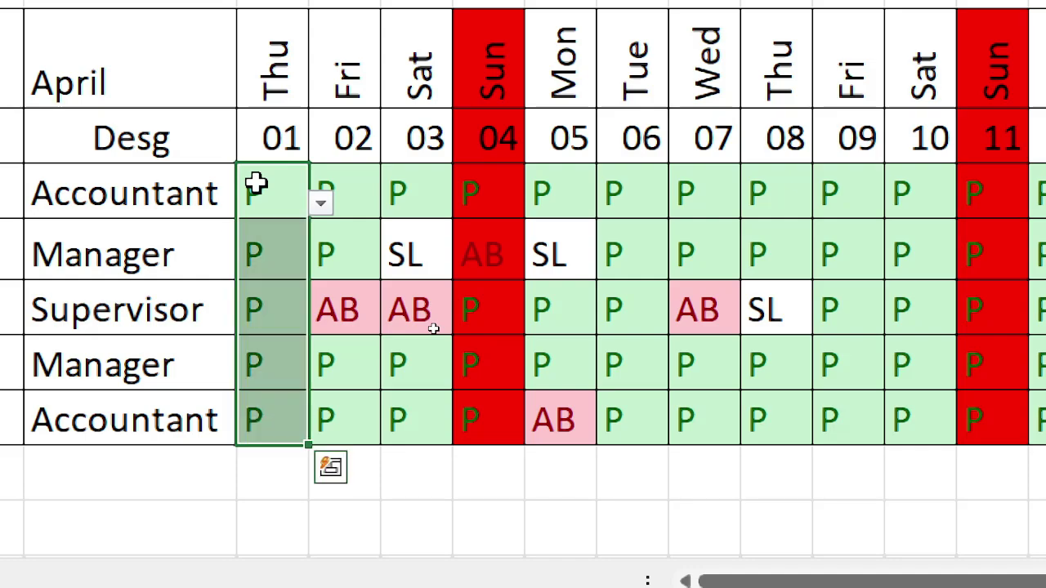
key(ctrl+shift+Right)
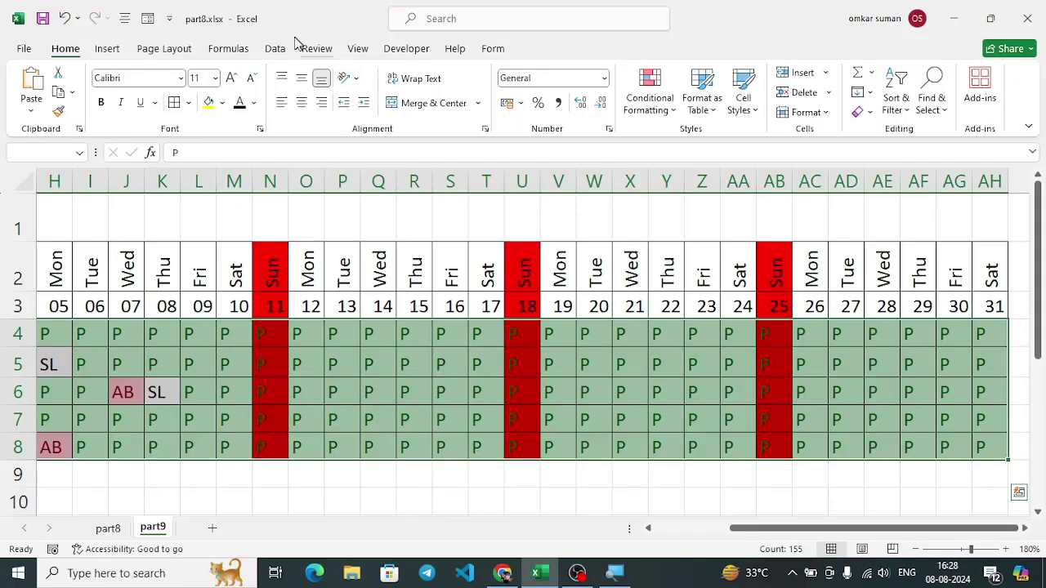
click(278, 49)
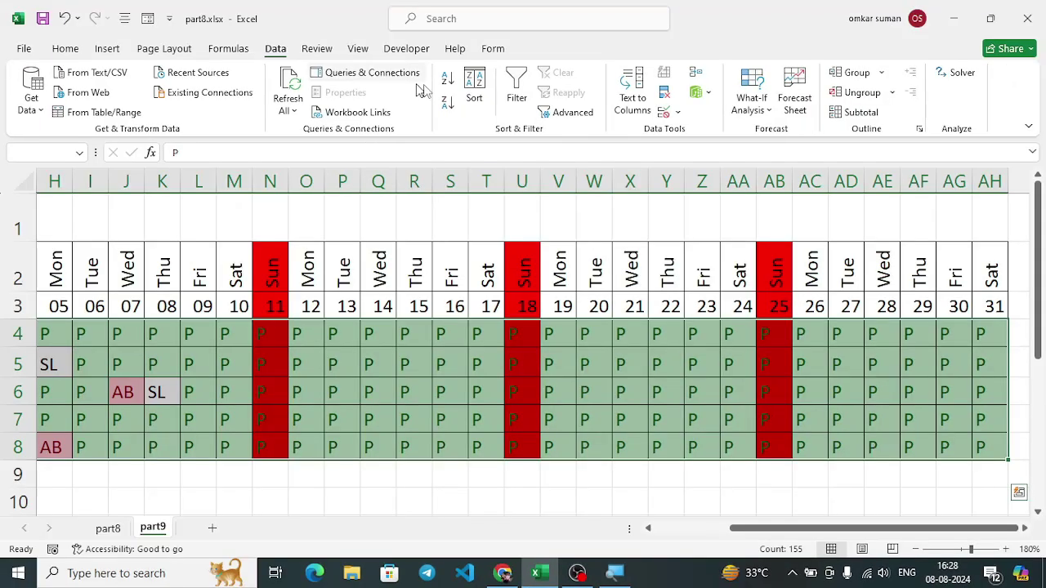
click(676, 115)
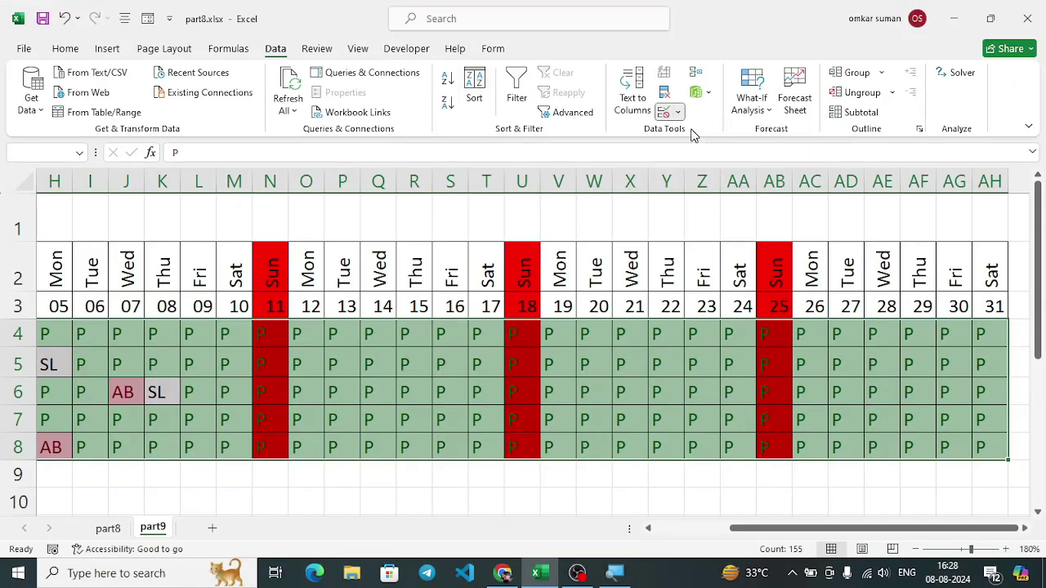
click(682, 131)
click(327, 256)
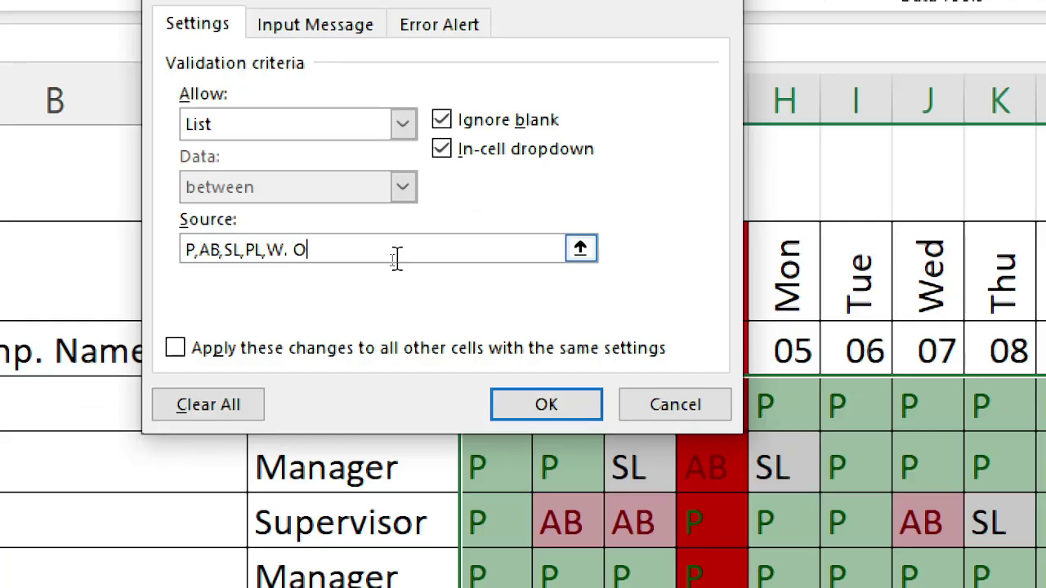
click(555, 406)
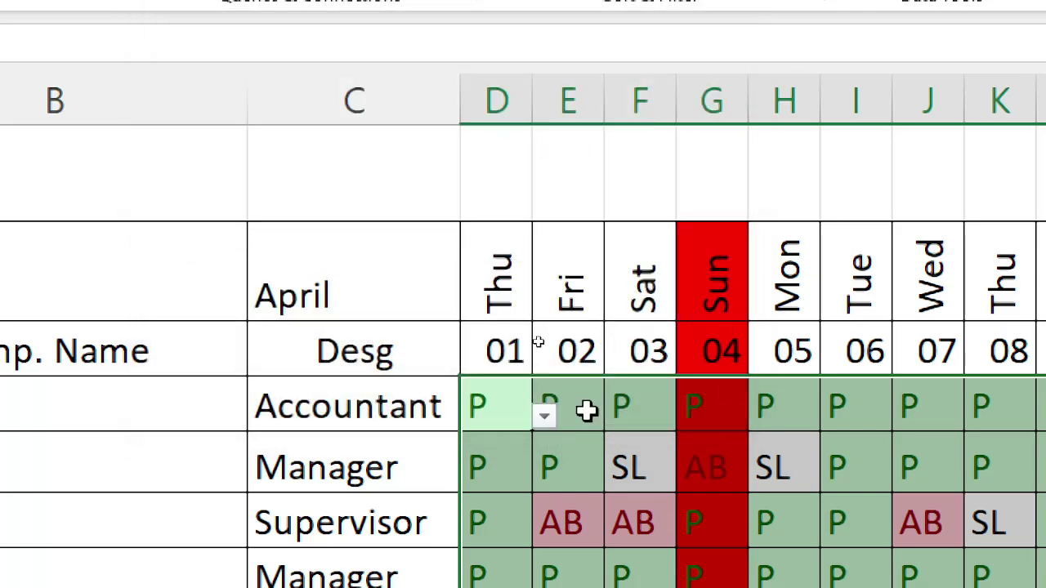
Step: Choose W. OFF in G4, fill it down to G8 for Sunday 04, and narrow column G slightly
click(701, 411)
click(760, 421)
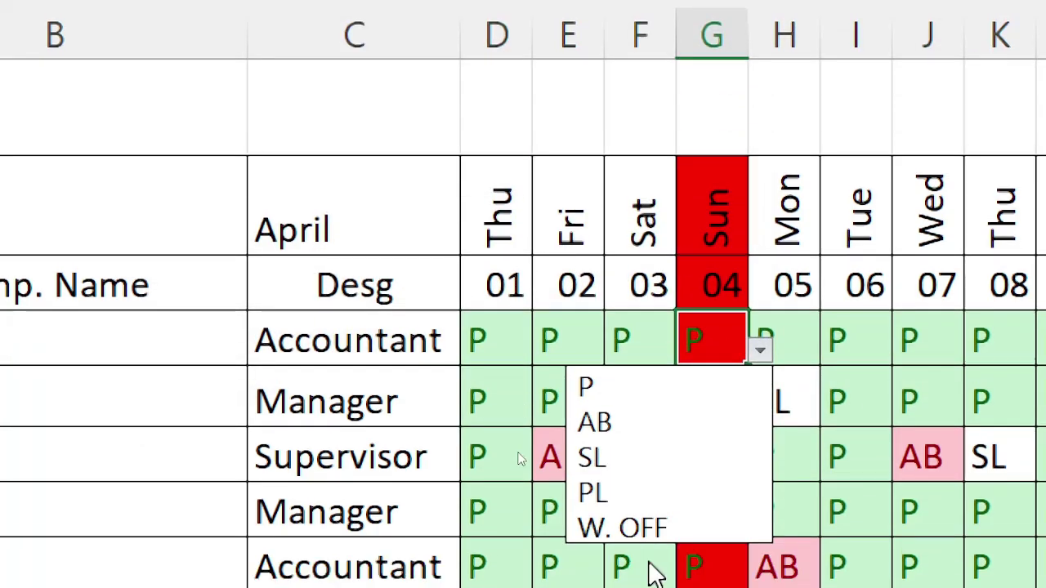
click(649, 513)
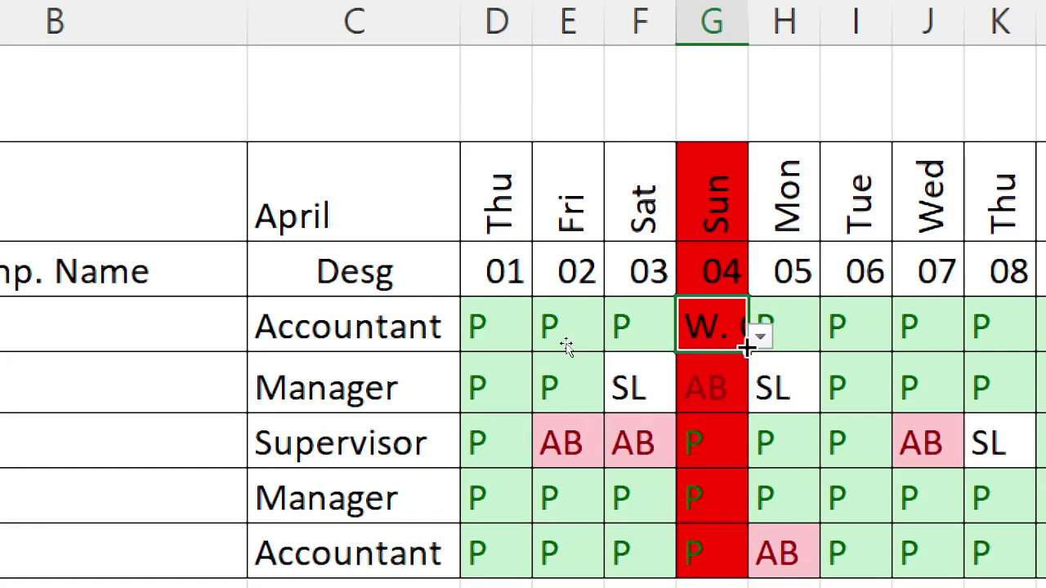
double_click(747, 351)
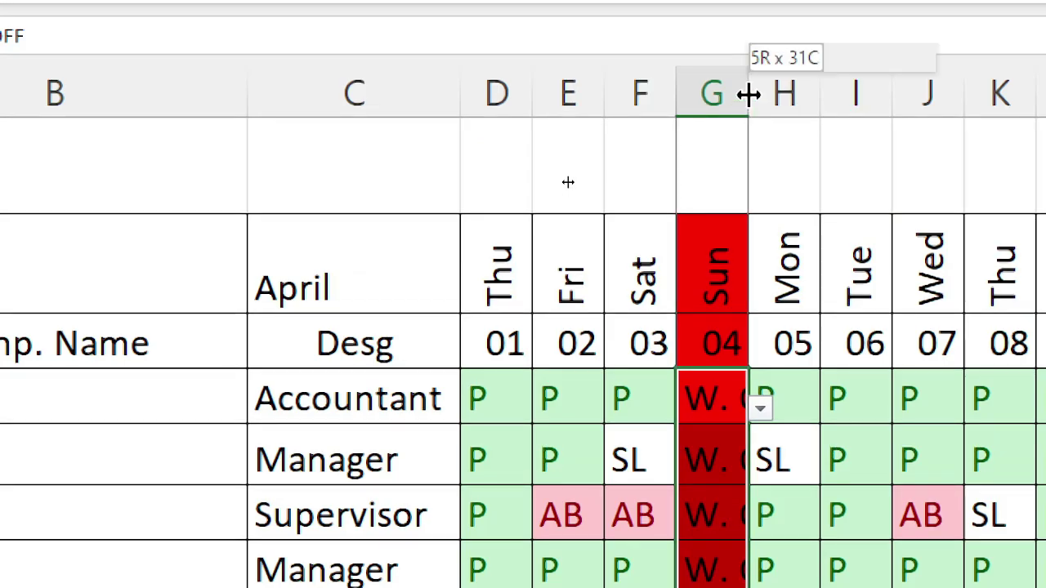
double_click(747, 92)
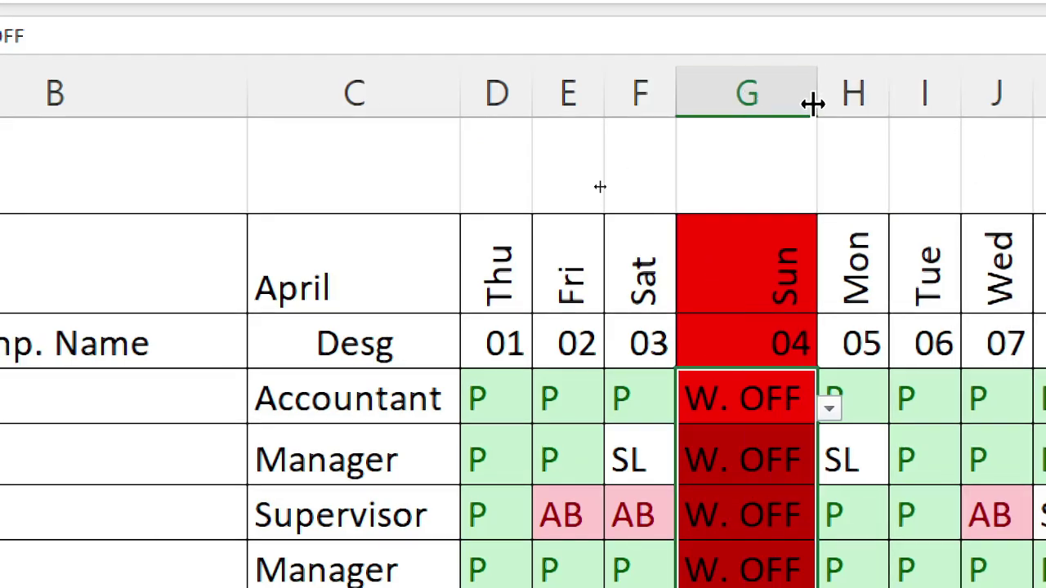
drag(813, 104, 736, 127)
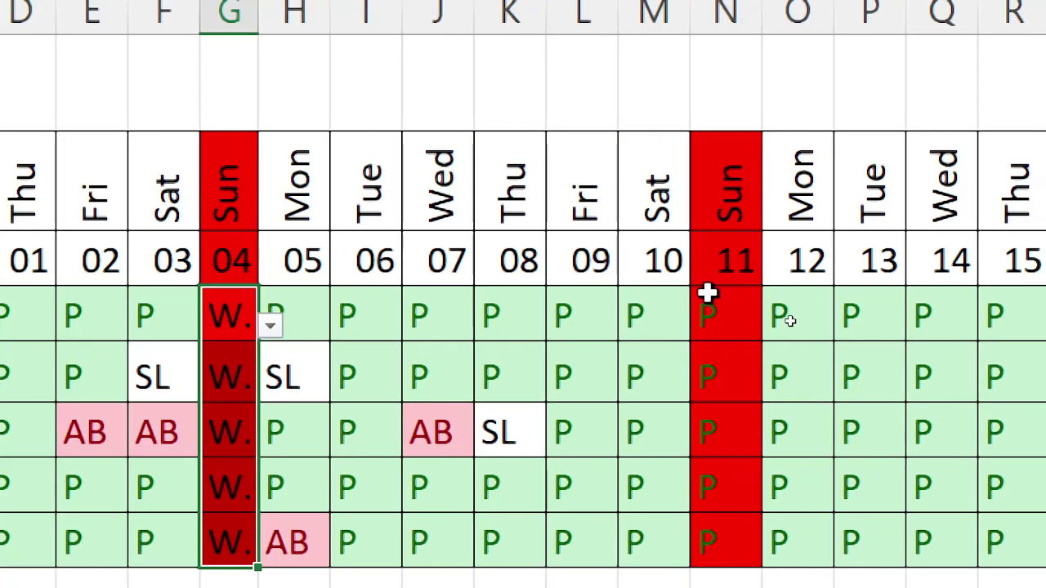
Step: Try to enter W. Off by hand in N4, the first employee's cell for Sunday 11, and discard the entry
drag(728, 311, 739, 564)
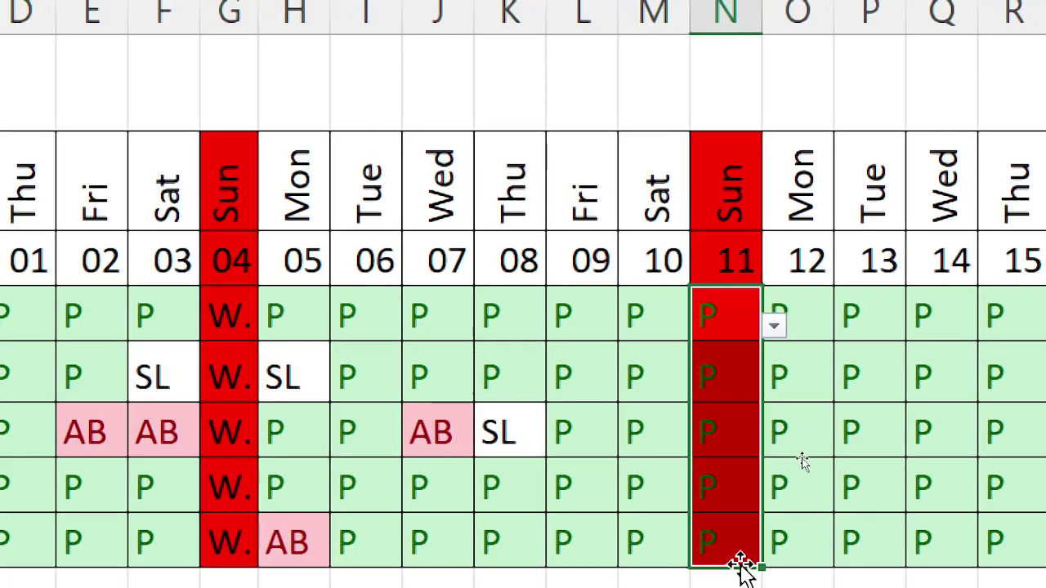
key(F2)
key(BackSpace)
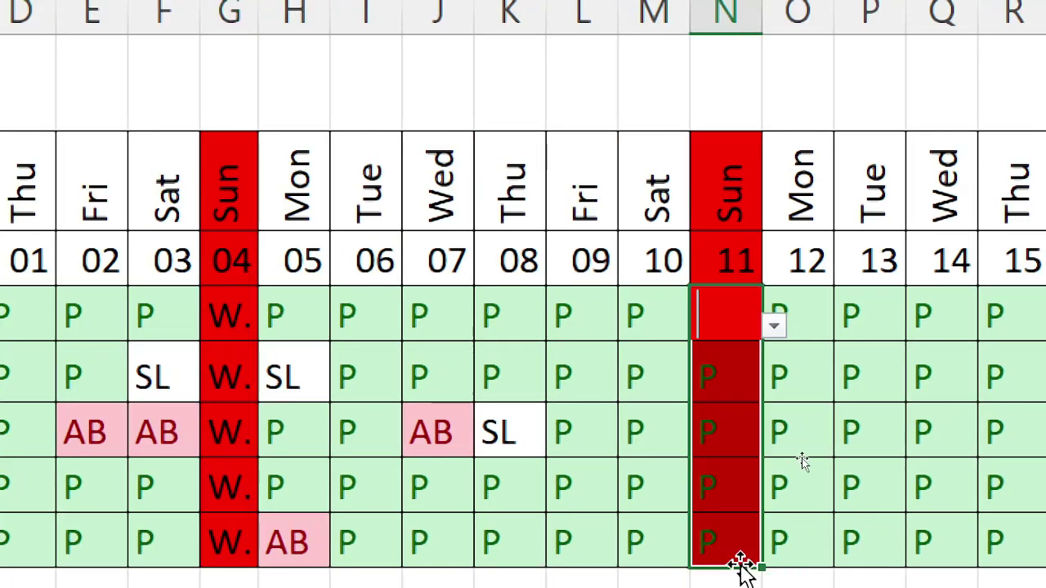
text(W.)
key(Return)
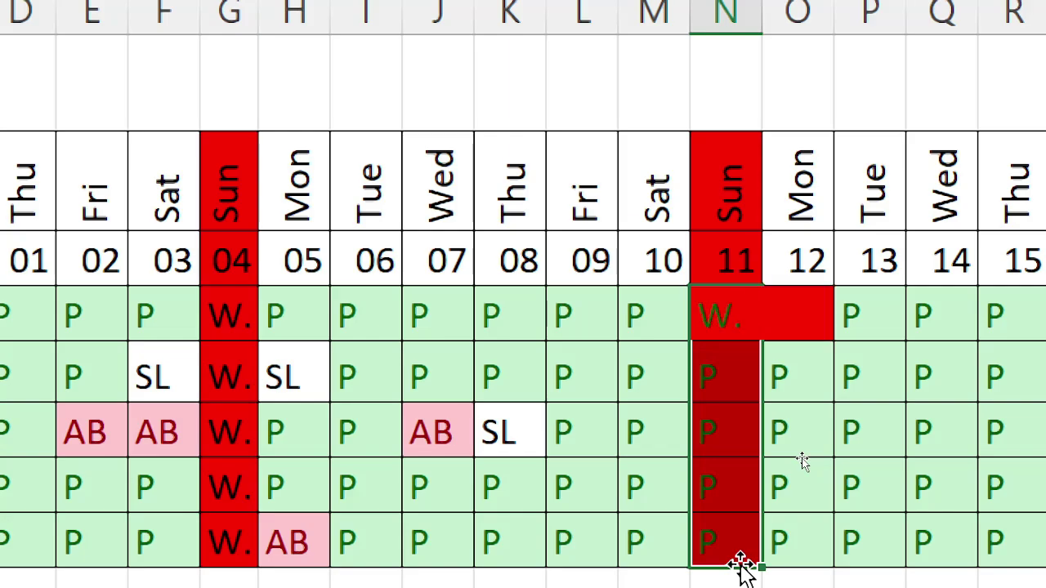
key(Return)
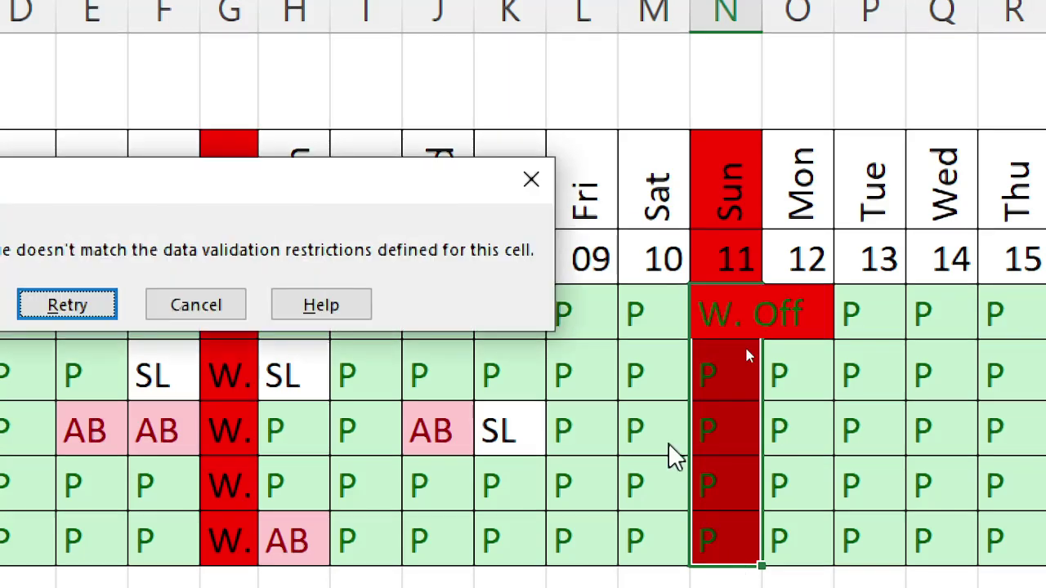
click(535, 181)
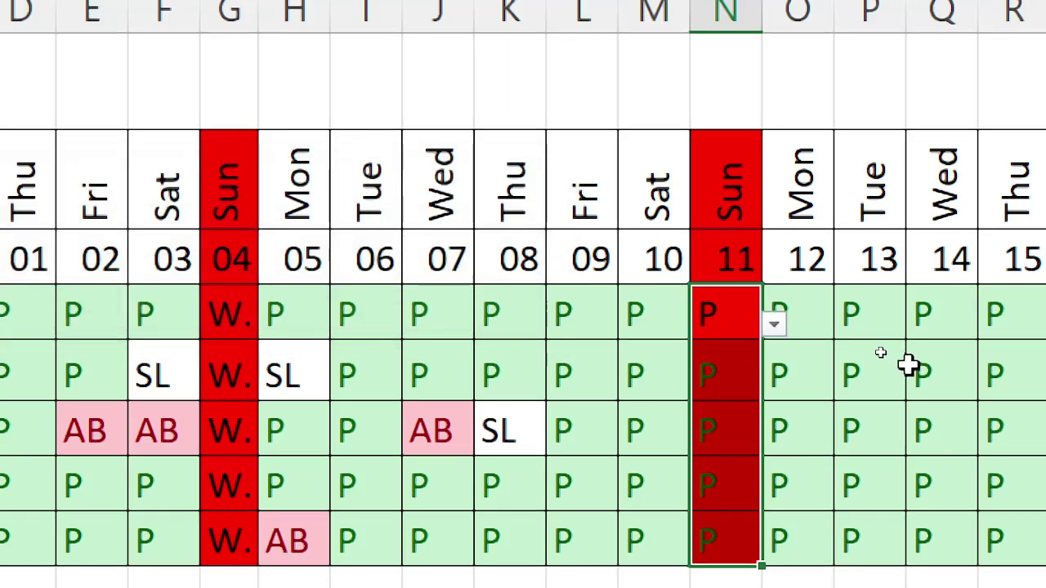
Step: Choose W. OFF from the validation list in N4 and fill it down to N8 for Sunday 11
click(773, 326)
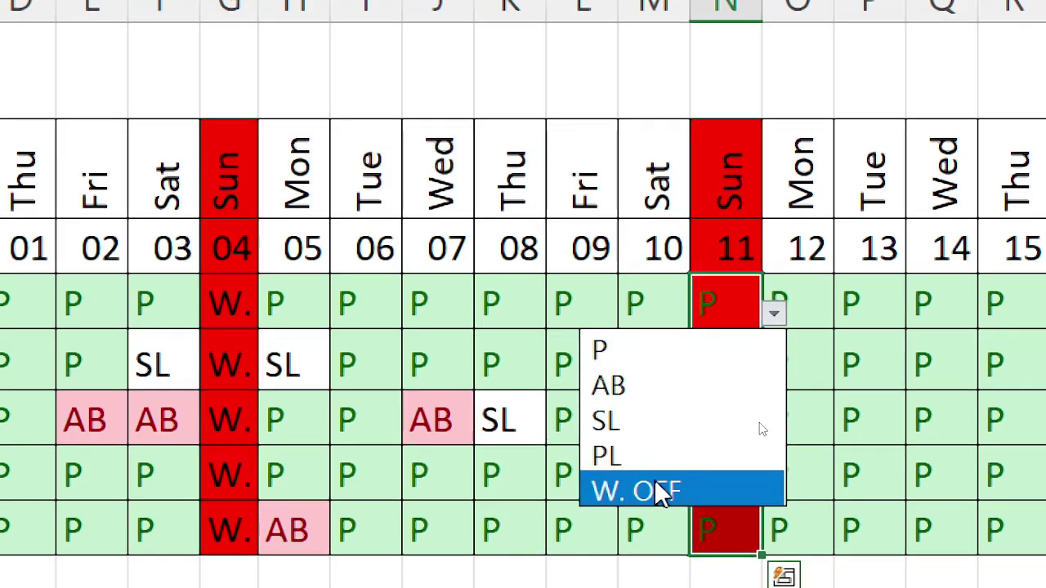
click(646, 495)
click(738, 308)
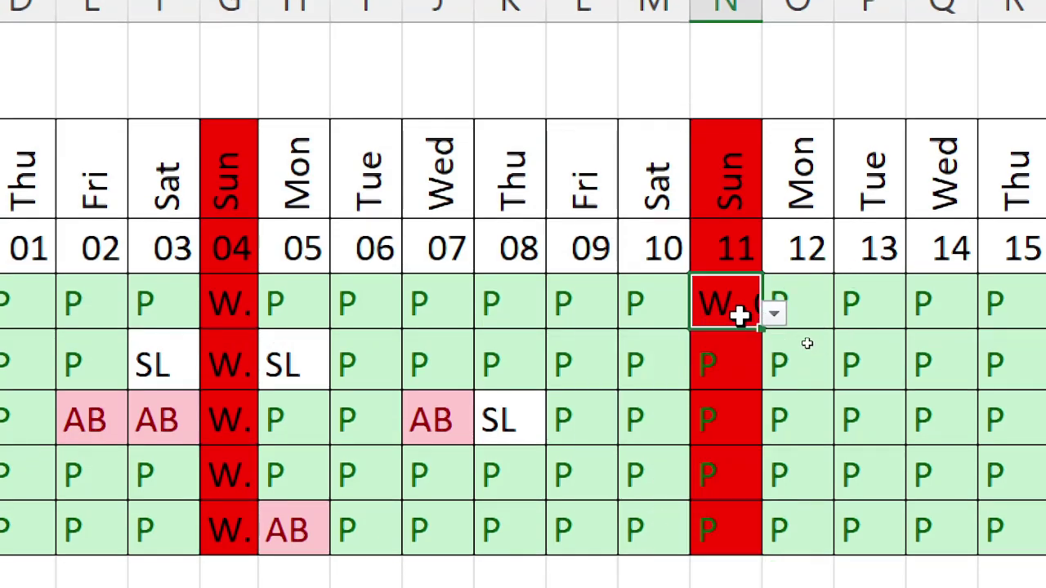
double_click(759, 327)
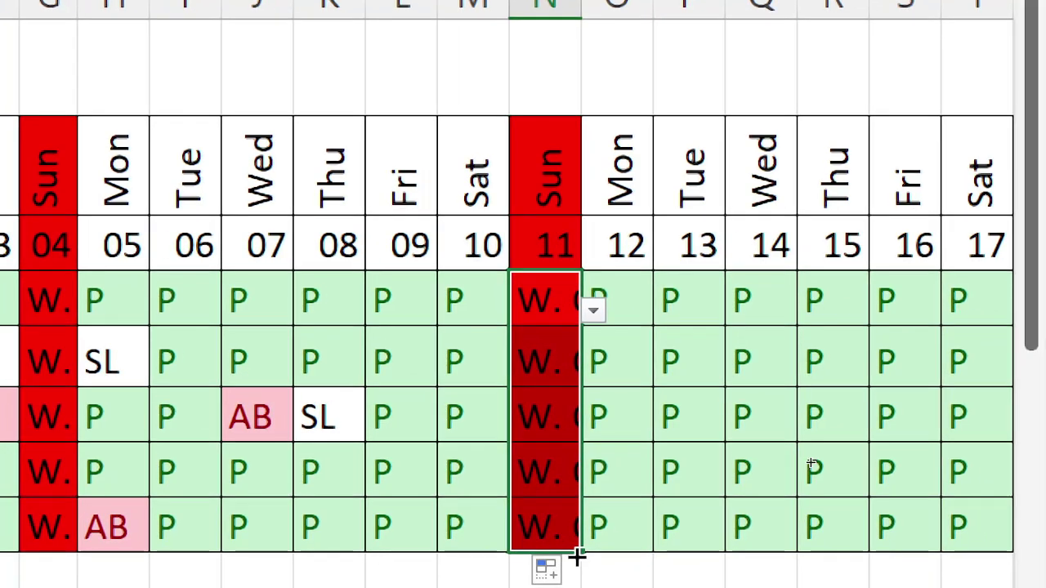
Step: Choose W. OFF in AB4 and fill it down to AB8 for Sunday 25
scroll(574, 554, right, 3)
key(ctrl+Right)
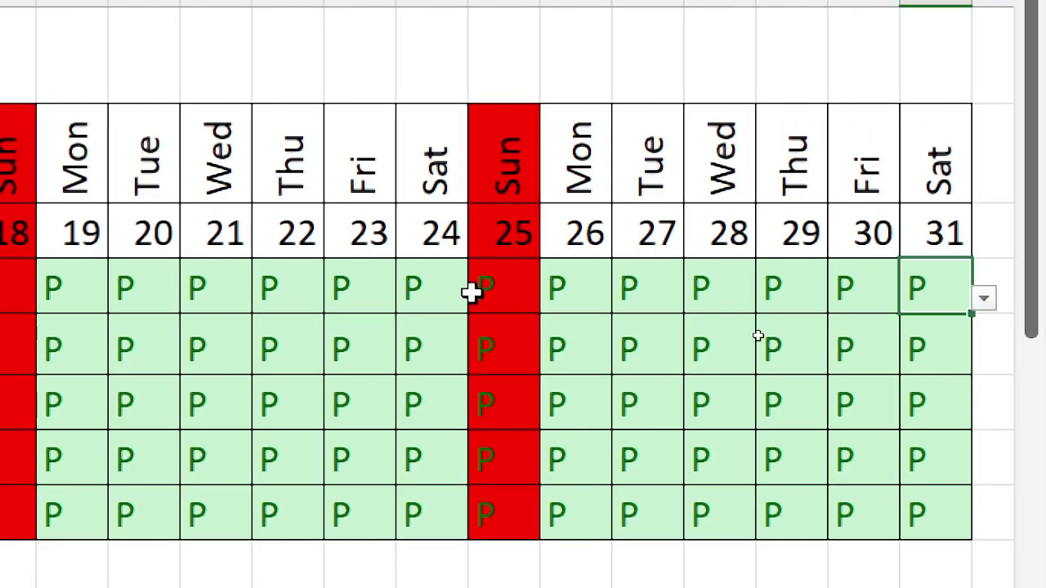
click(500, 290)
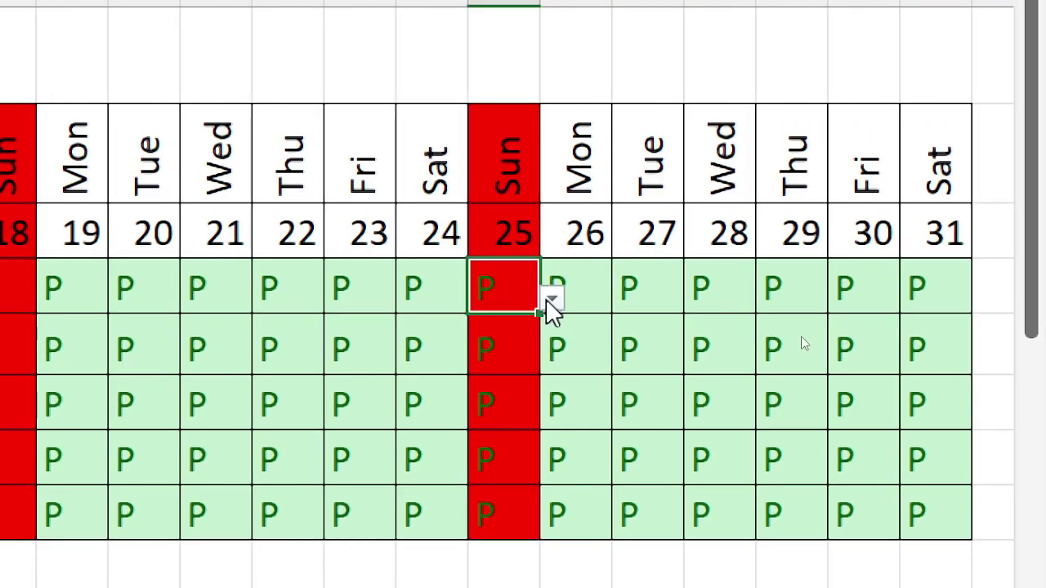
click(550, 299)
click(494, 476)
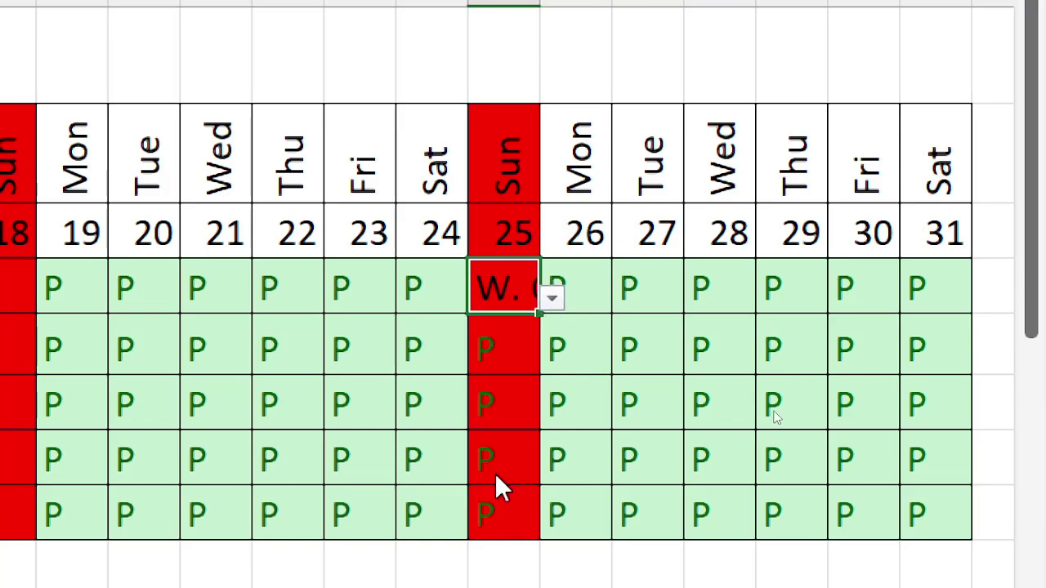
double_click(540, 312)
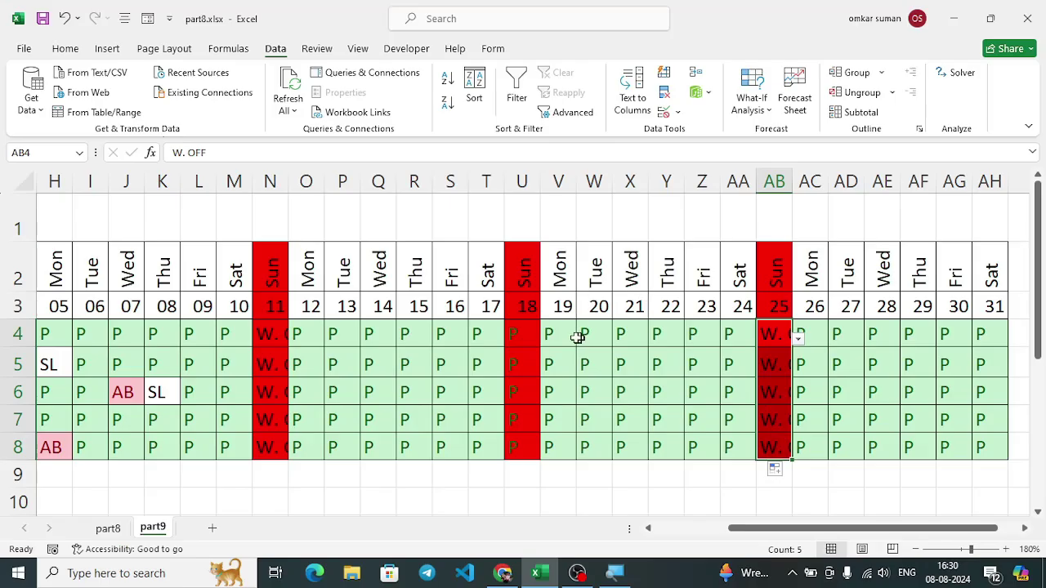
Step: Choose W. OFF in U4 and fill it down to U8 for Sunday 18
click(527, 336)
click(546, 340)
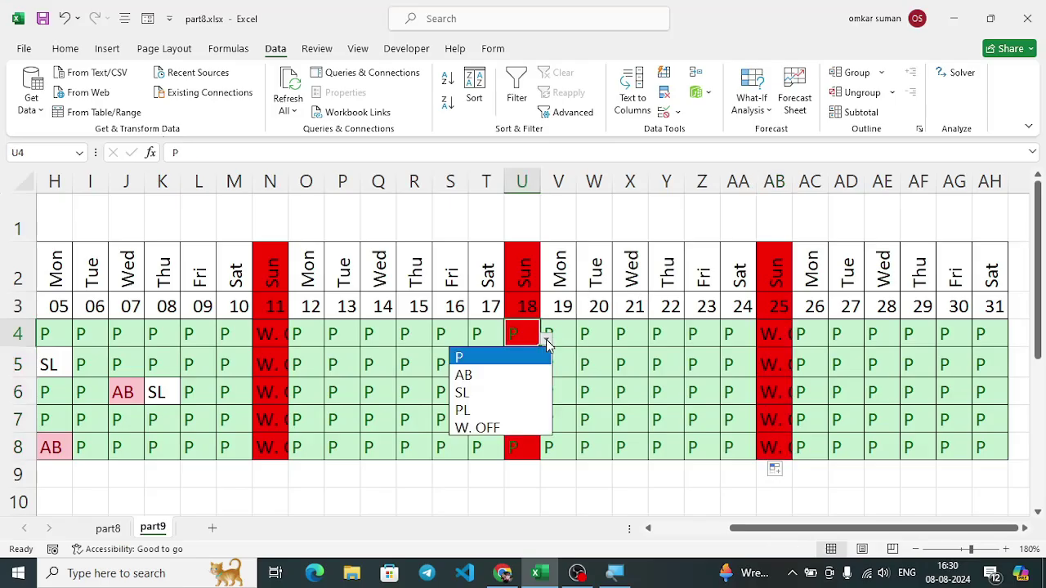
click(503, 426)
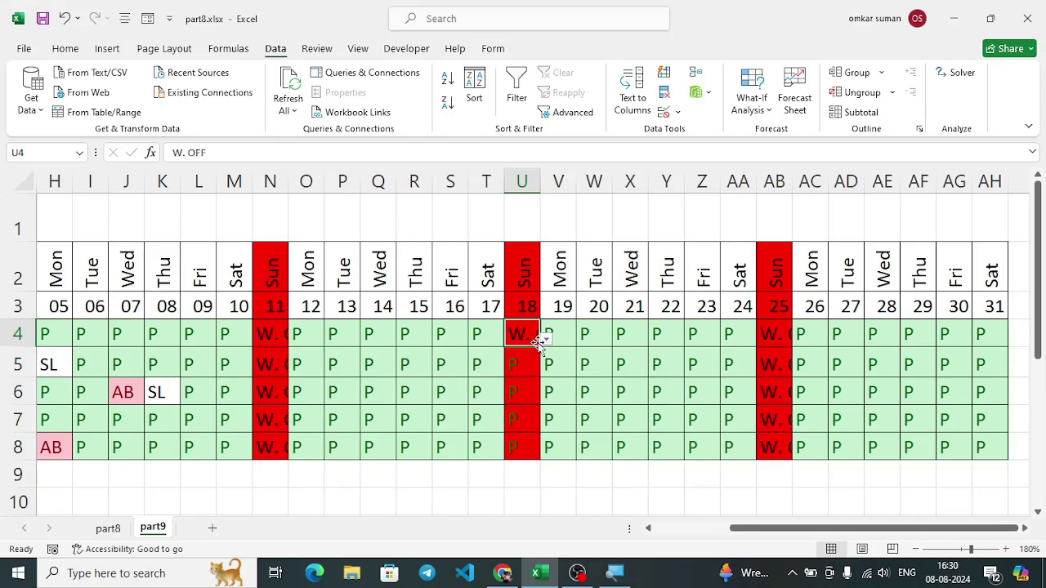
double_click(539, 341)
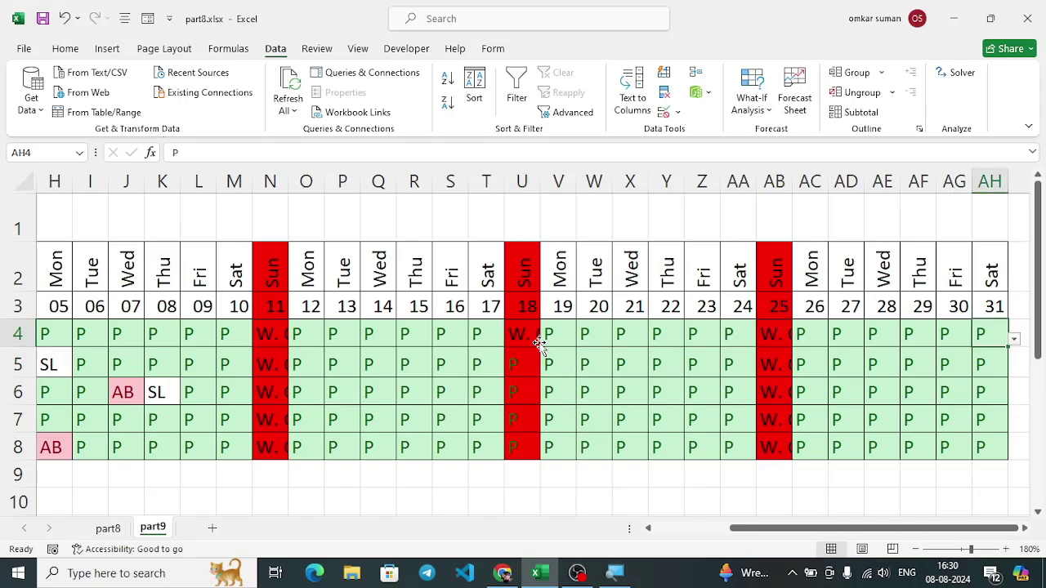
scroll(543, 345, right, 2)
drag(785, 528, 722, 546)
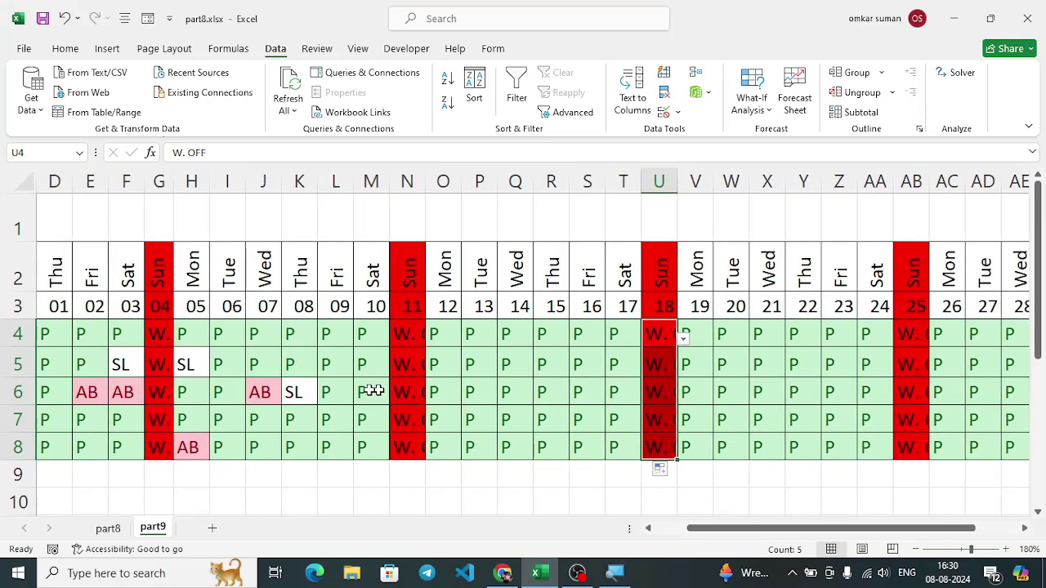
Step: Examine the Equal To highlight rule settings for the AB cell E6 and close them without adding a rule
click(51, 334)
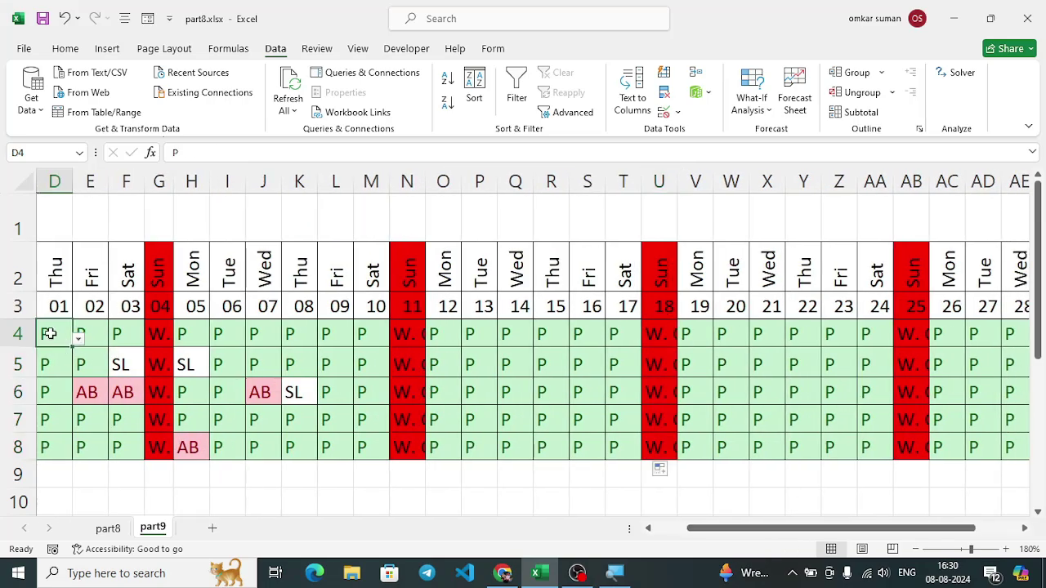
click(88, 393)
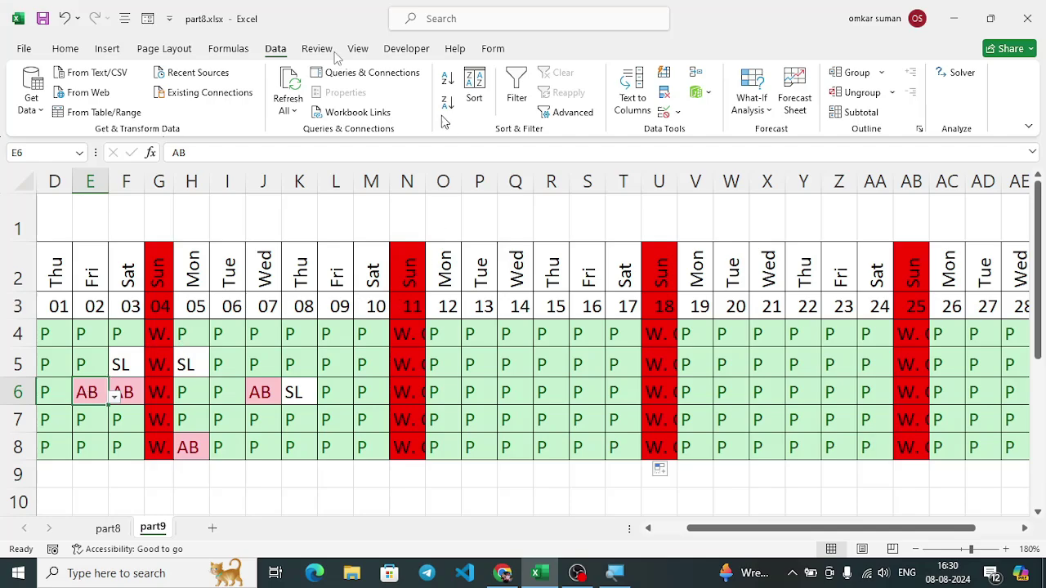
click(67, 51)
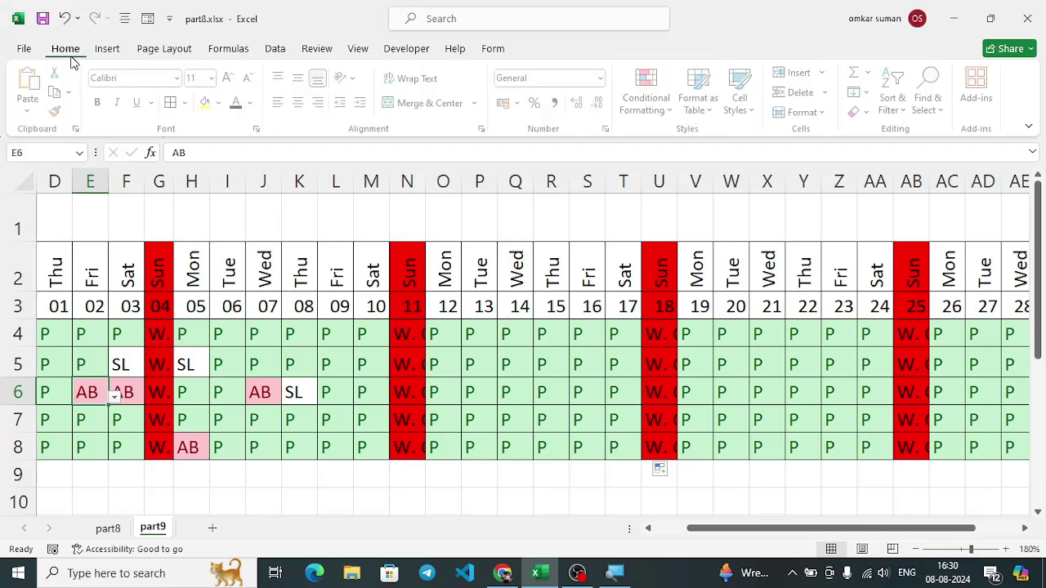
click(665, 111)
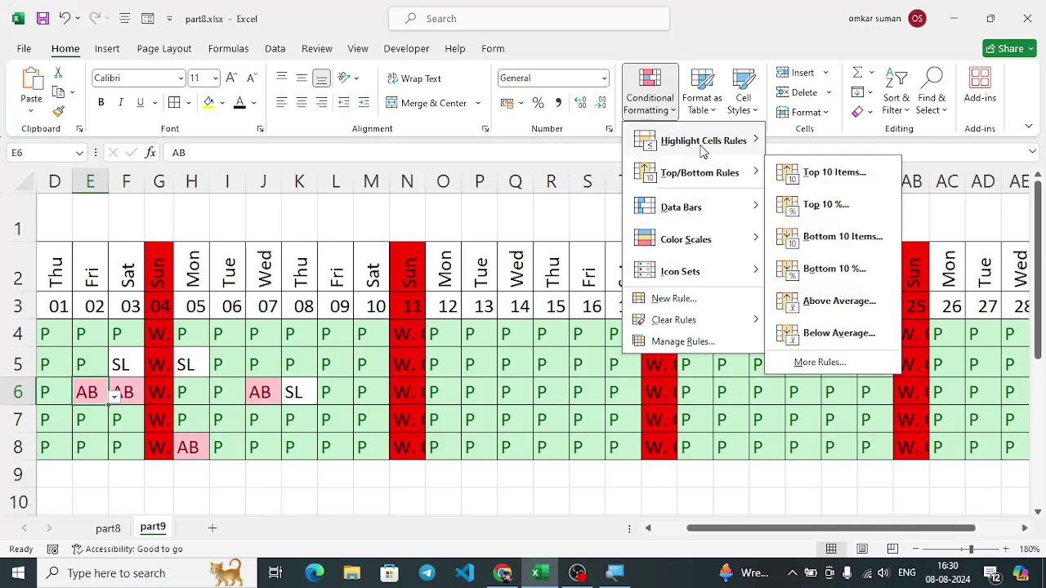
mouse_move(708, 145)
click(814, 235)
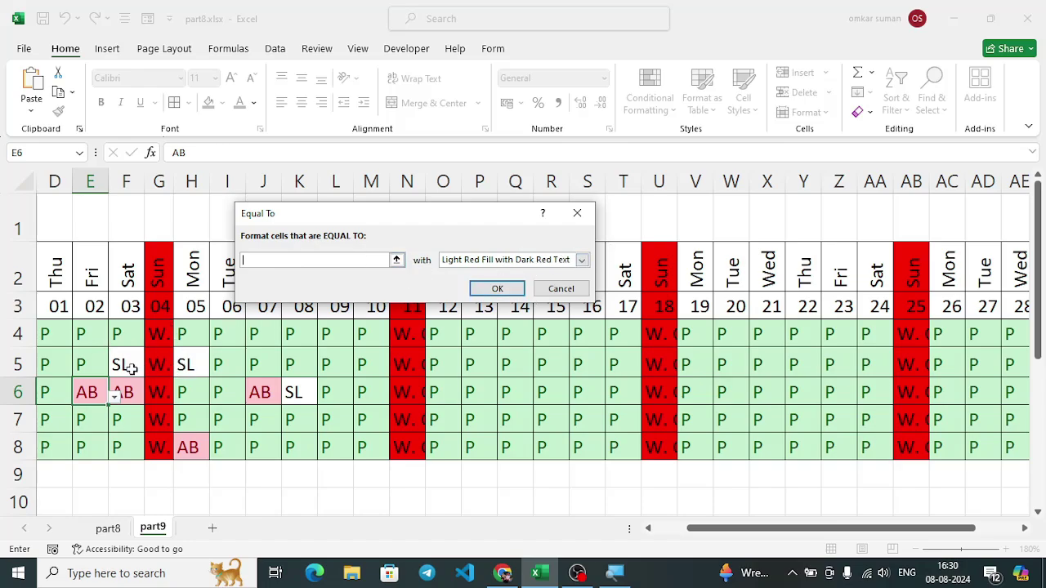
click(575, 214)
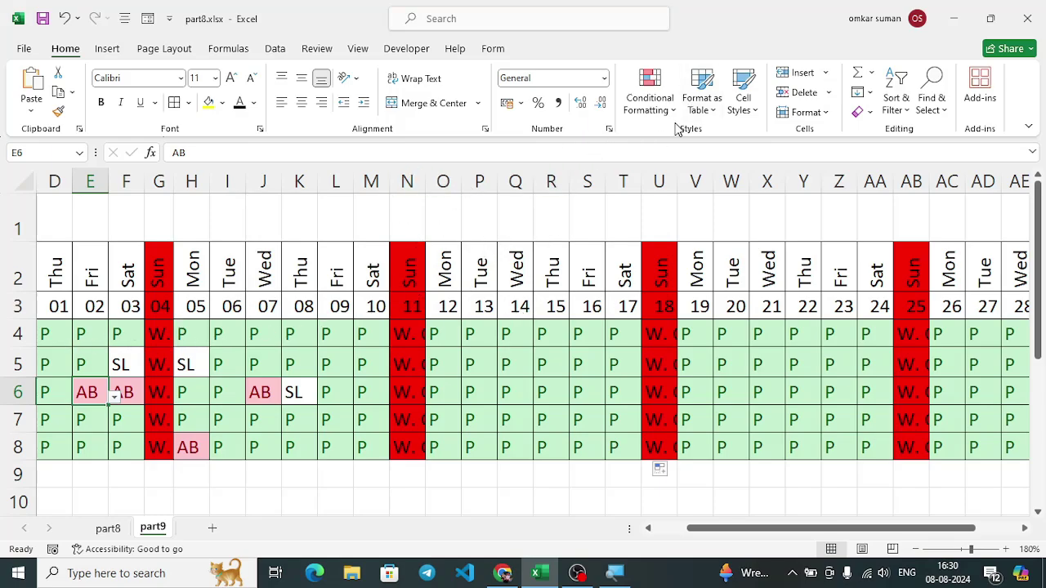
Step: Review the Sunday formula, AB and P rules in the Conditional Formatting Rules Manager, checking each one's format and applied range
click(652, 102)
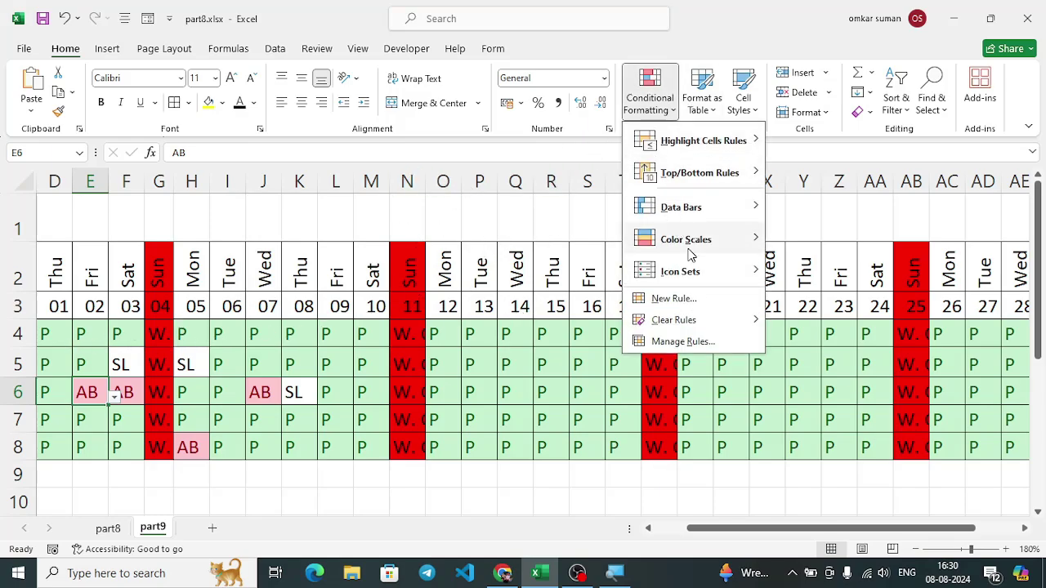
click(685, 343)
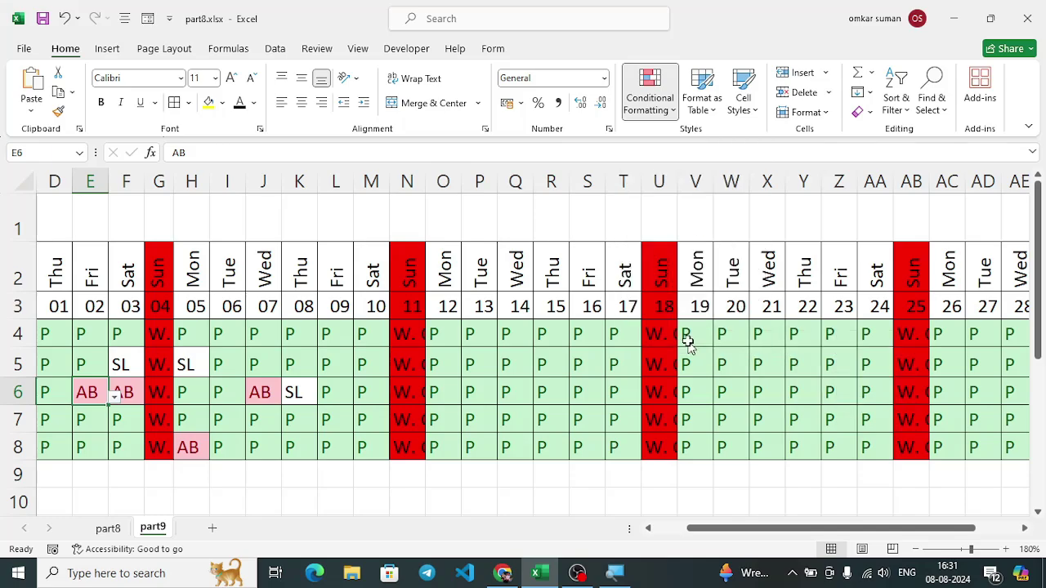
click(264, 262)
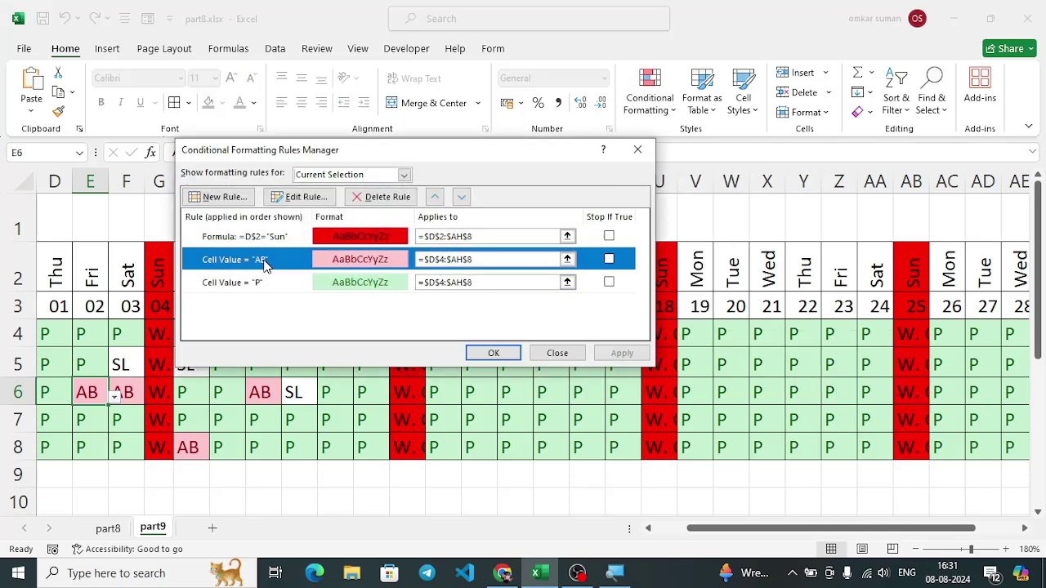
click(274, 285)
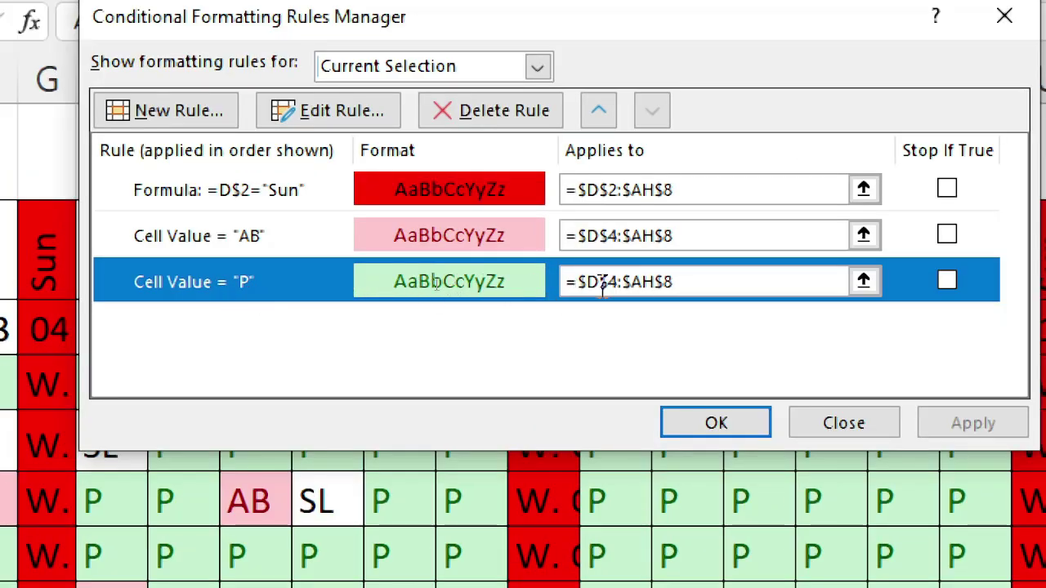
click(289, 236)
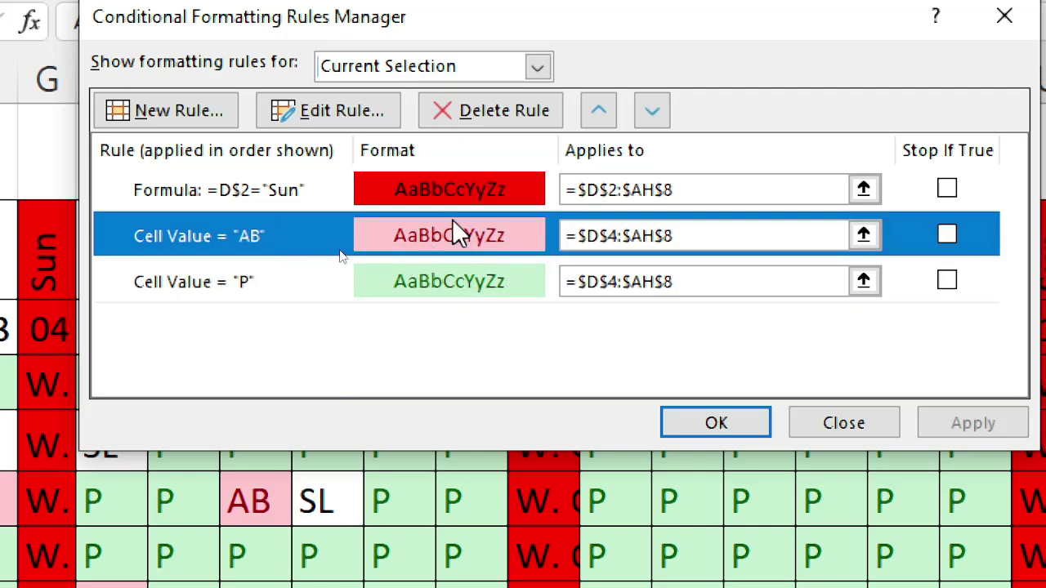
click(274, 196)
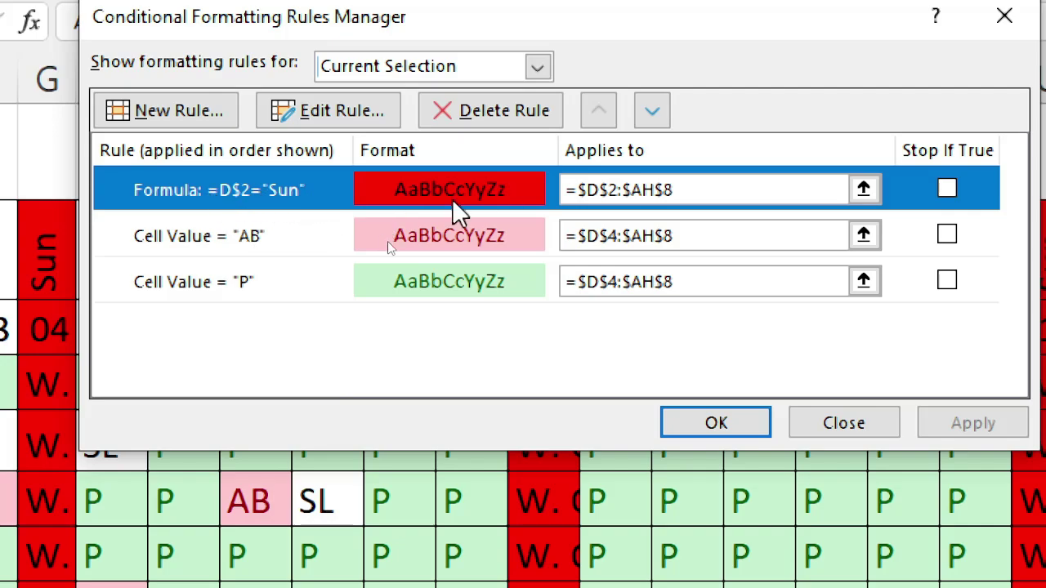
click(715, 422)
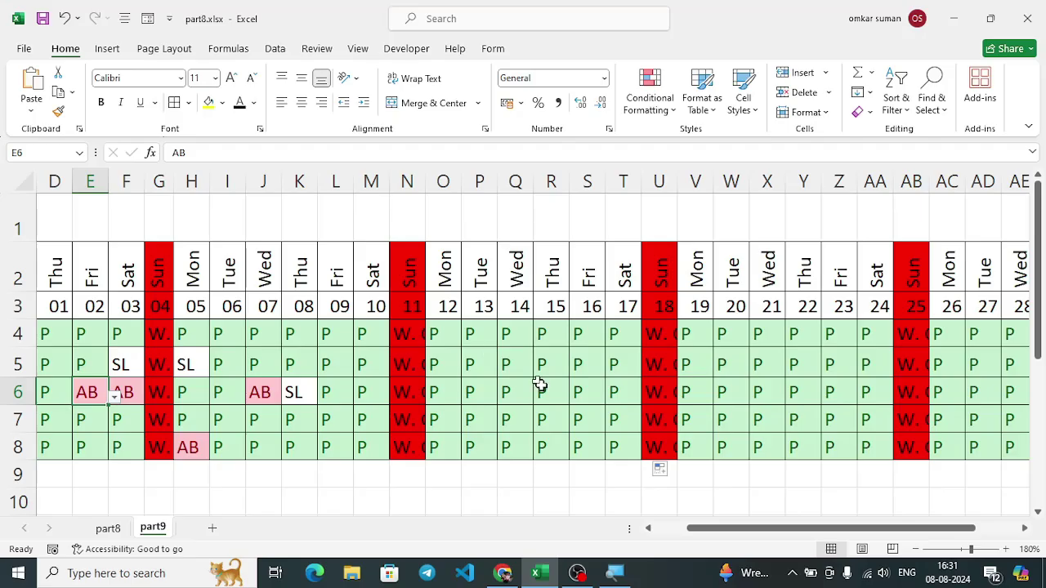
Step: Look over the attendance columns through day 31, and switch to the part8 salary sheet
drag(731, 532, 811, 547)
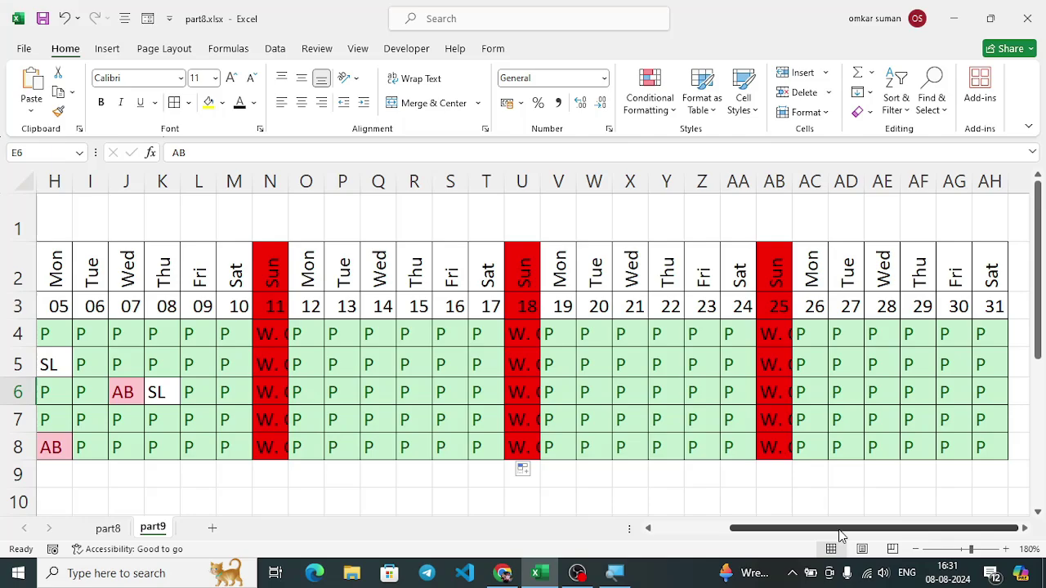
click(108, 530)
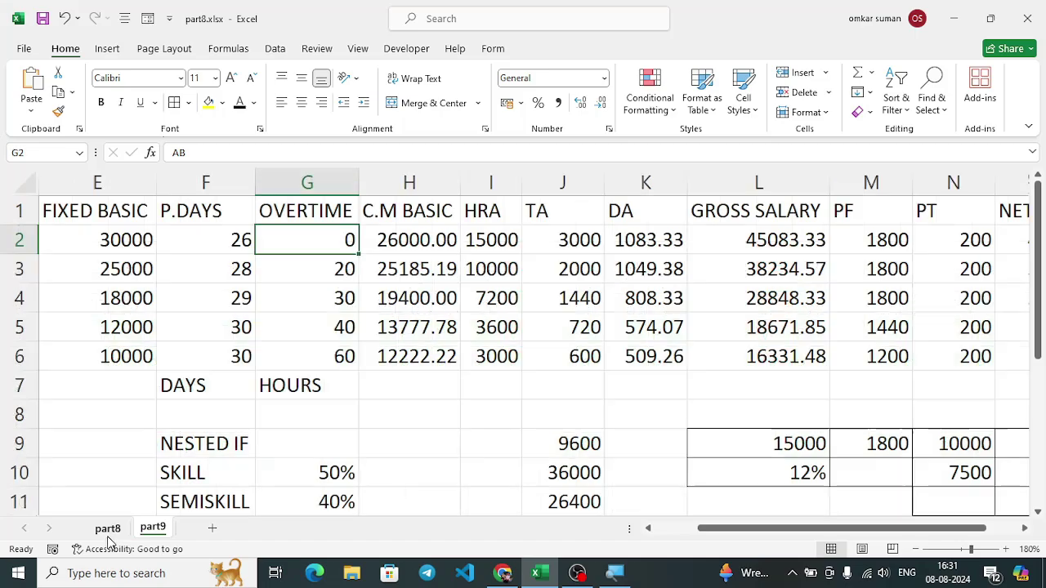